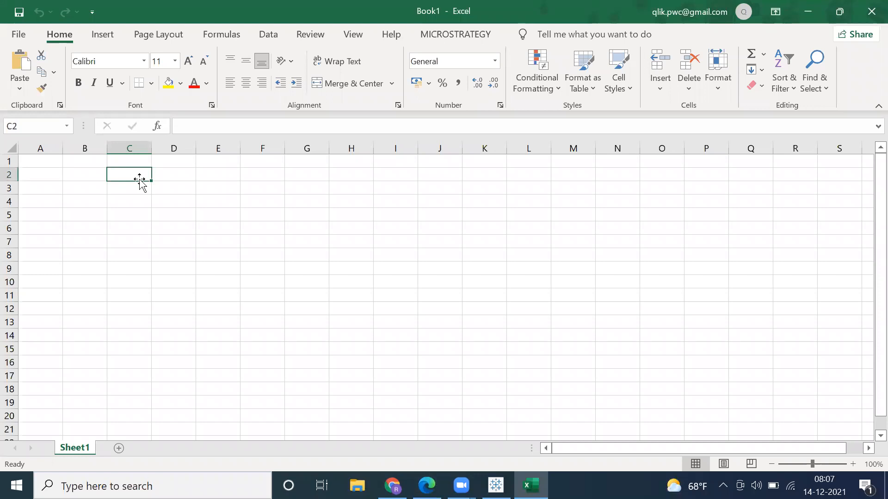
Step: Enter "Database" in cell C2 and "Data Warehouse" in cell C3
type("Database")
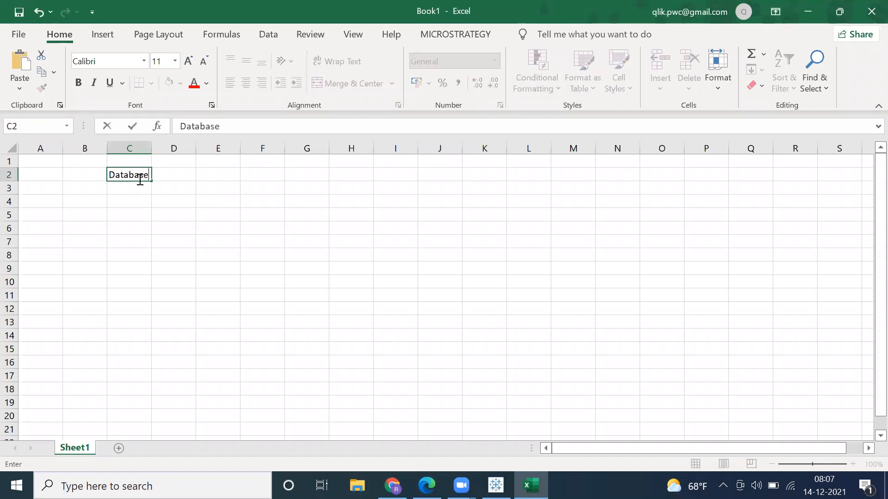
key("Return")
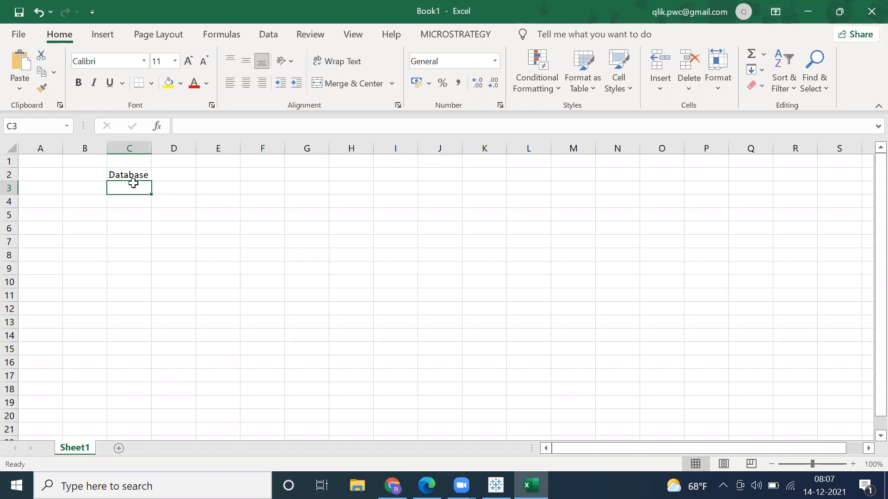
type("Data W")
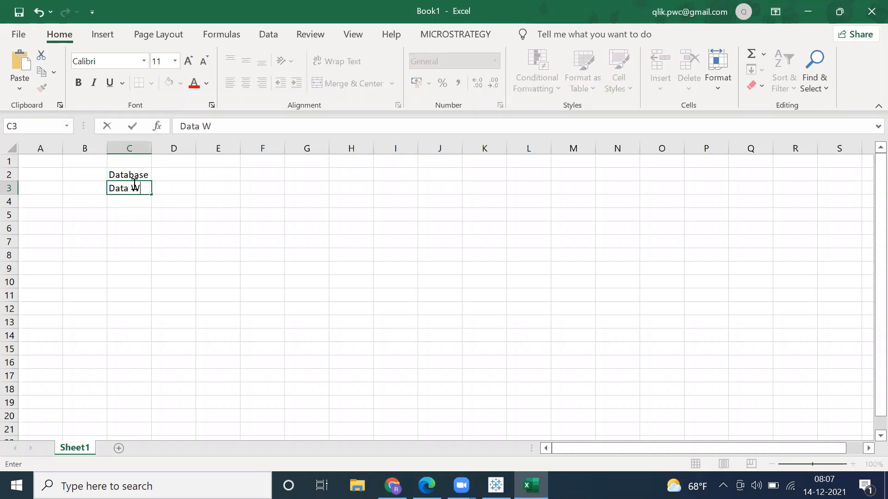
type("arehouse")
key("Return")
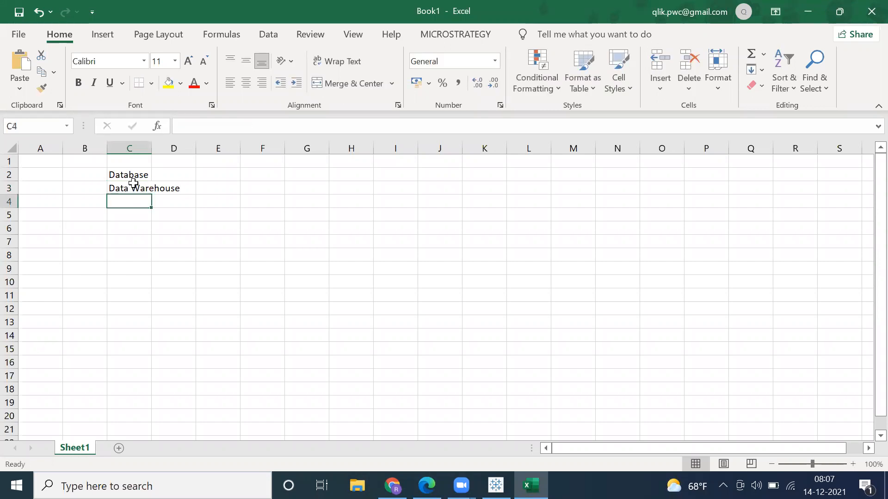
Step: Make the Data Warehouse entry bold and auto-fit the width of column C
left_click(125, 187)
left_click(78, 82)
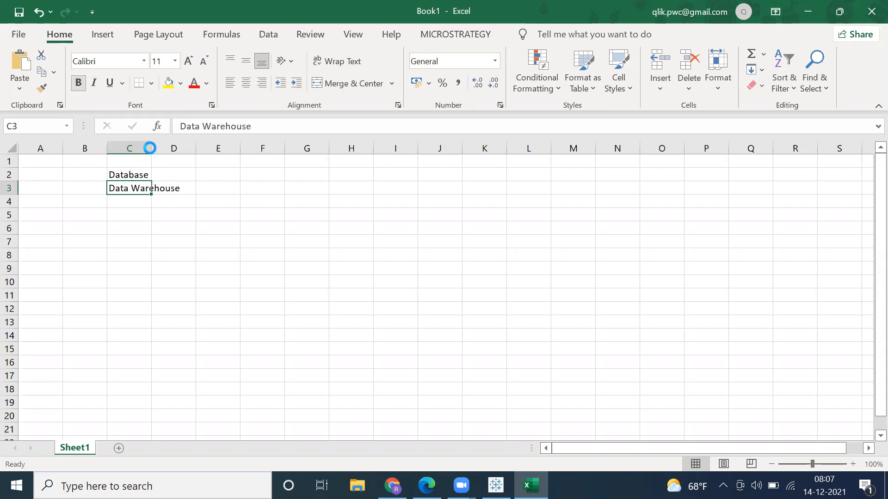
double_click(151, 148)
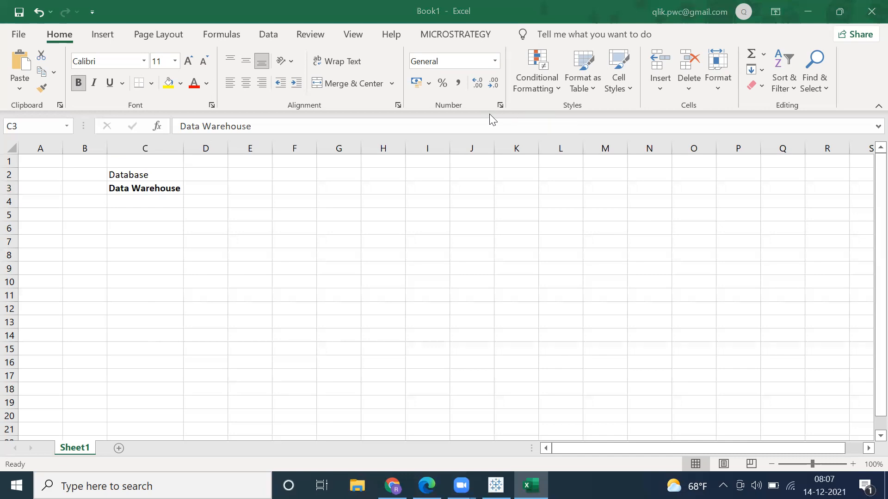
Step: Enter "Basic Sql" in cell C5 and make it bold
left_click(129, 209)
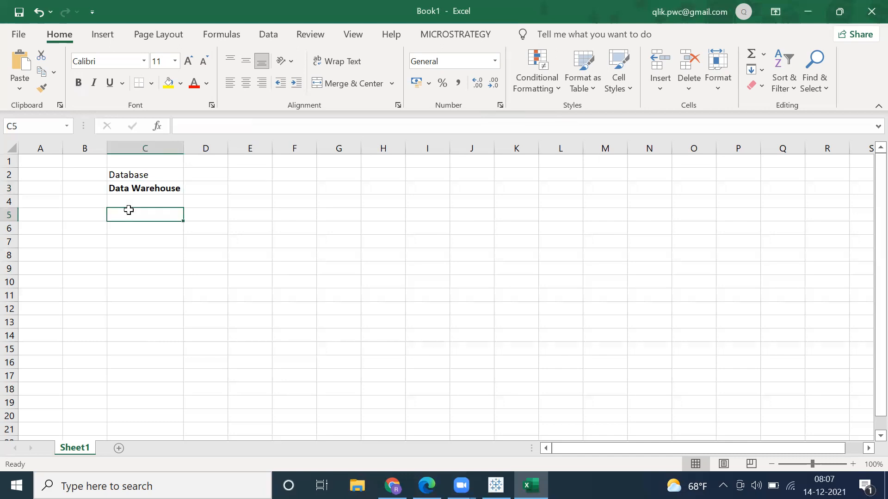
left_click(117, 187)
left_click(119, 214)
type("Basic Sql")
key("Return")
left_click(111, 206)
left_click(117, 212)
left_click(78, 83)
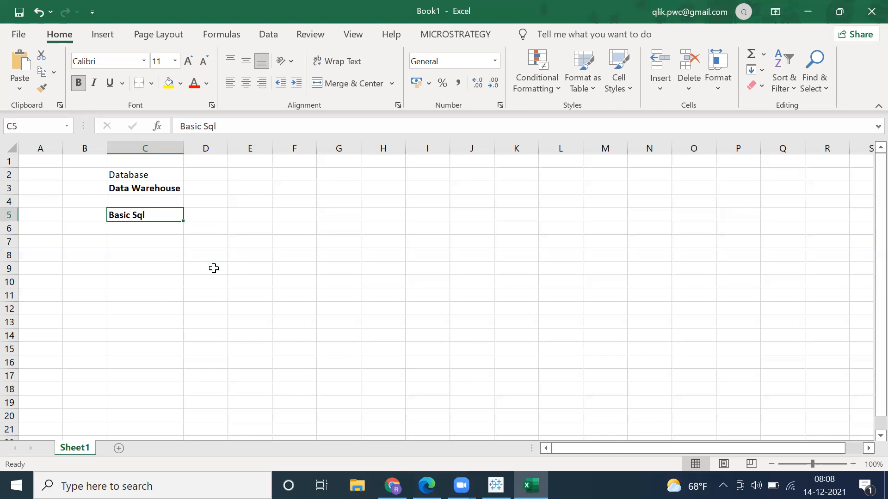
left_click(144, 178)
left_click(148, 190)
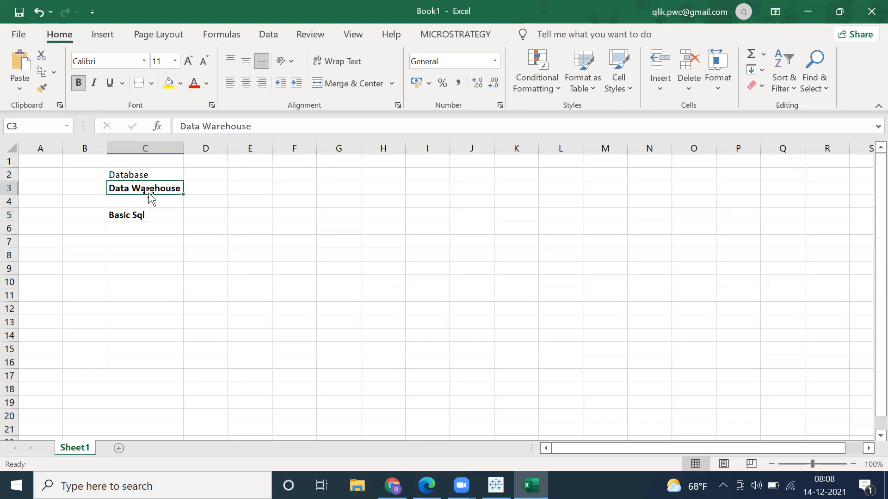
left_click(141, 217)
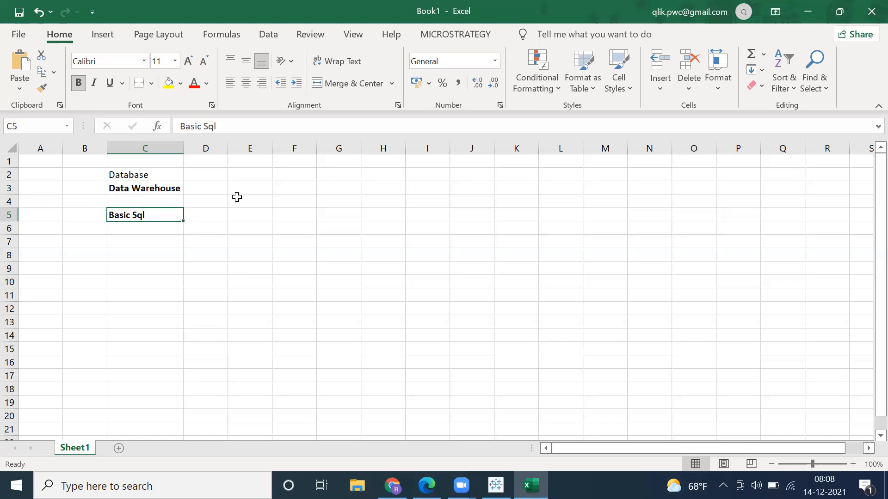
left_click(132, 189)
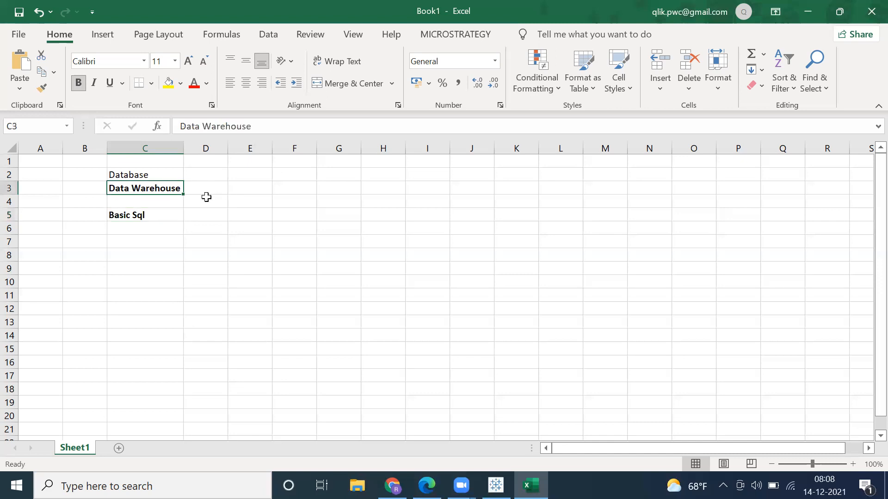
Step: Enter the topic "OLTP systems vs OLAP Systems" in cell C8
left_click(127, 259)
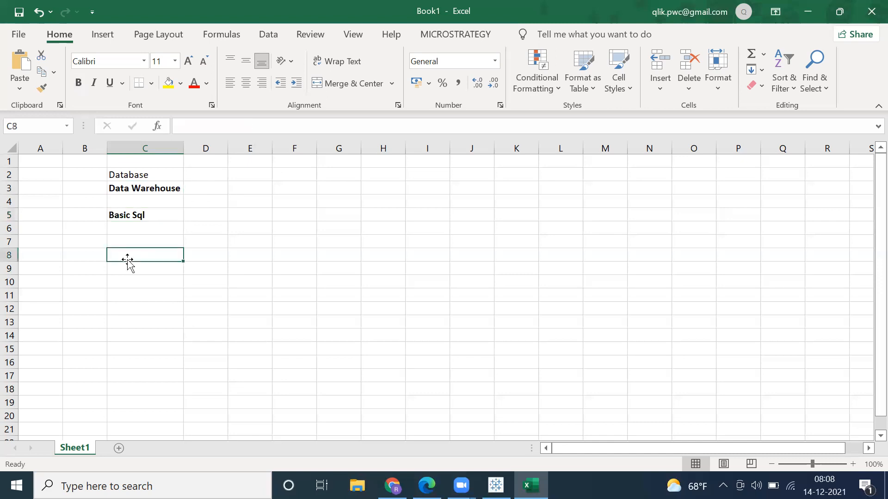
type("OLTP systems v")
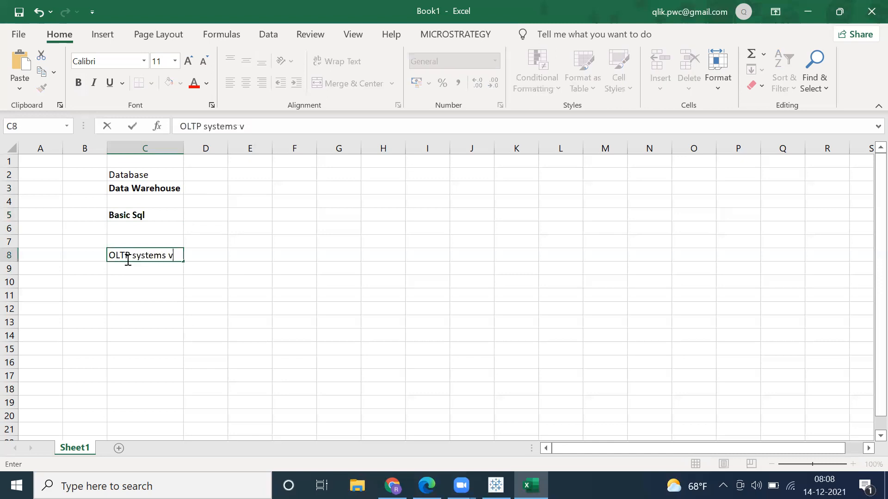
type("s OLAP Syste")
type("ms")
key("Return")
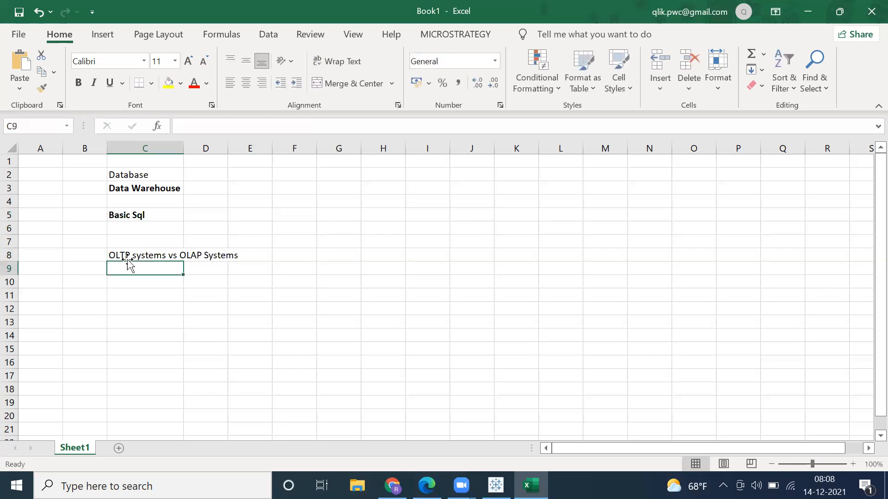
Step: Auto-fit column C to its longest entry and enter "Fact" in C10 and "Dimension" in C11
left_click(115, 279)
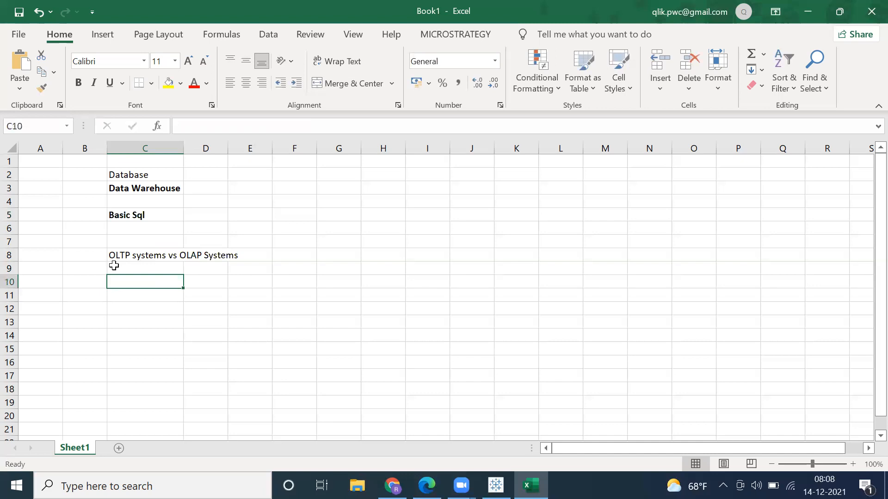
double_click(183, 148)
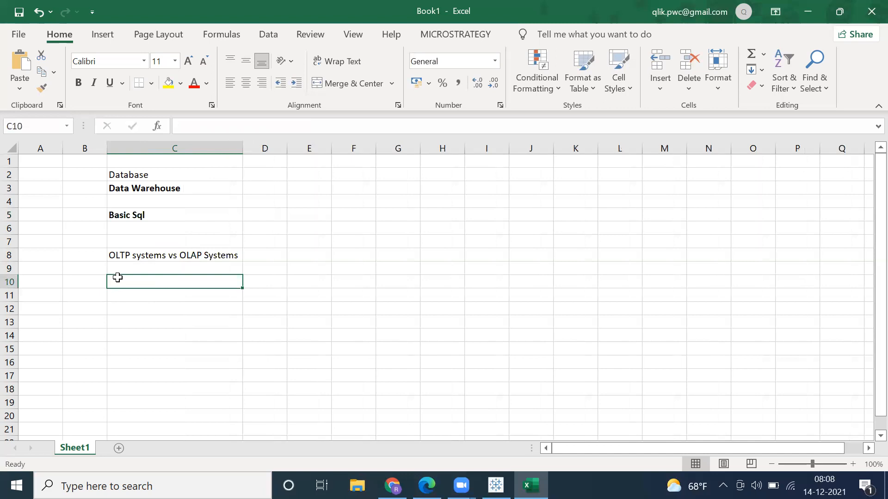
type("Fact")
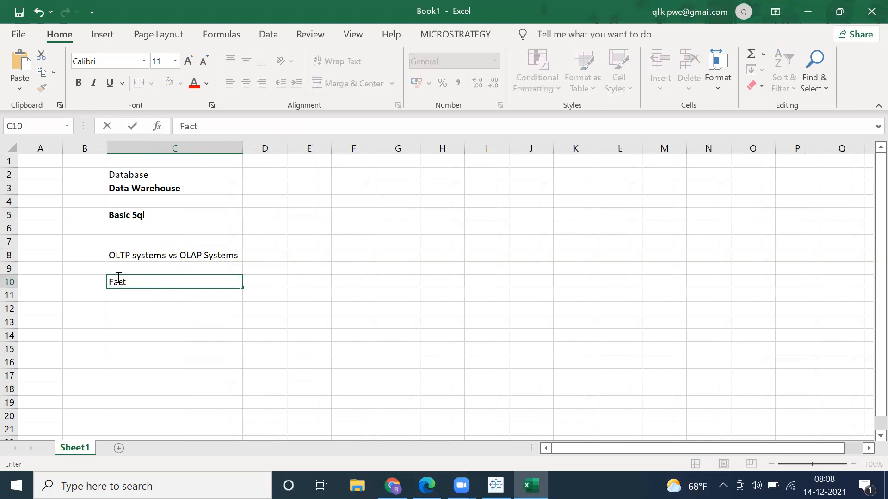
key("Return")
type("Dimension")
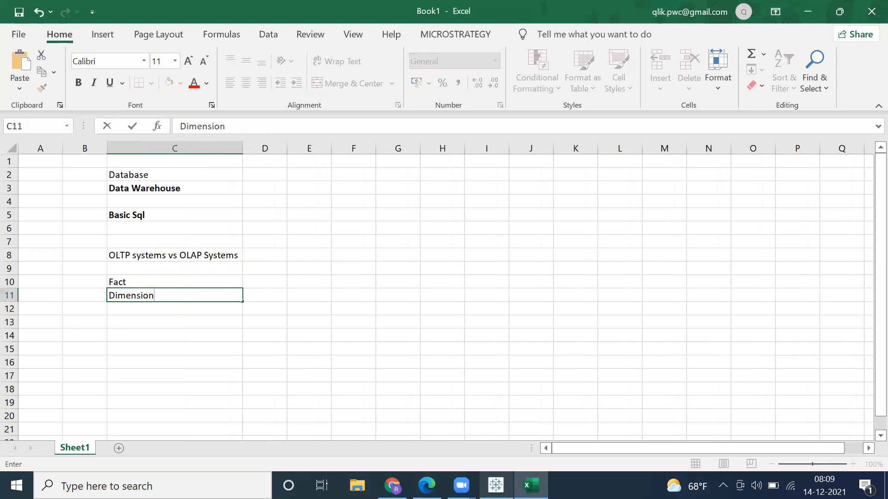
Step: Switch to Tableau and display the full list of server connectors
key("alt+Tab")
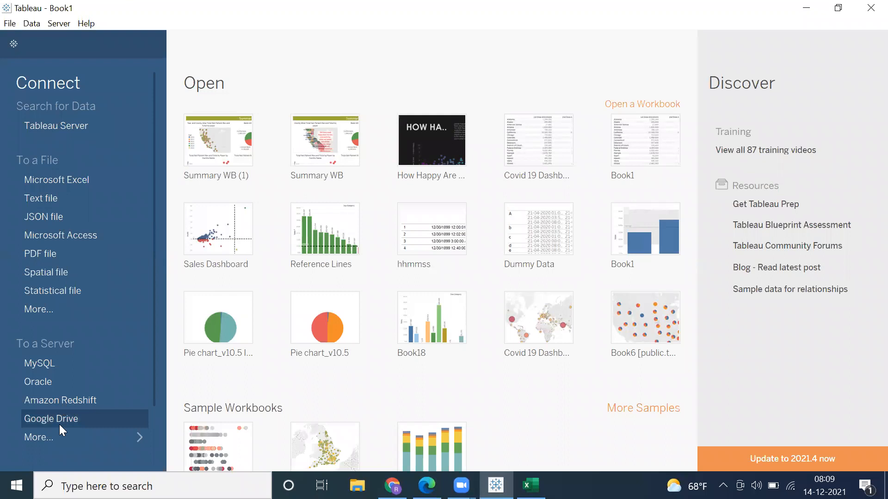
left_click(46, 438)
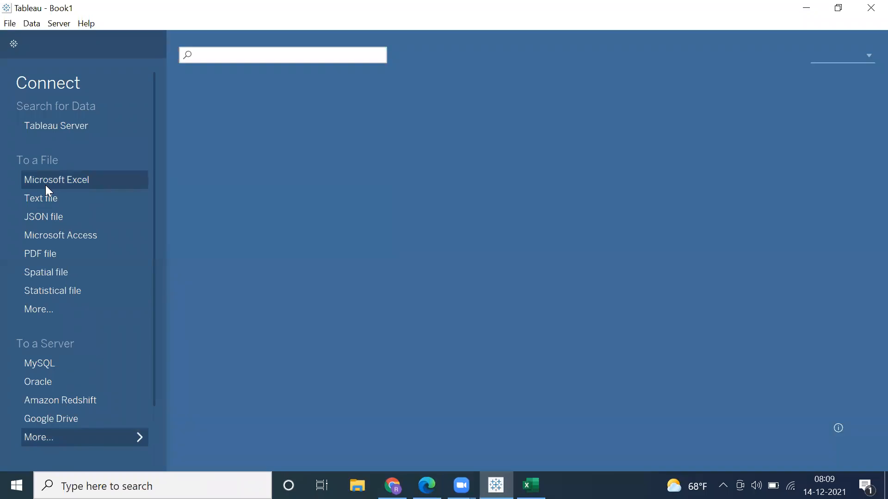
Step: Connect to the Excel workbook Sample - Superstore from Documents, My Tableau Repository, Datasources, 2021.3, en_GB-EU
left_click(88, 181)
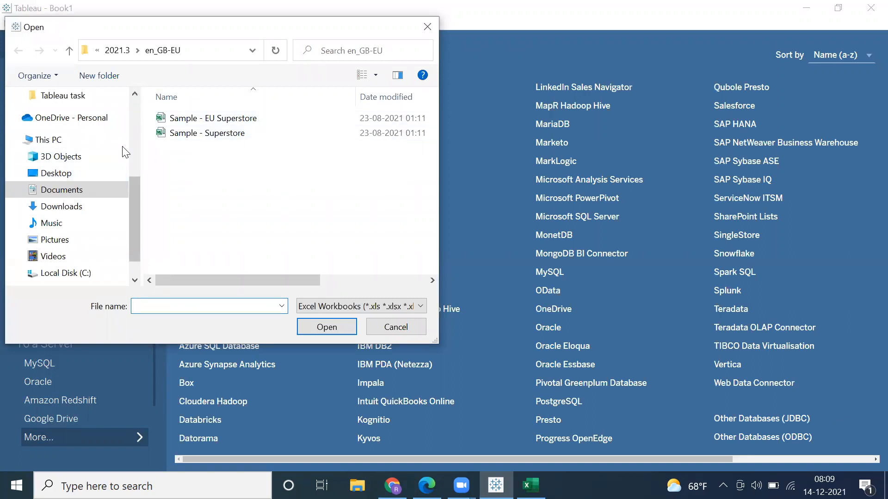
left_click(67, 196)
scroll(419, 250, "down", 5)
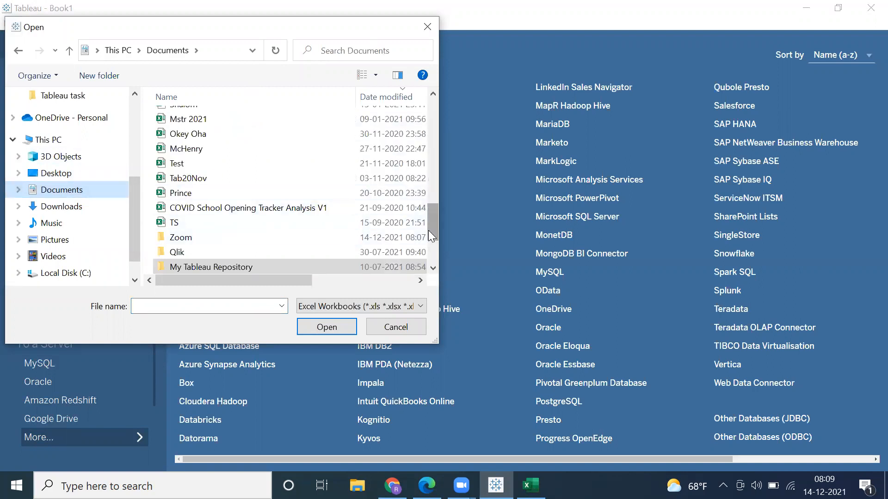
scroll(427, 231, "down", 2)
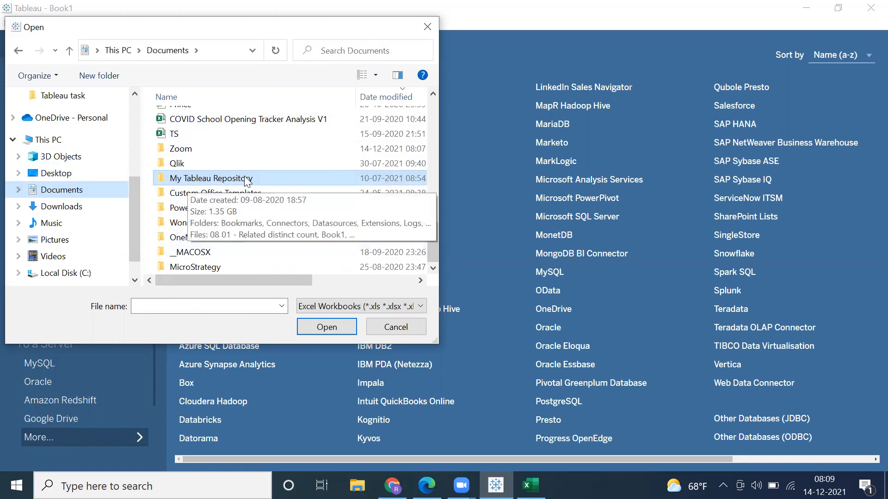
double_click(195, 180)
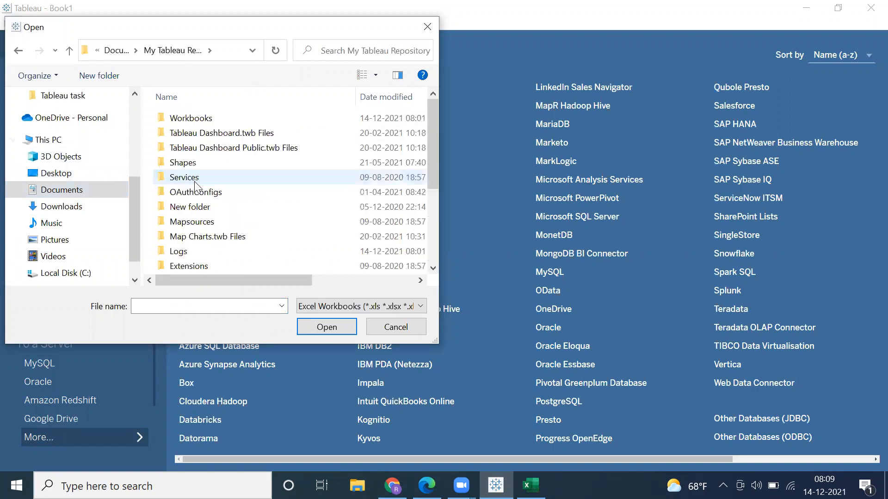
scroll(198, 200, "down", 1)
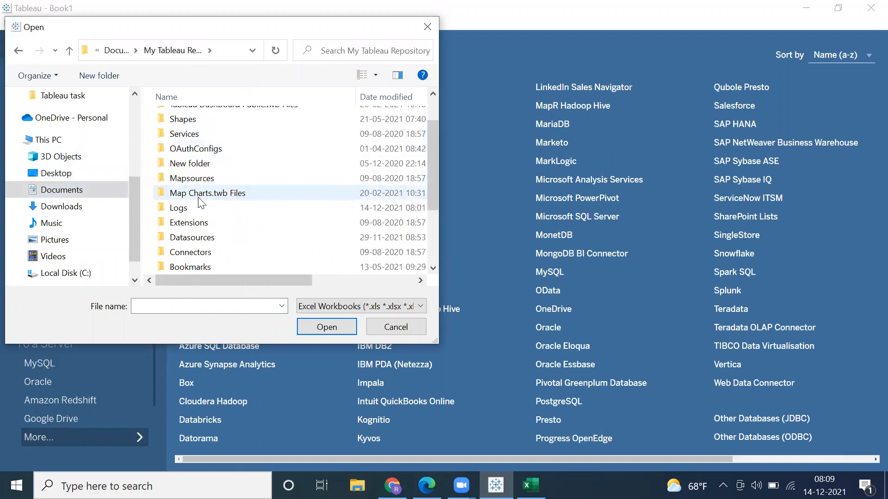
double_click(192, 238)
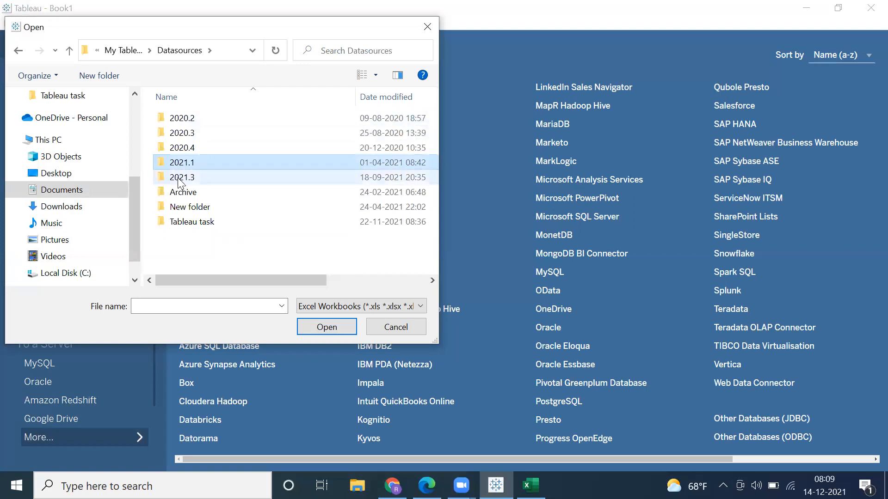
left_click(180, 182)
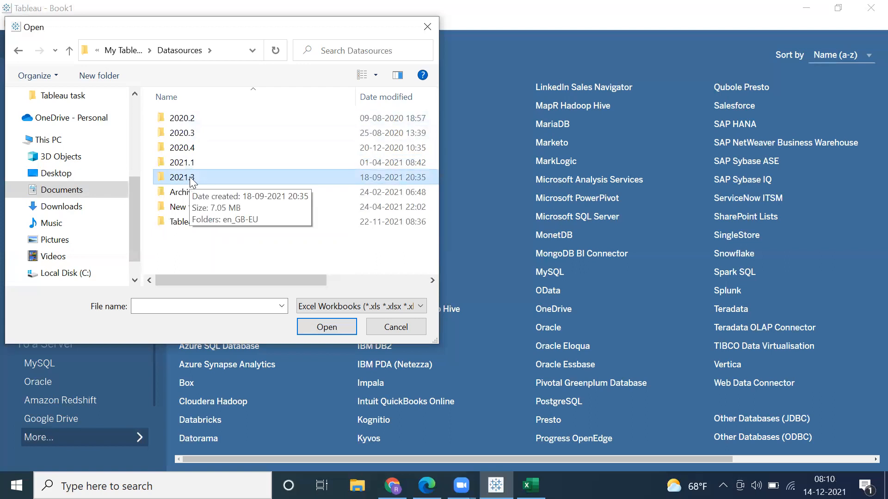
double_click(192, 180)
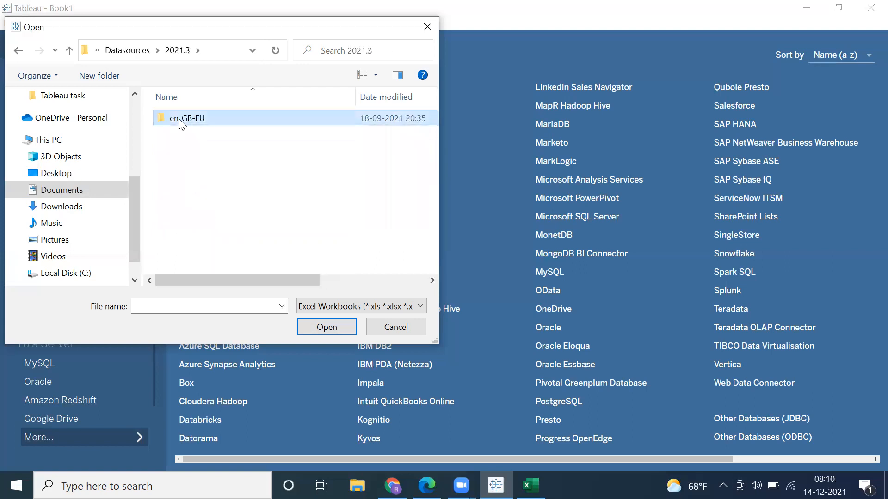
double_click(179, 119)
double_click(184, 133)
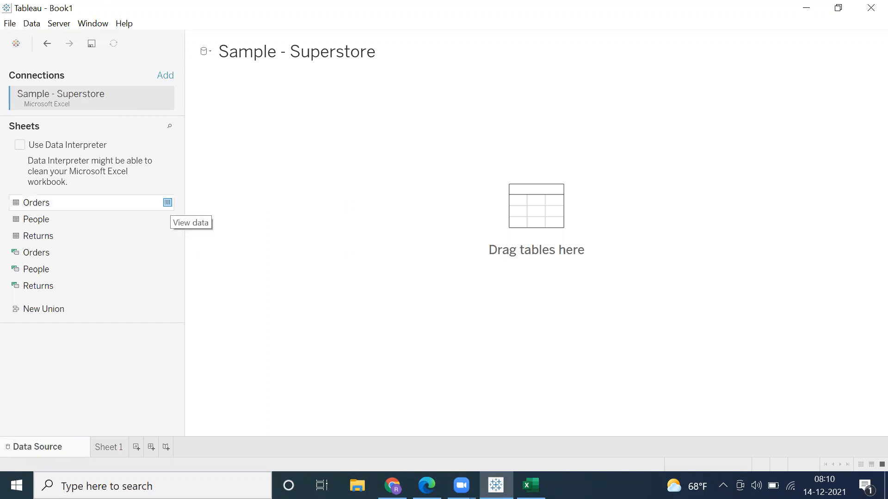
Step: Switch back to Excel, commit the Dimension entry and fill the Data Warehouse cell with yellow
key("alt+Tab")
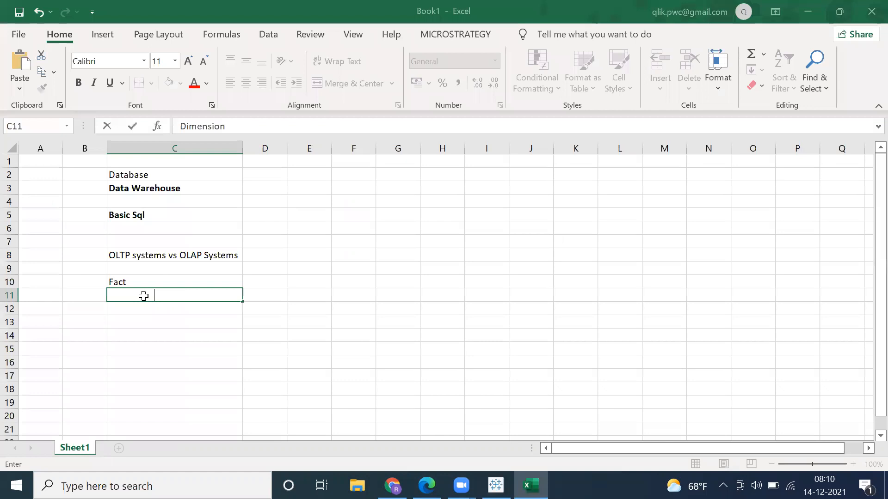
key("Up")
left_click(144, 296)
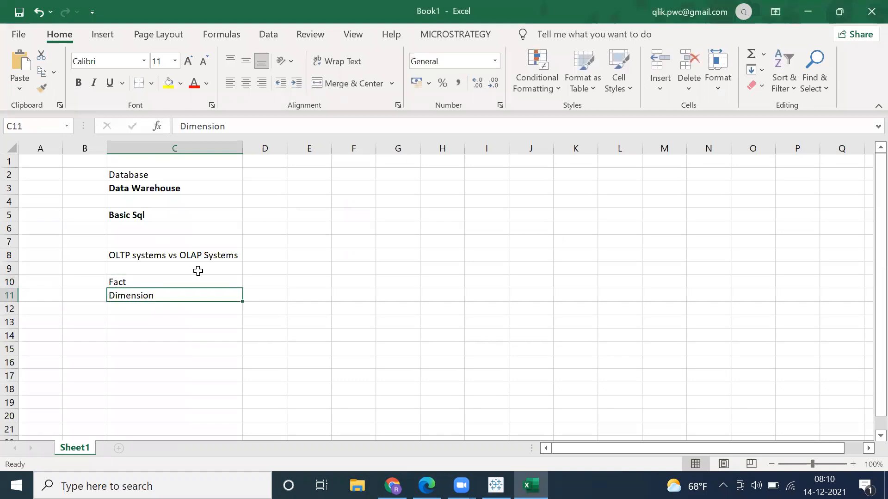
left_click(179, 188)
left_click(167, 86)
left_click(144, 258)
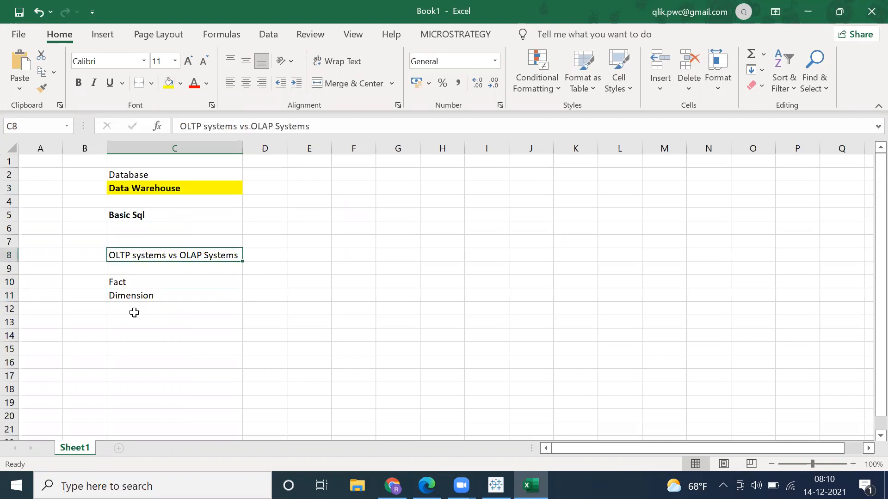
Step: Enter the topic "Data Modelling Concepts" in cell C13
left_click(134, 313)
left_click(125, 321)
type("Data")
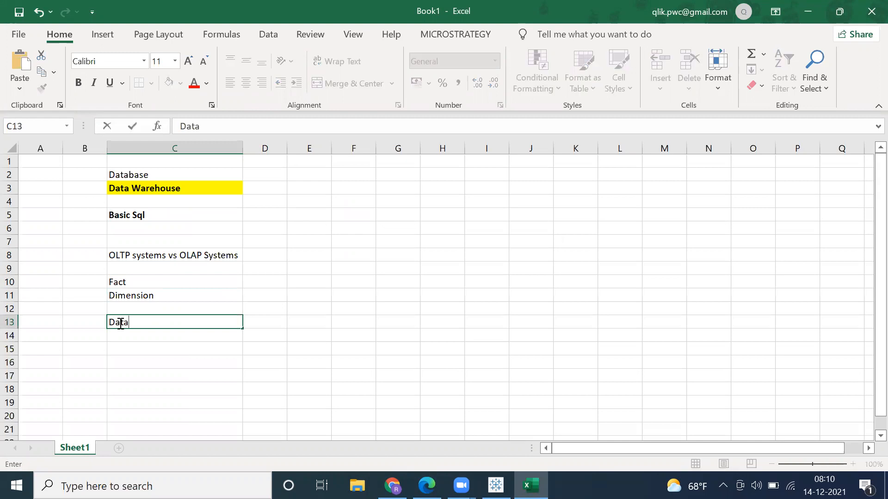
type(" Mod")
key("BackSpace")
key("BackSpace")
key("BackSpace")
key("BackSpace")
type("odelling Co")
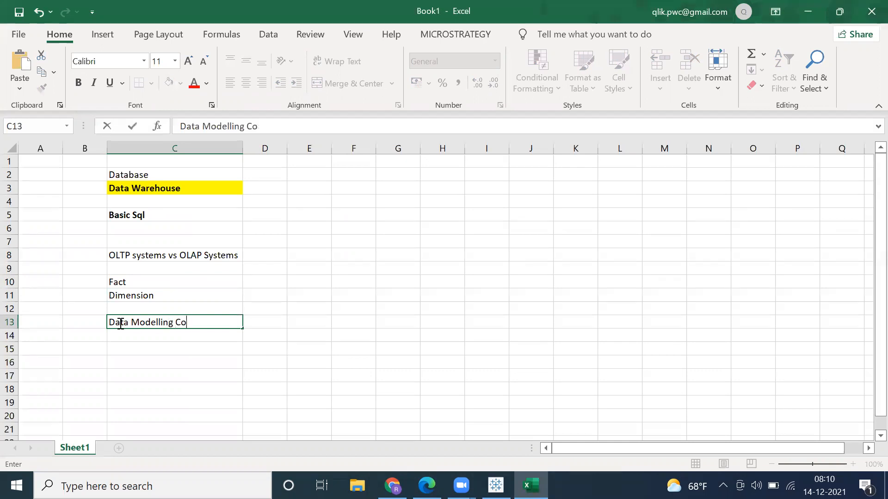
type("ncepts")
key("Return")
Step: Enter the topic "Star Schema" in cell C14, directly below Data Modelling Concepts
type("'")
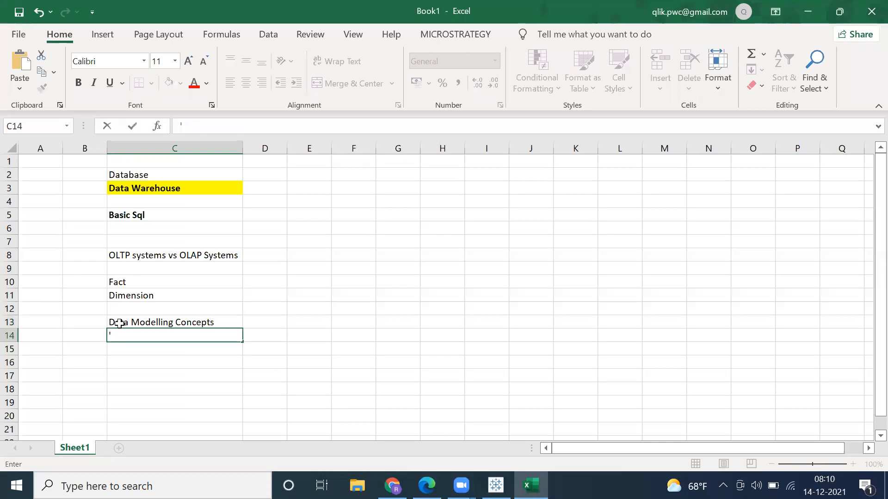
key("BackSpace")
type("STar")
key("BackSpace")
key("BackSpace")
key("BackSpace")
key("BackSpace")
type("tat")
type("r Sch")
type("ema")
key("Return")
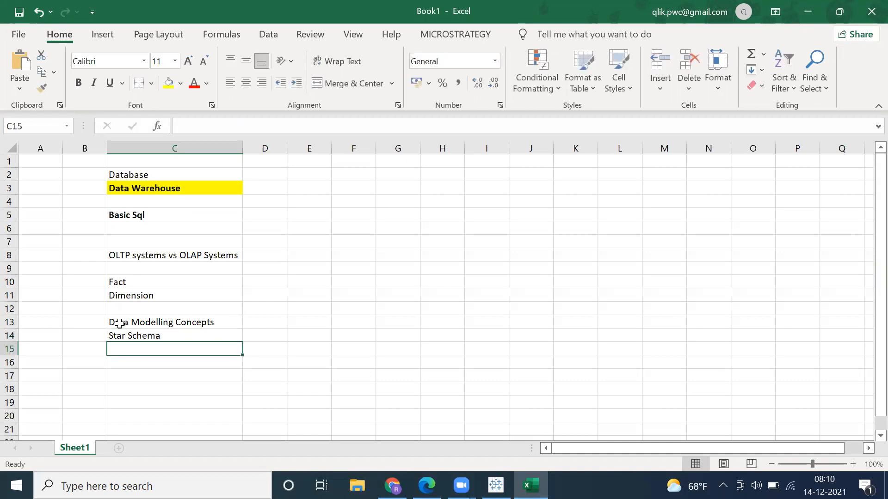
Step: Enter the topic "Snow Flake Schema" in cell C15
type("Snow Flake Schema")
key("Return")
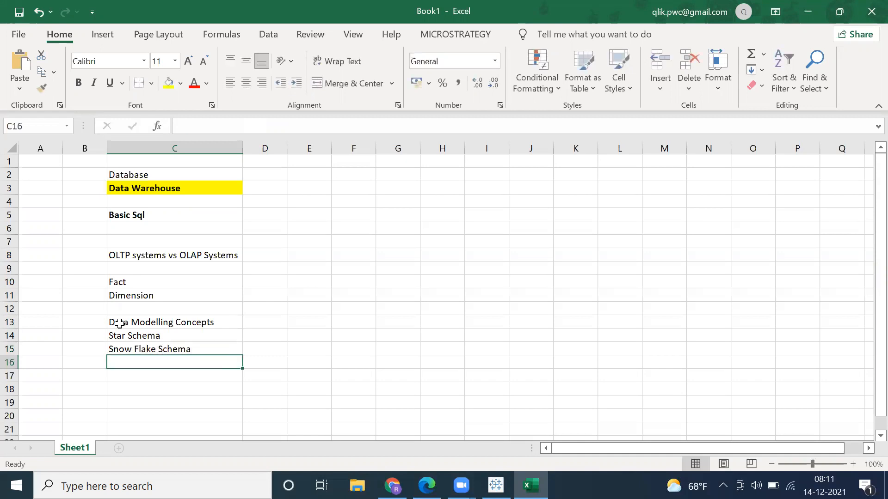
Step: Make the Star Schema, Snow Flake Schema and Data Modelling Concepts cells bold
left_click_drag(117, 335, 116, 345)
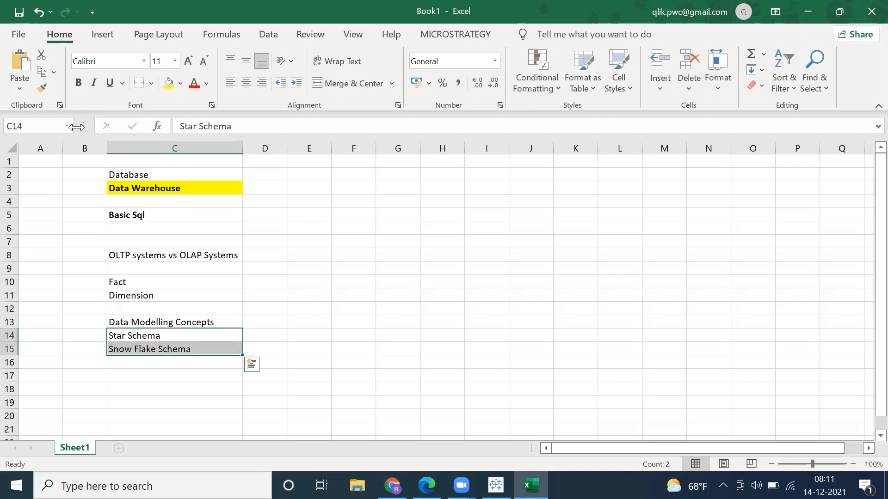
left_click(78, 84)
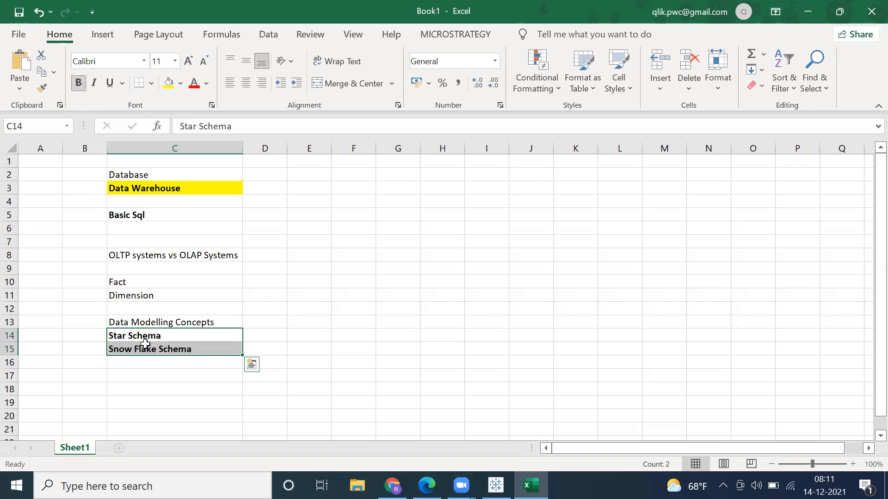
left_click(134, 321)
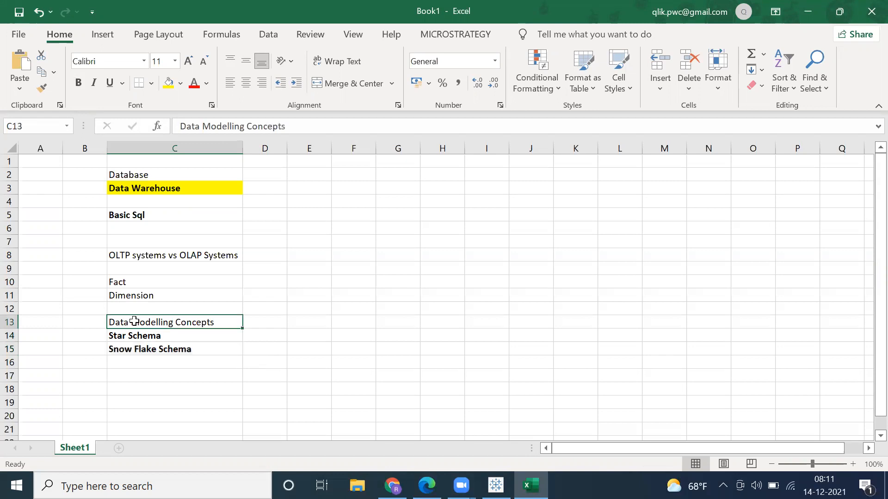
left_click(79, 84)
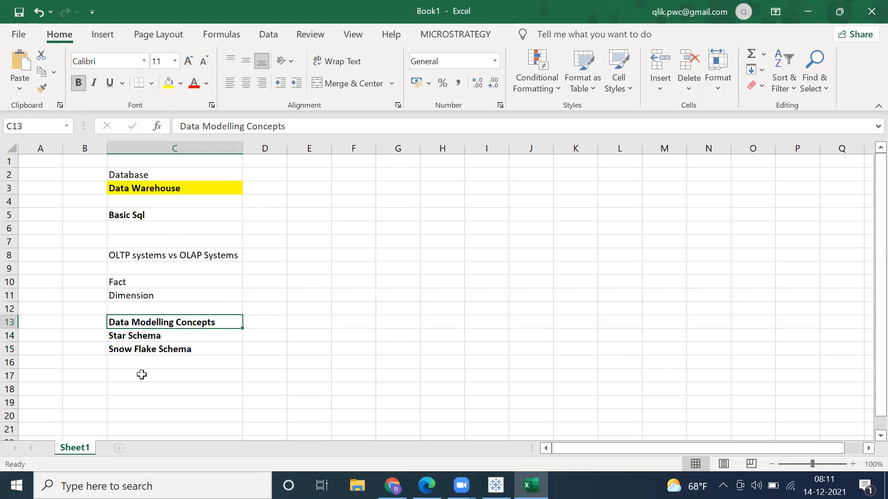
Step: Enter the topics "Types of Facts" in cell C17 and "Types of Dimensions" in cell C18
left_click(141, 375)
type("T")
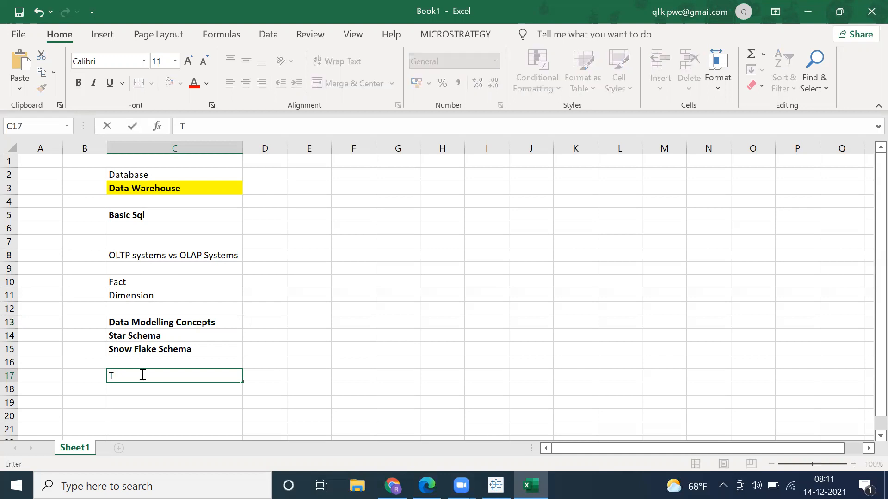
type("ypes of Facts")
key("Return")
type("Types of ")
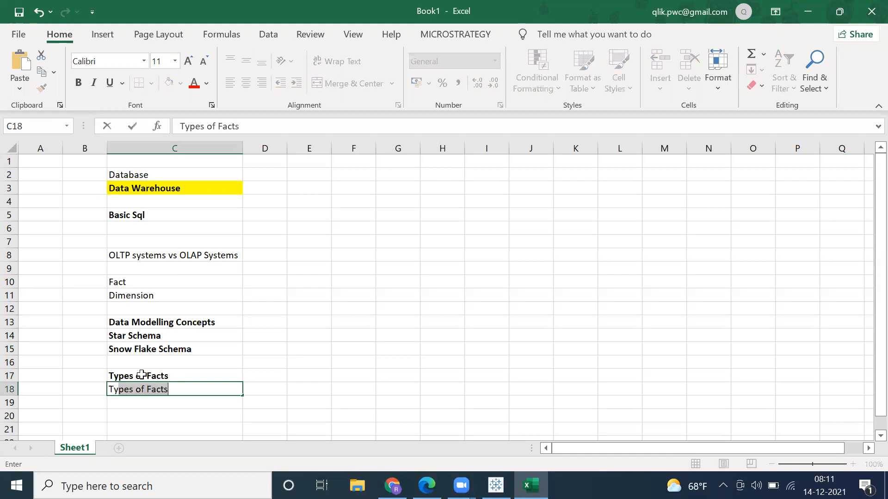
type("Dimensions")
key("Return")
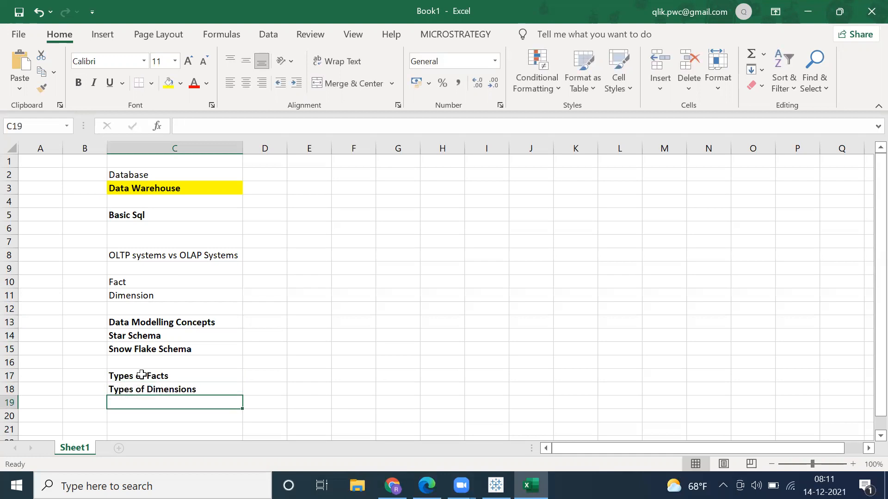
Step: Review the topic list in column C, highlighting the full list, the database and SQL topics, and the OLTP-to-dimension topics
left_click_drag(151, 174, 143, 402)
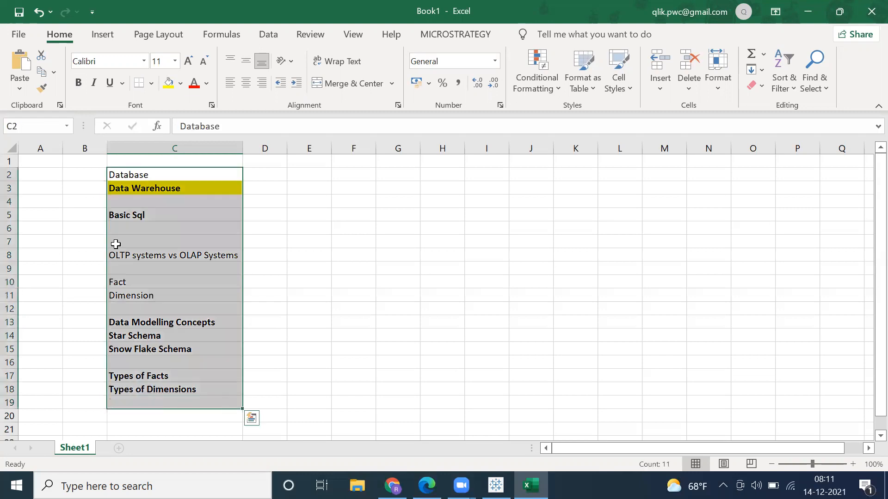
left_click(130, 177)
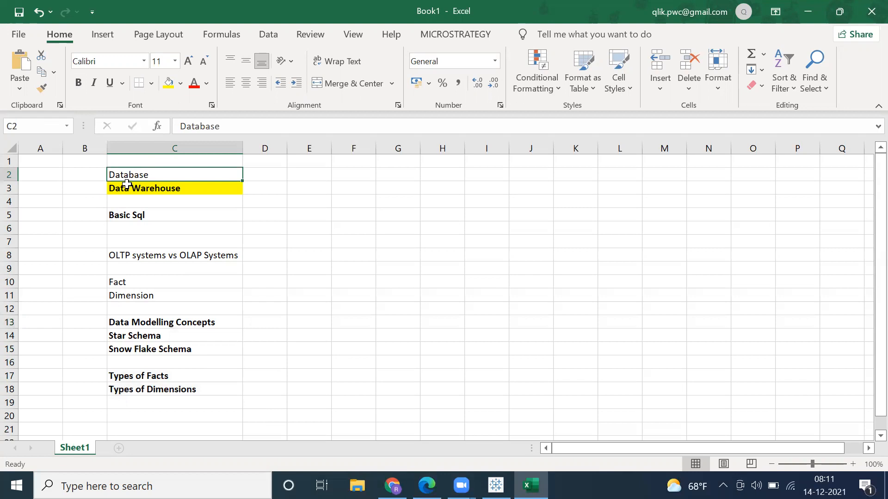
left_click(123, 191)
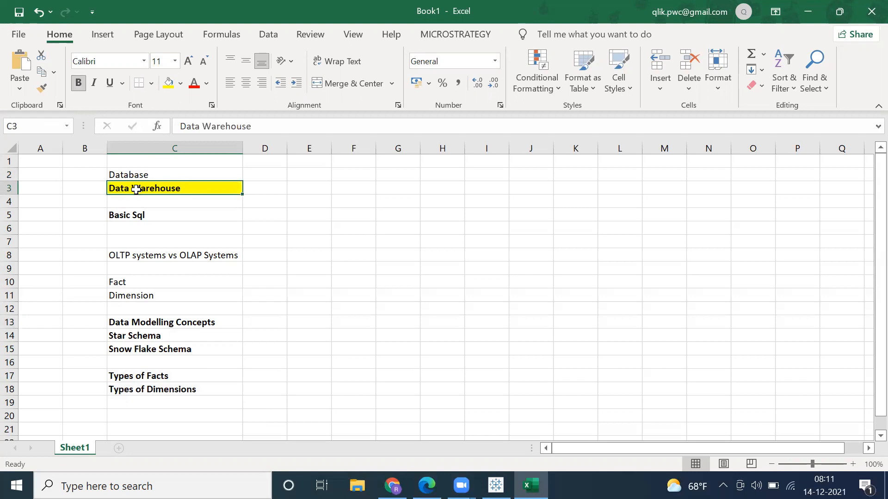
left_click_drag(145, 253, 138, 402)
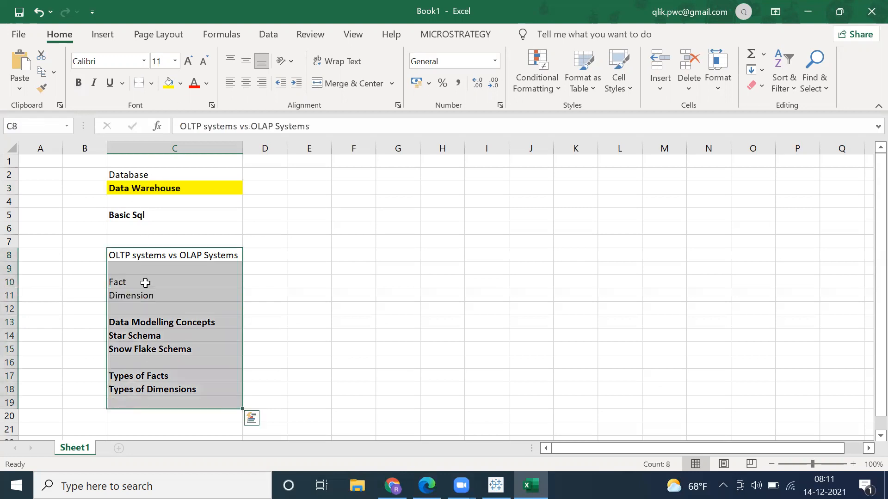
left_click(132, 218)
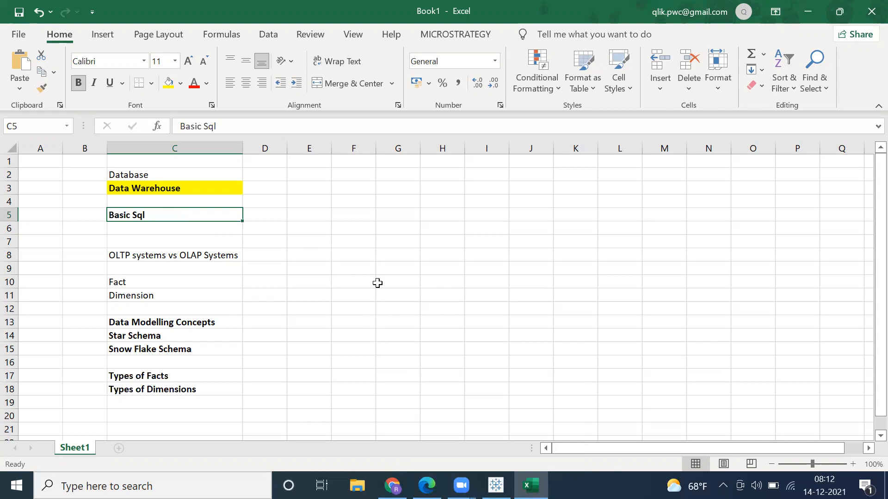
left_click(172, 229)
left_click_drag(172, 212, 181, 401)
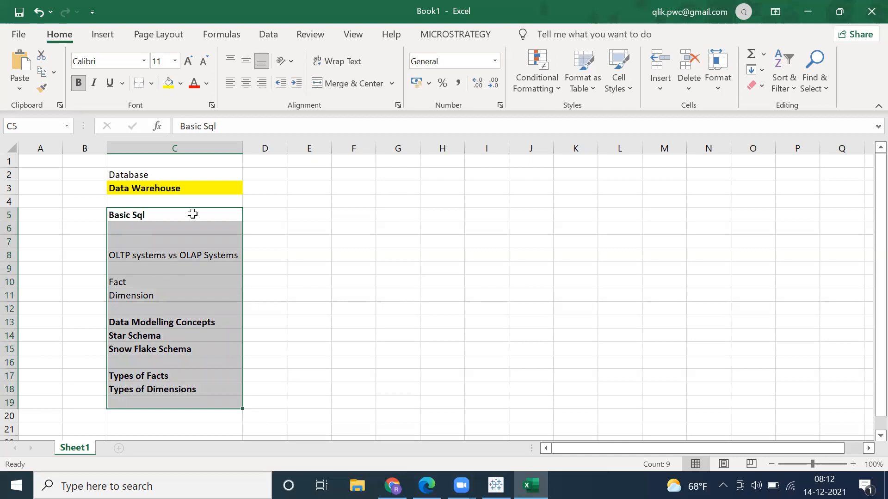
left_click(182, 190)
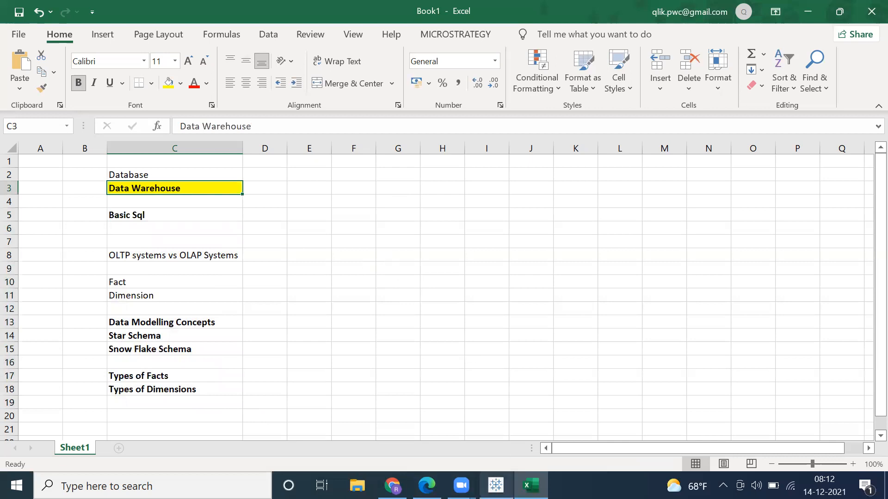
Step: Switch to Tableau and add the Orders sheet of Sample - Superstore to the data source canvas
left_click(496, 485)
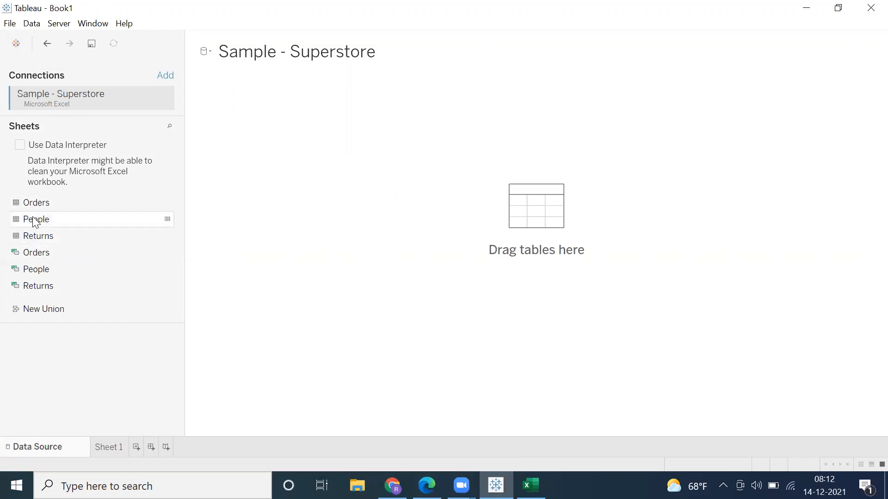
left_click(71, 207)
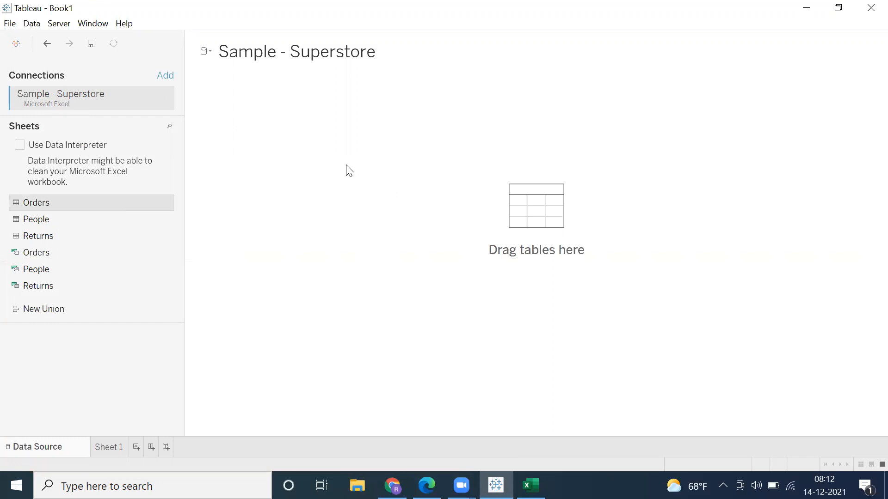
left_click(323, 163)
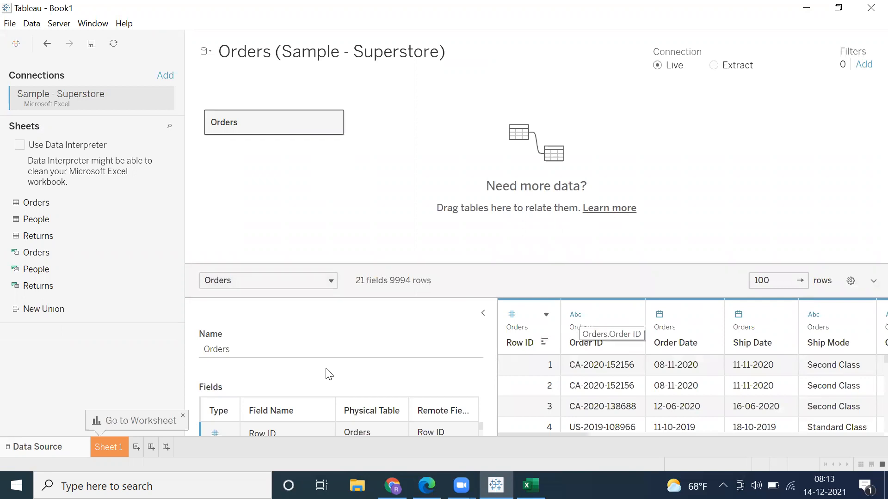
Step: Dismiss the worksheet tip, collapse the Orders table details beside the data preview, and open the Sheet 1 worksheet
left_click(182, 416)
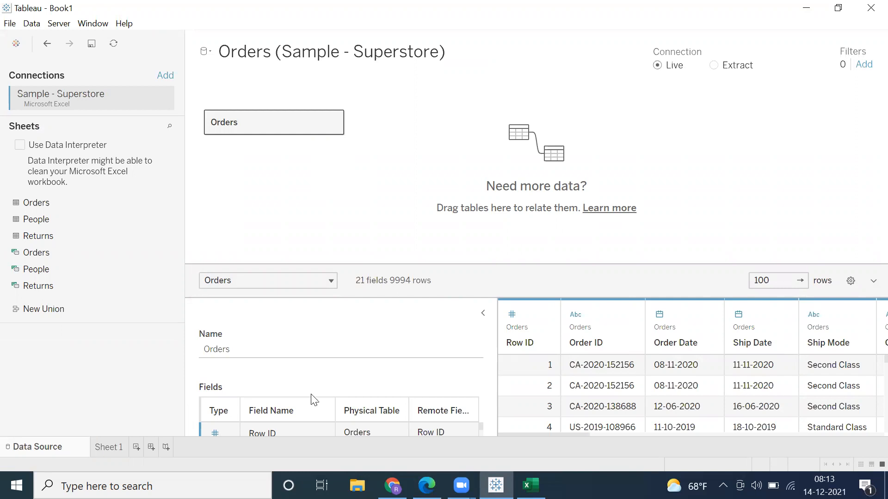
left_click(483, 315)
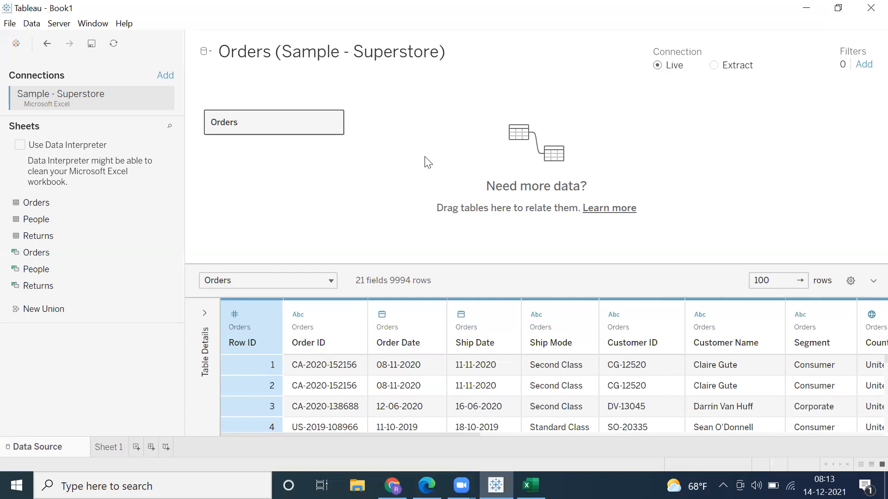
left_click(104, 449)
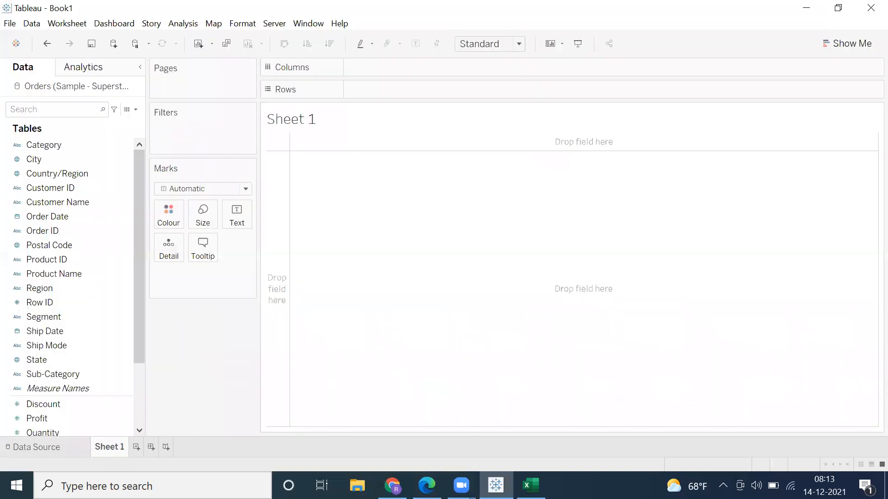
Step: Switch back to Excel and enter "Tableau Desktop" in cell G3
left_click(530, 486)
left_click(414, 192)
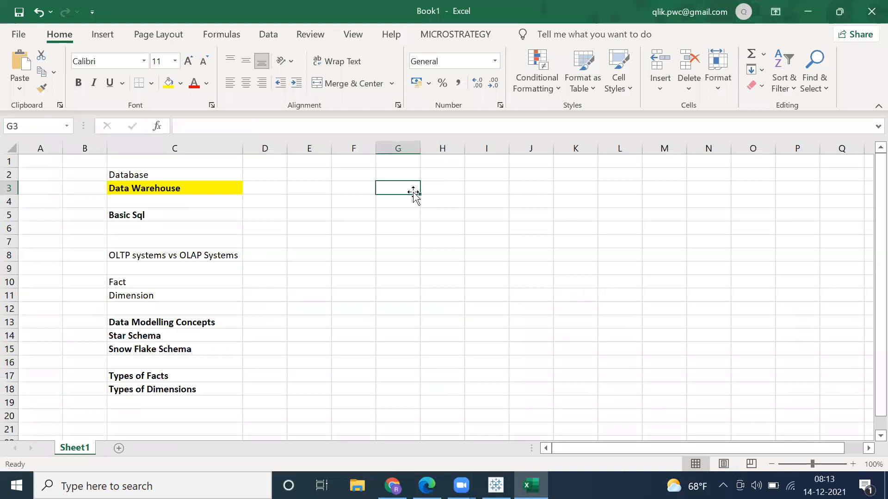
type("Tablea")
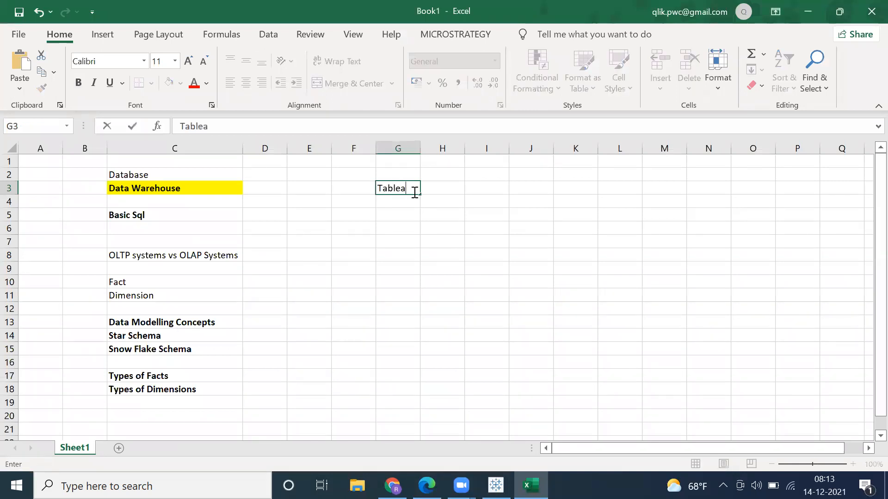
type("u Desktop")
key("Return")
Step: Enter the Tableau Server product name in cell G4, below Tableau Desktop
type("Tabl")
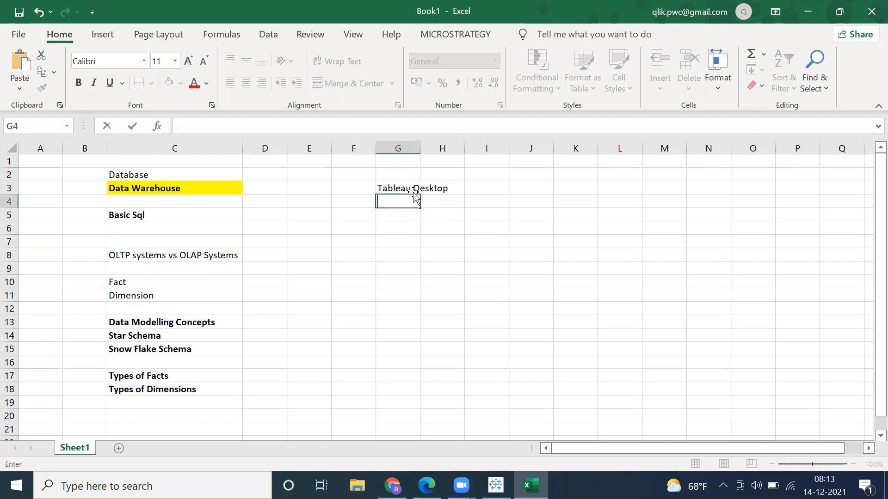
type("eau DServe")
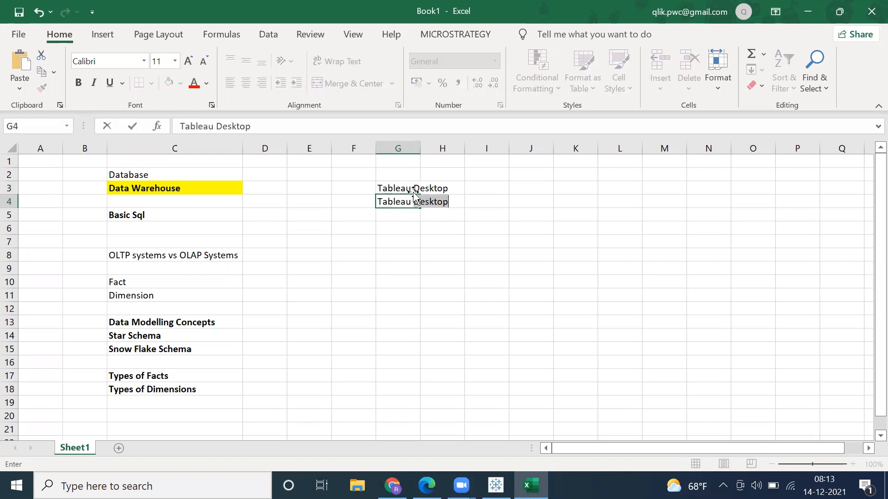
key("BackSpace")
type("Server")
key("ctrl+Return")
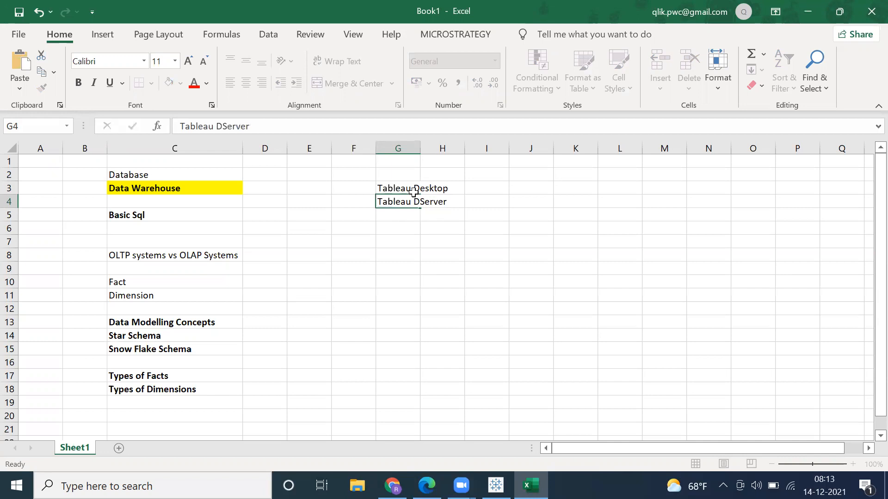
key("Return")
Step: Correct the entry in cell G4 to "Tableau Server" and make it bold
left_click(412, 202)
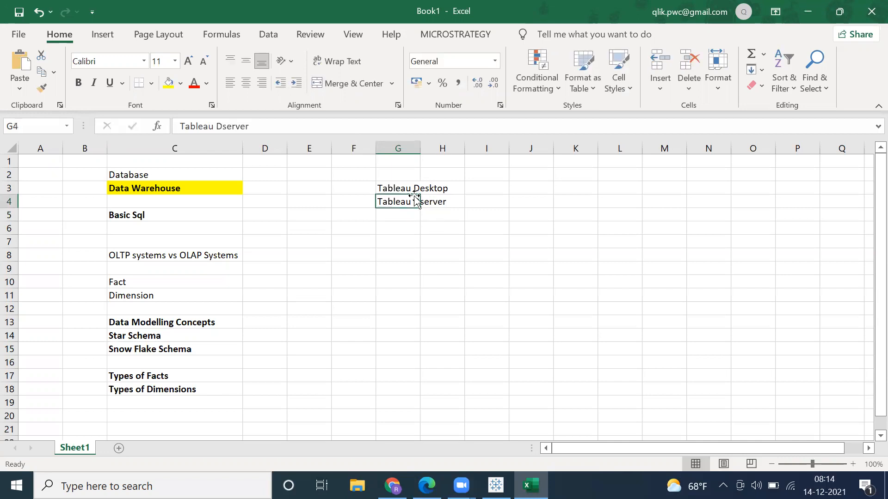
double_click(411, 202)
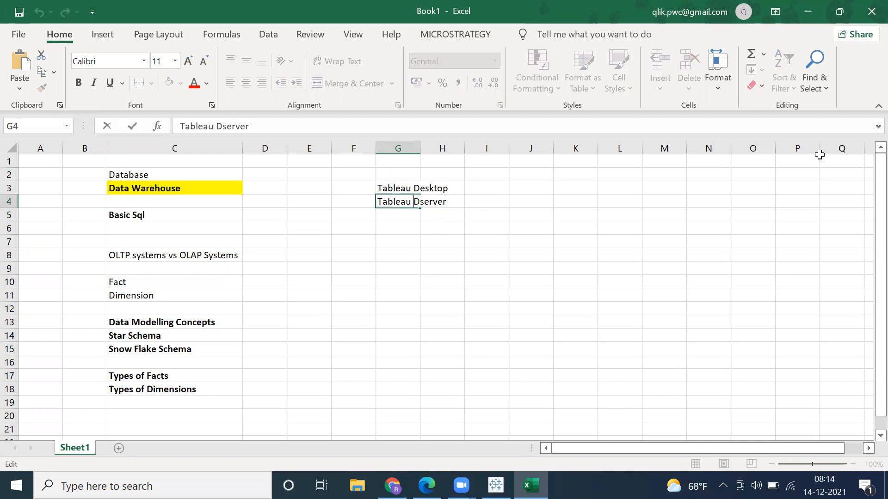
key("BackSpace")
key("Delete")
type("S")
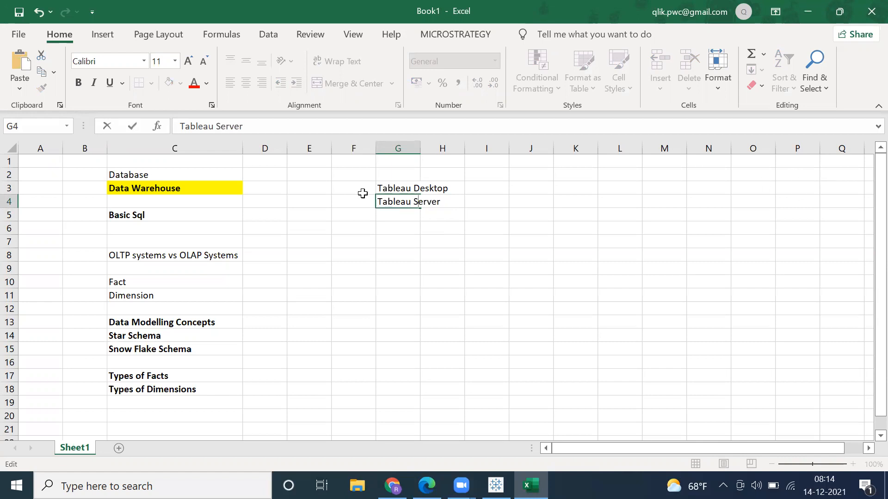
left_click(391, 214)
left_click(400, 200)
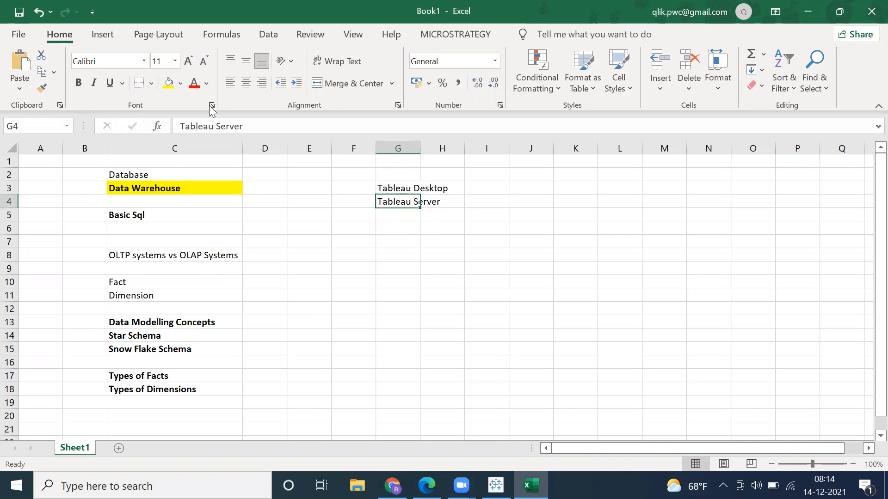
left_click(78, 83)
Step: Enter "Tableau Online" in cell G5
left_click(387, 212)
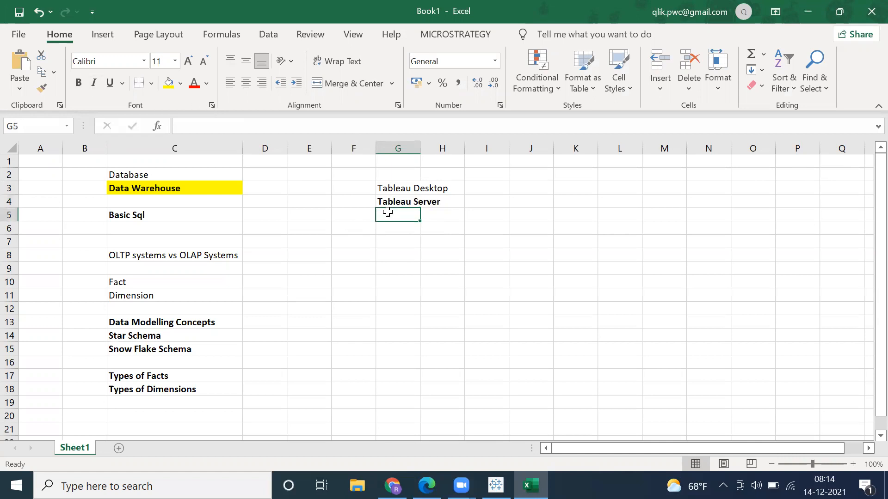
type("Tableau")
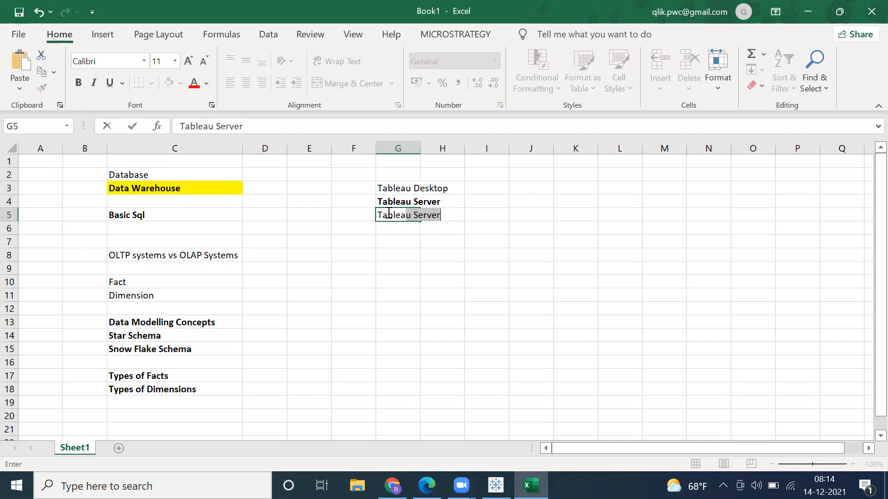
type(" Online")
key("Return")
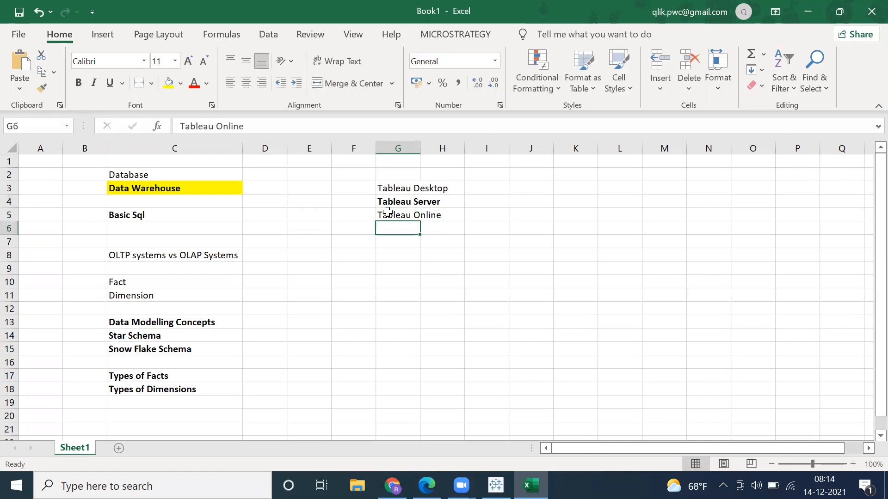
Step: Enter "Tableau Public" in cell G6
type("Tablea")
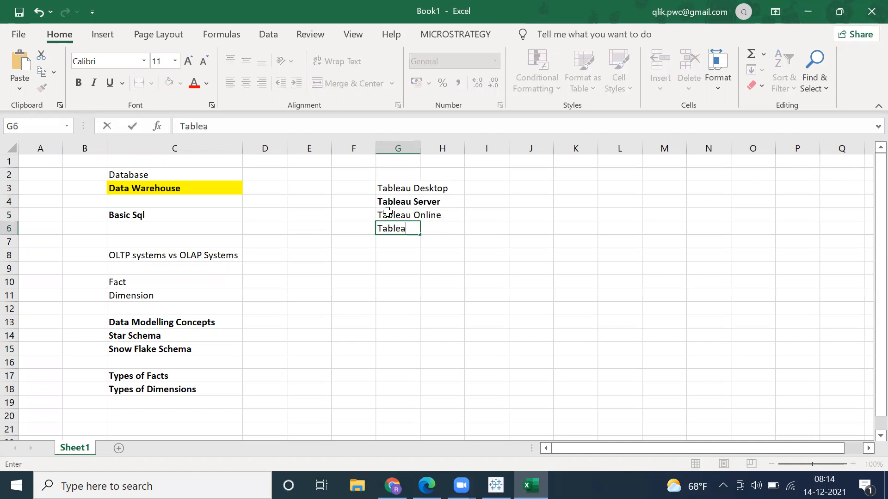
type("u Public")
key("Return")
Step: Enter "Tableau Reader" in cell G7
type("Tav")
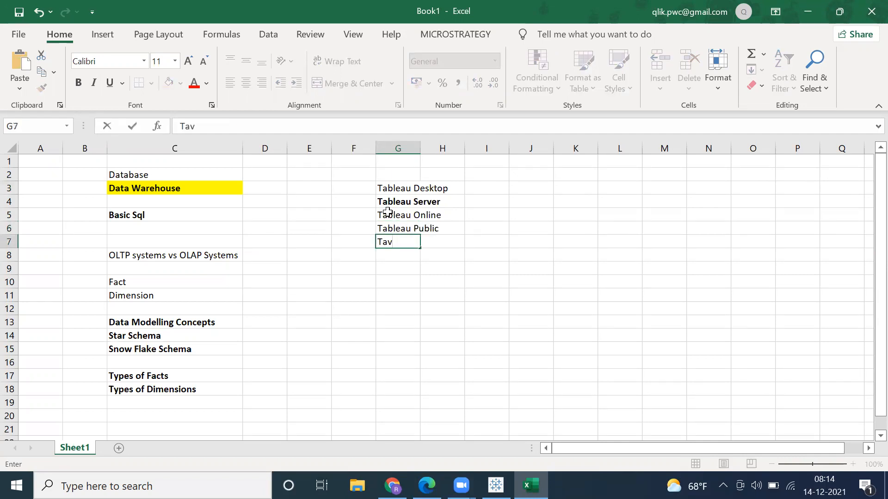
key("BackSpace")
type("bleau Re")
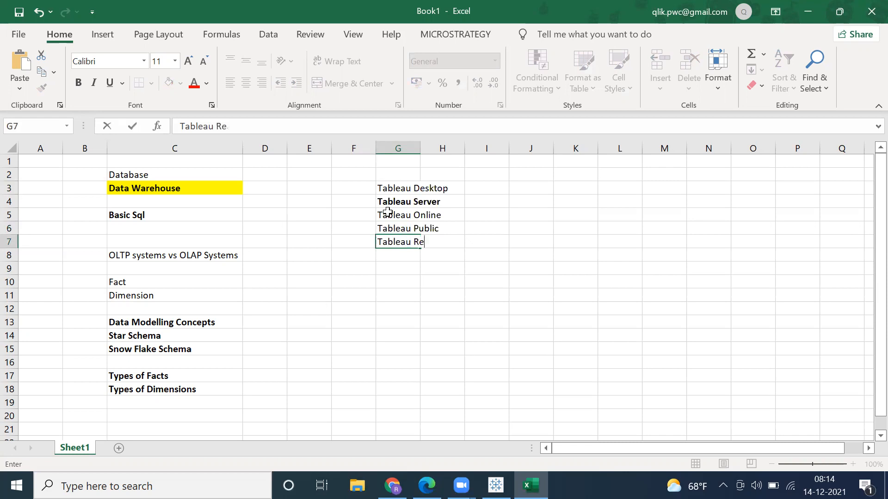
type("ader")
Step: Make the Tableau Desktop, Server and Online entries in G3:G5 bold and autofit the width of column G
left_click(387, 191)
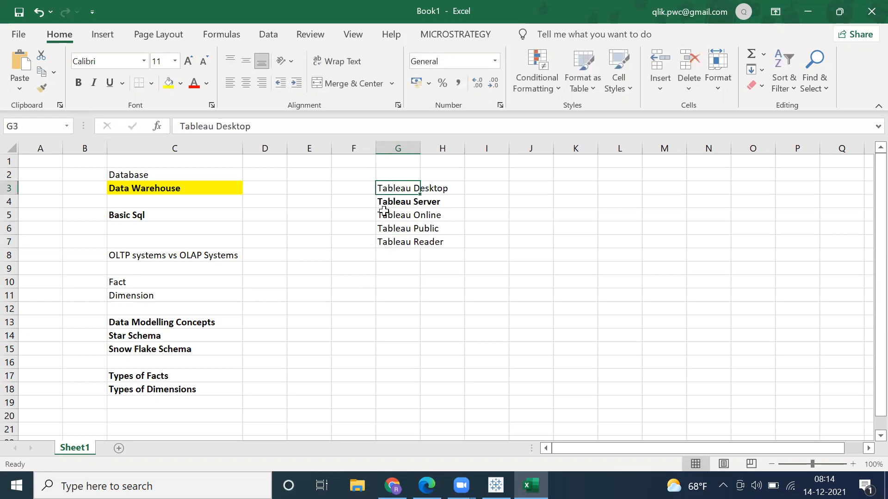
left_click_drag(384, 211, 388, 215)
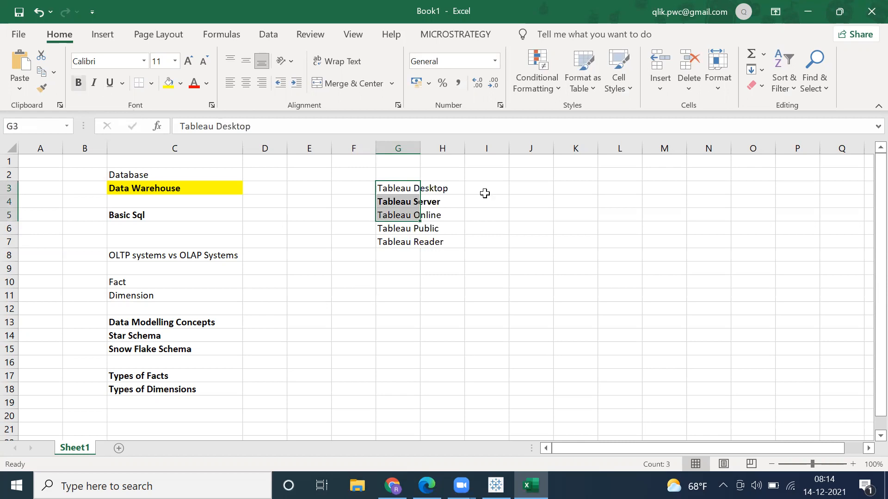
key("ctrl+b")
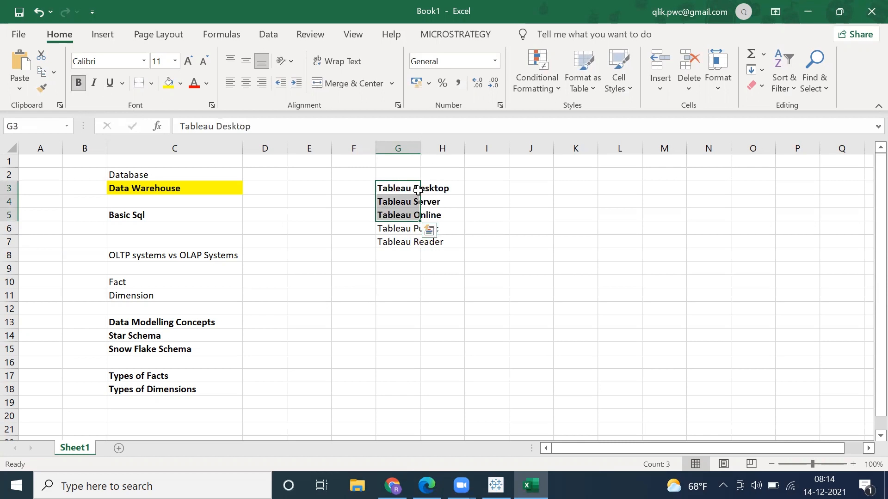
key("alt+h")
key("o")
key("i")
left_click(422, 230)
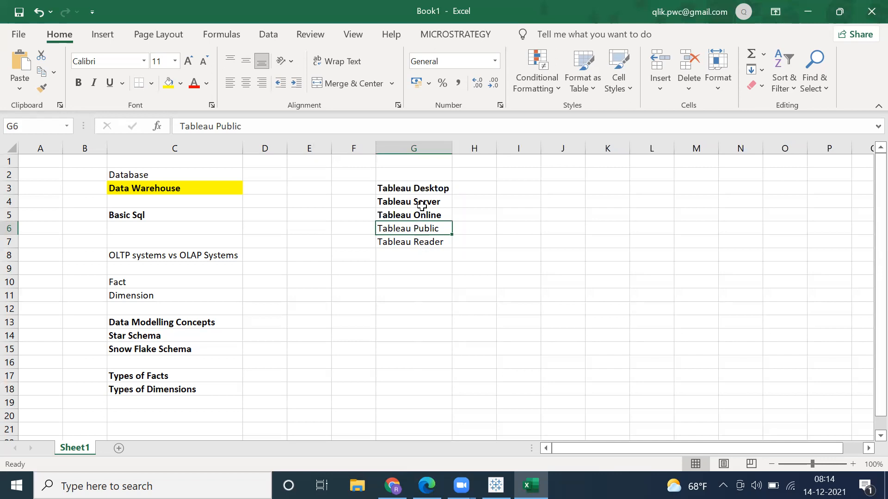
left_click(419, 188)
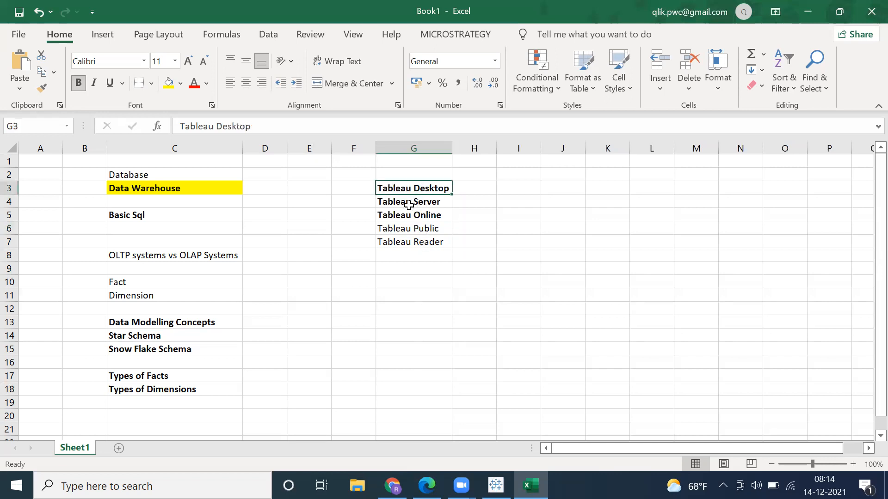
left_click(404, 201)
left_click(403, 214)
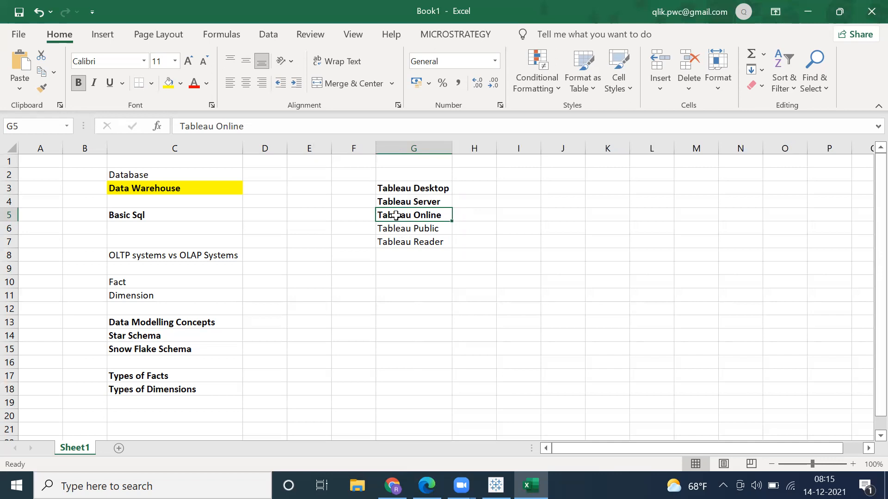
Step: Enter "14 days" in cell H3 beside Tableau Desktop
left_click(475, 186)
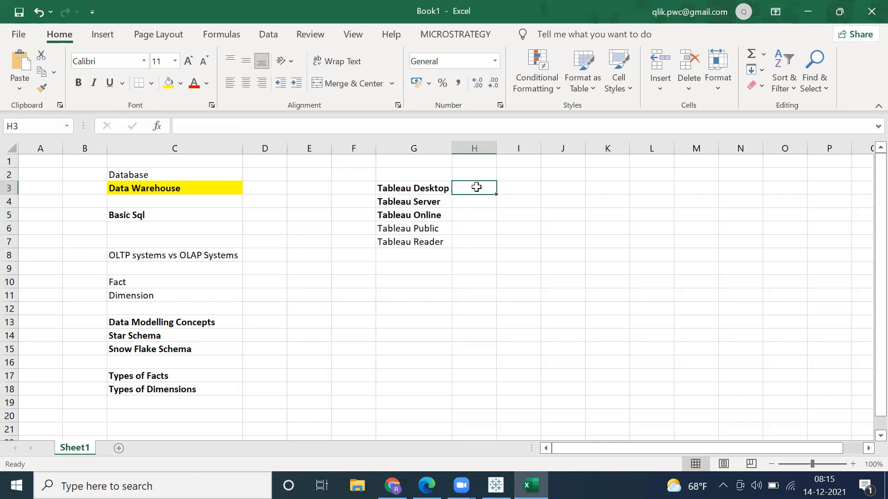
type("14 day")
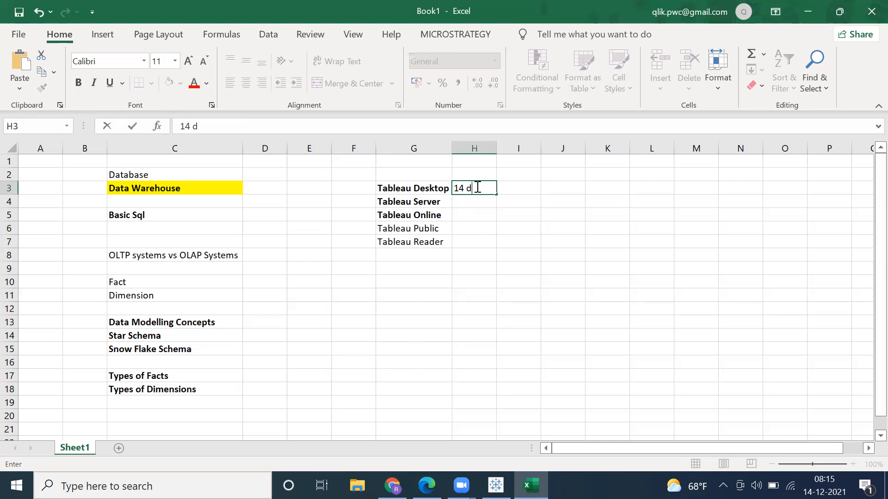
key("Return")
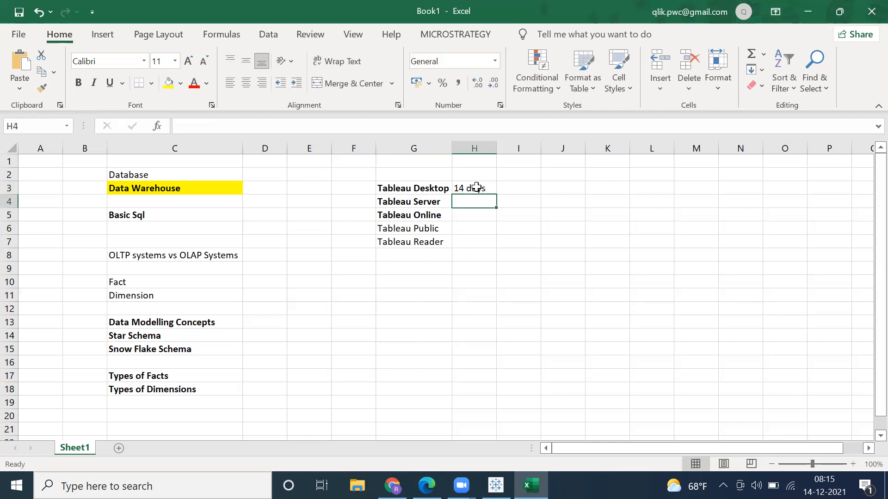
left_click(476, 186)
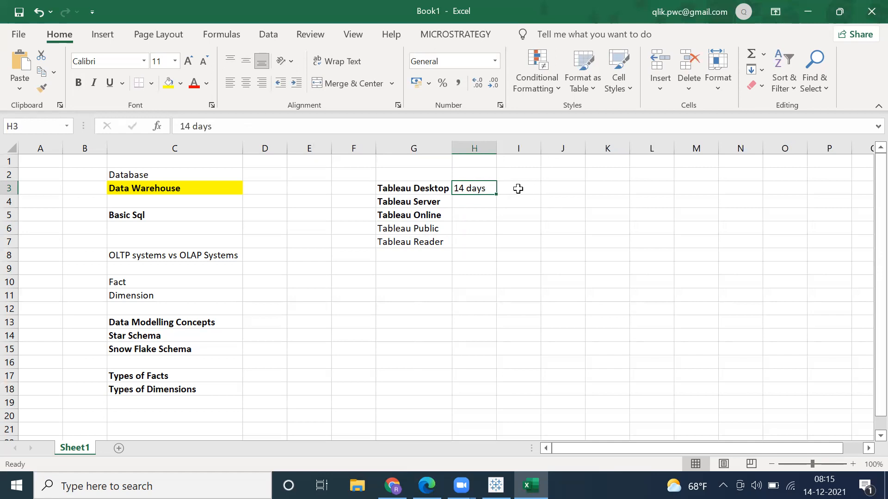
left_click(466, 203)
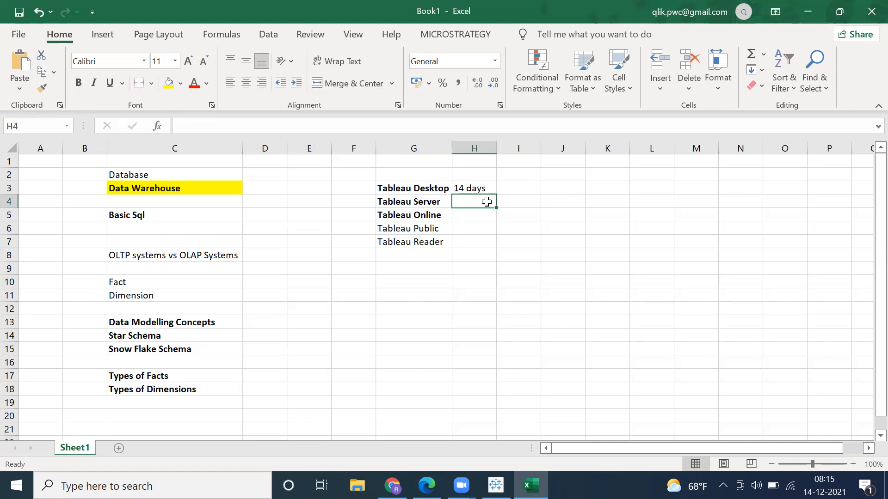
left_click(466, 212)
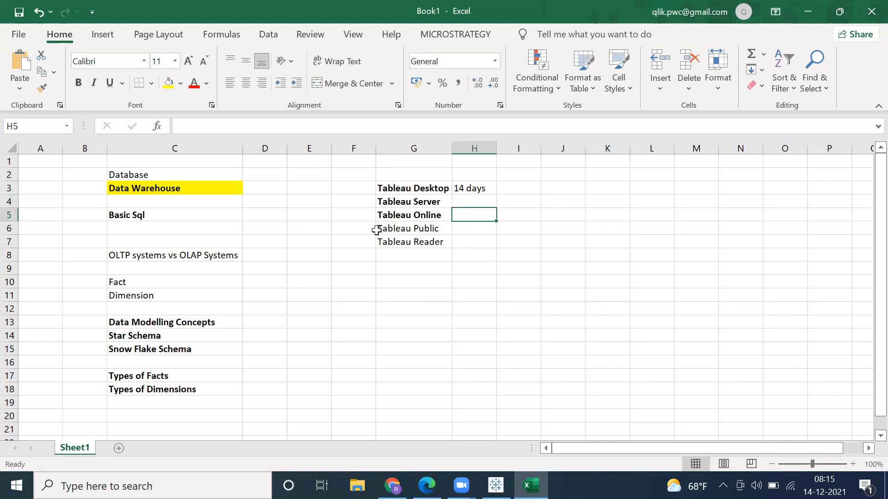
left_click(403, 216)
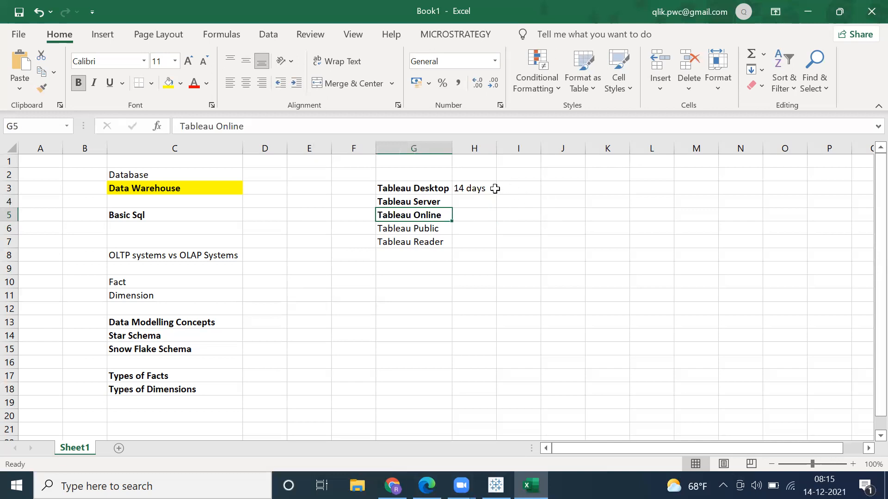
Step: Enter "Student License" in cell J3
left_click(563, 188)
type("Stud")
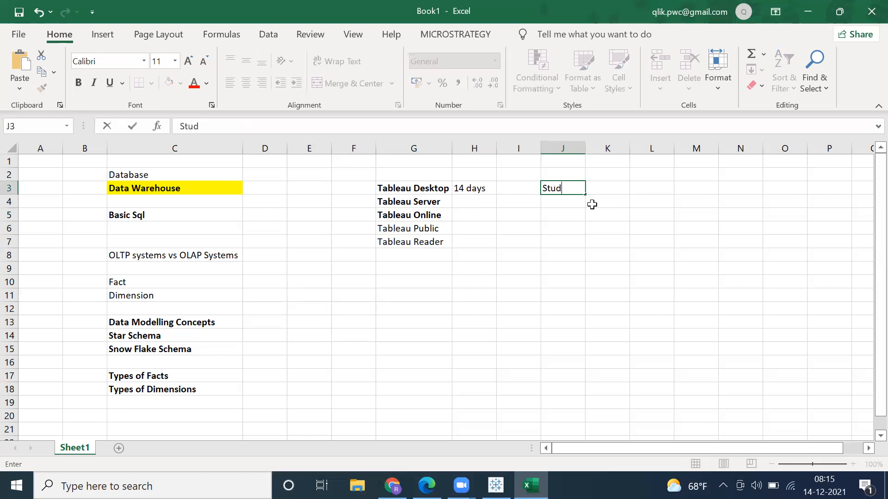
type("ent License")
key("Return")
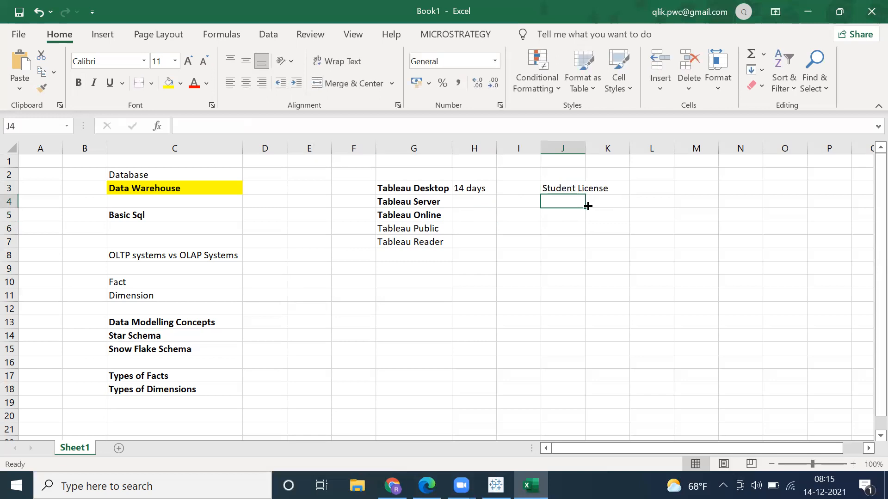
Step: Enter "1 Year" in cell J4, below Student License
key("Up")
left_click(563, 205)
type("1 Year")
key("Return")
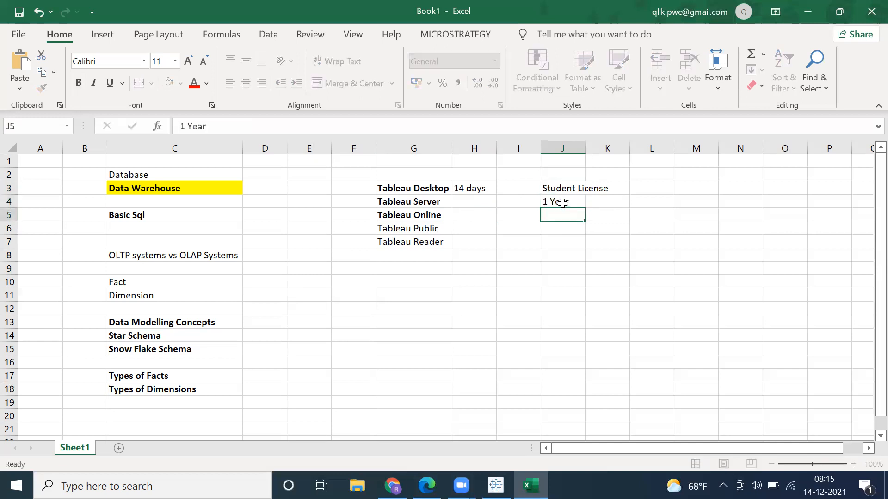
left_click(562, 204)
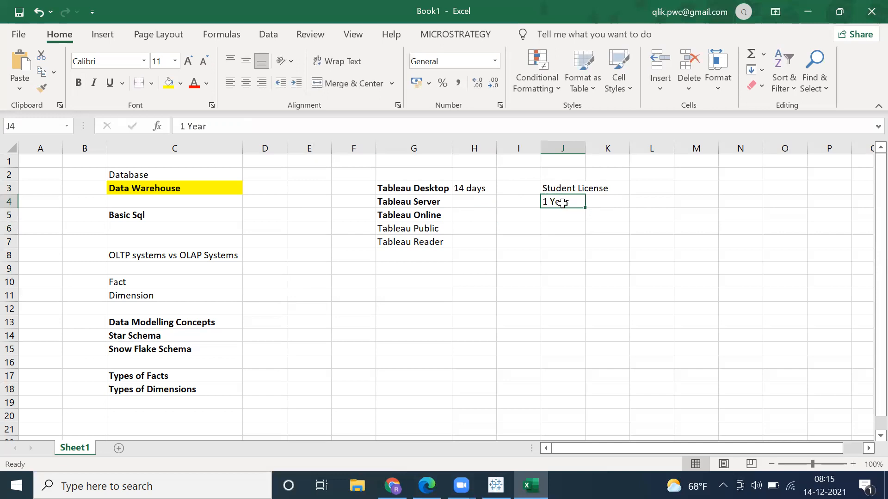
left_click(406, 192)
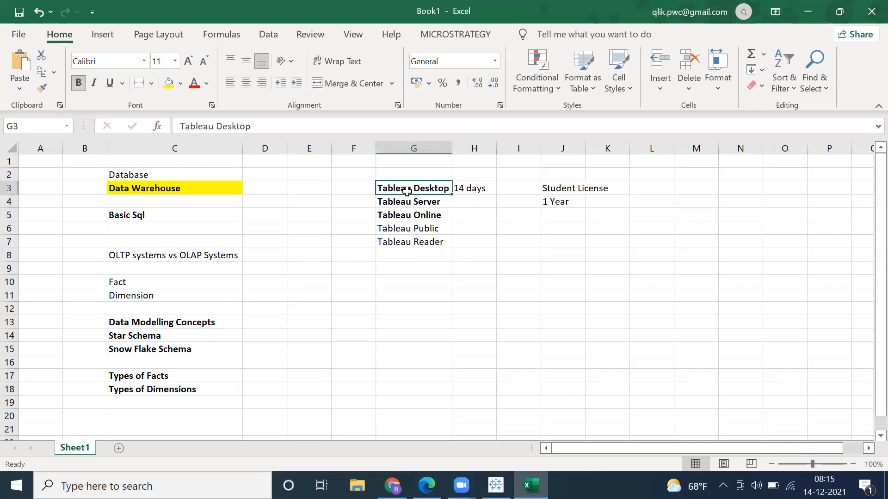
left_click(471, 189)
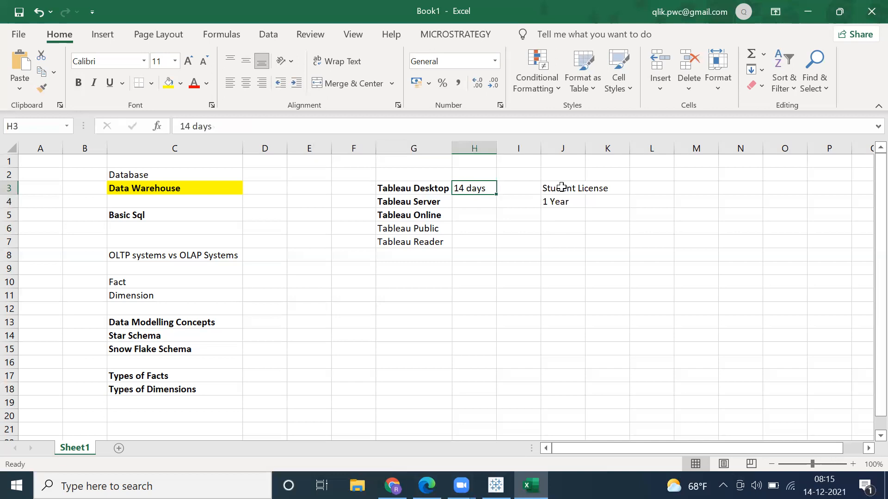
left_click(561, 186)
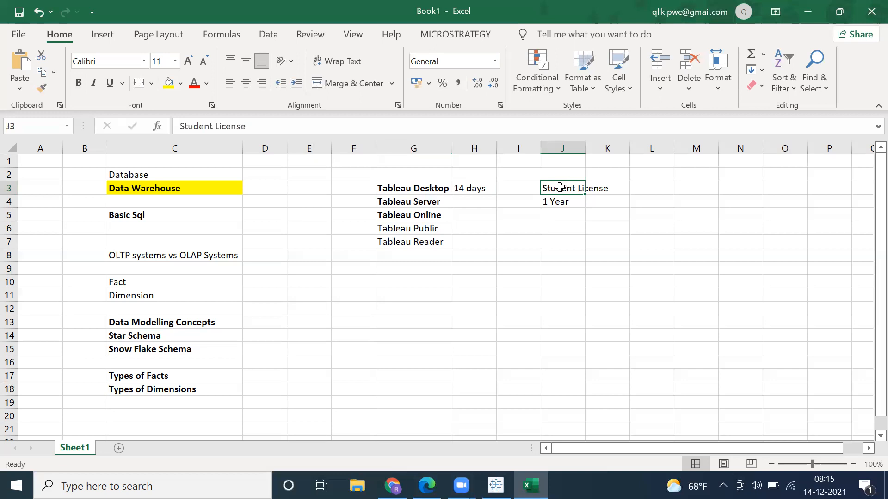
left_click(555, 200)
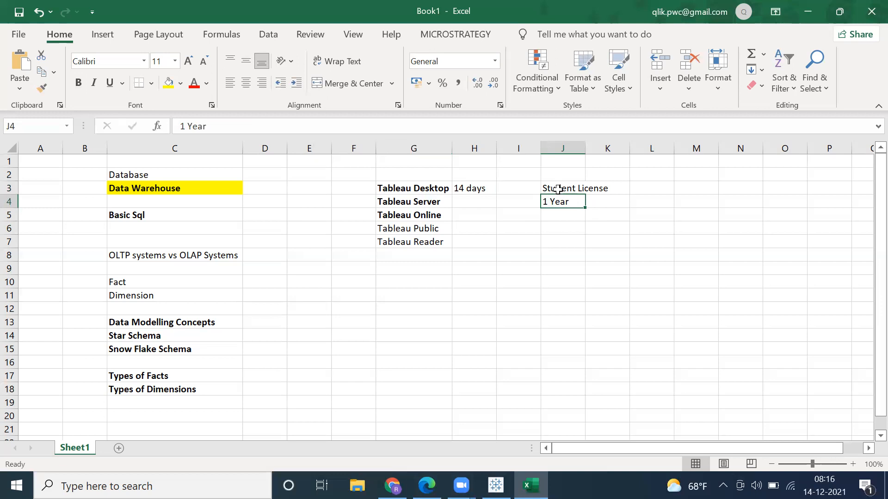
Step: Autofit the width of column J to the Student License text
left_click(557, 189)
double_click(586, 148)
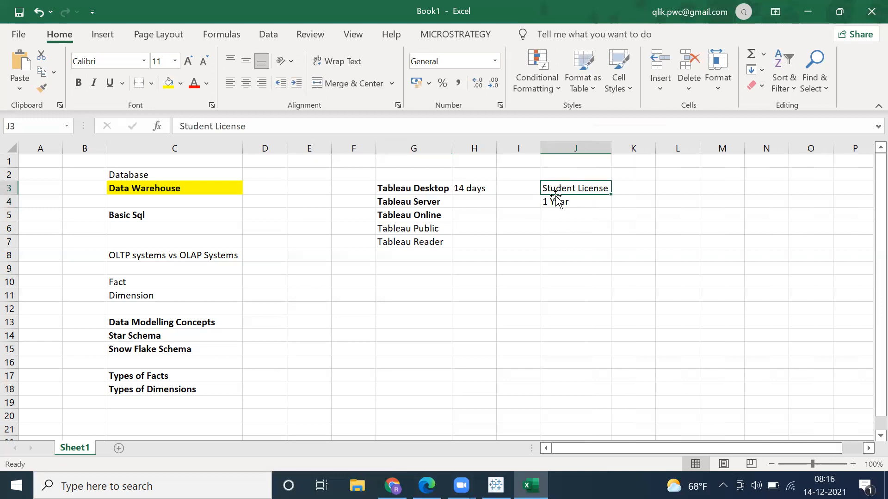
left_click(554, 203)
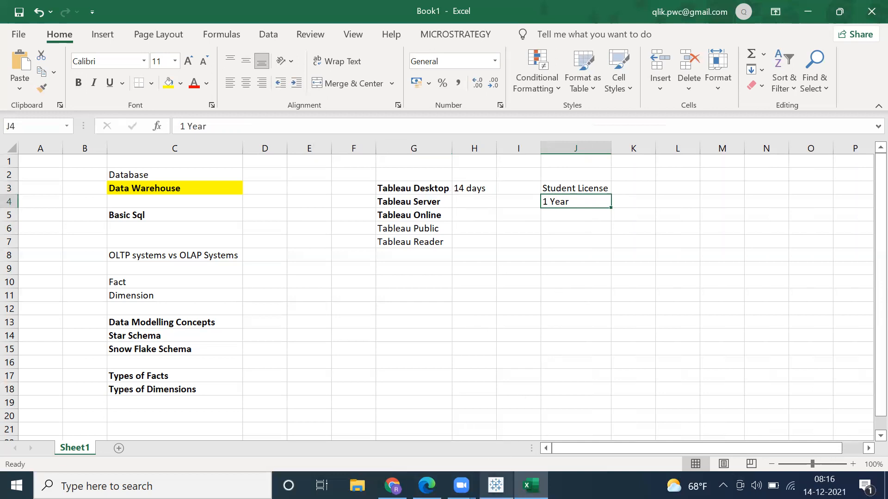
Step: Switch to Tableau and examine the dimension and measure fields of the Orders (Sample - Superstore) data source
left_click(495, 485)
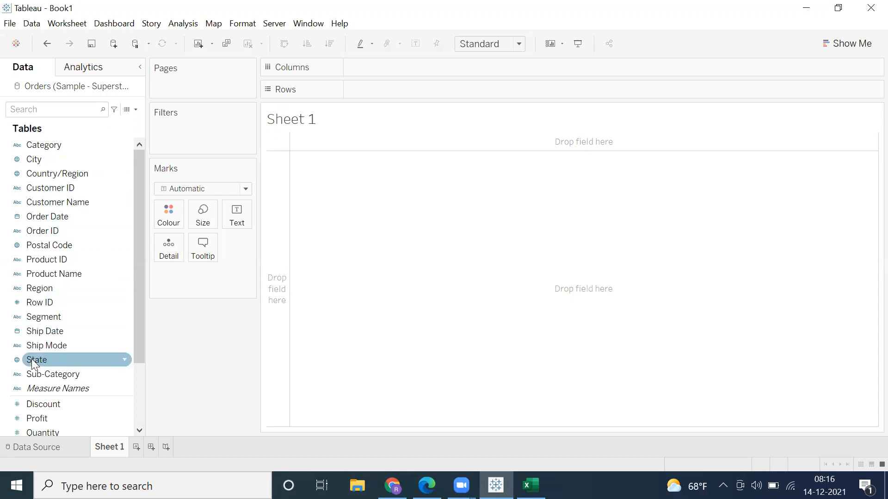
scroll(33, 372, "down", 3)
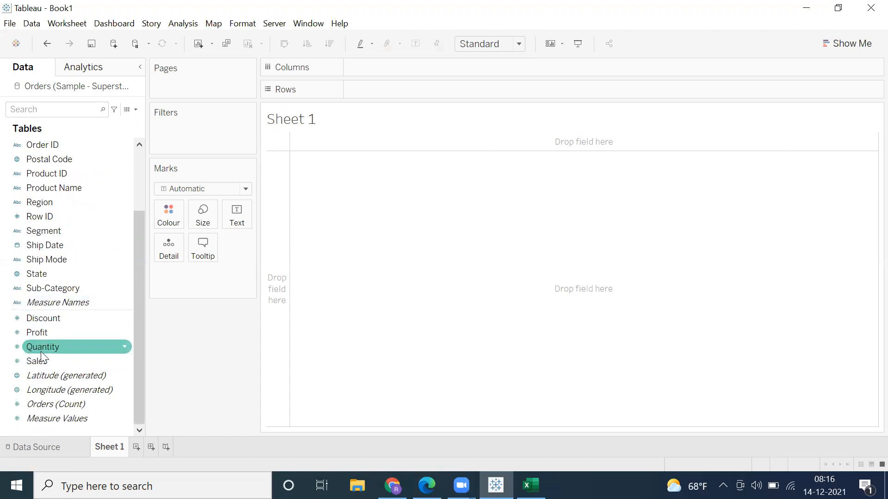
scroll(32, 172, "up", 2)
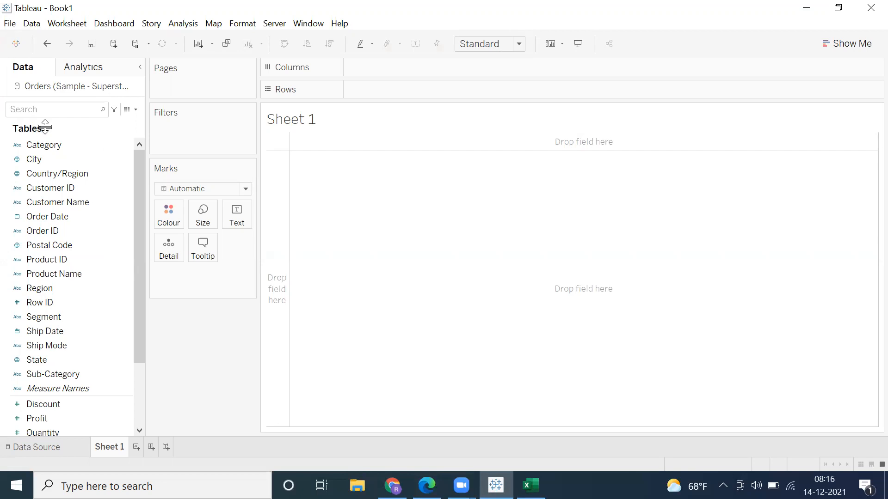
left_click(37, 404)
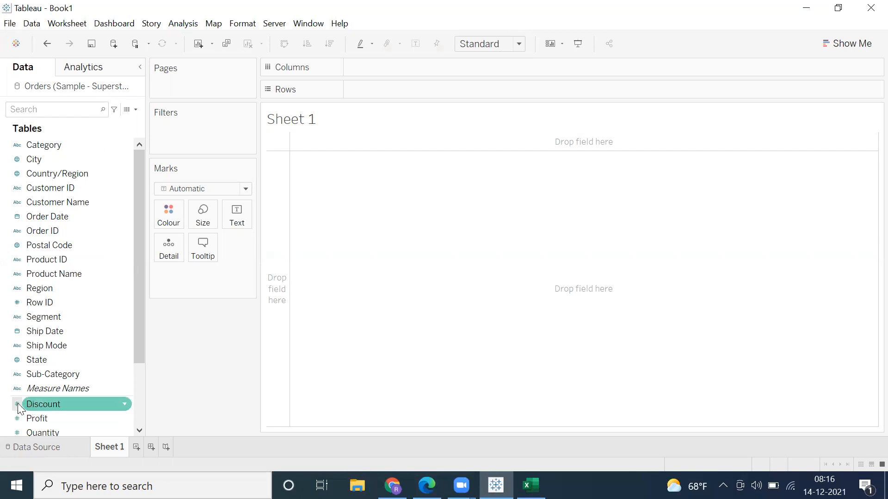
left_click_drag(134, 259, 141, 211)
left_click(55, 245)
left_click(13, 129)
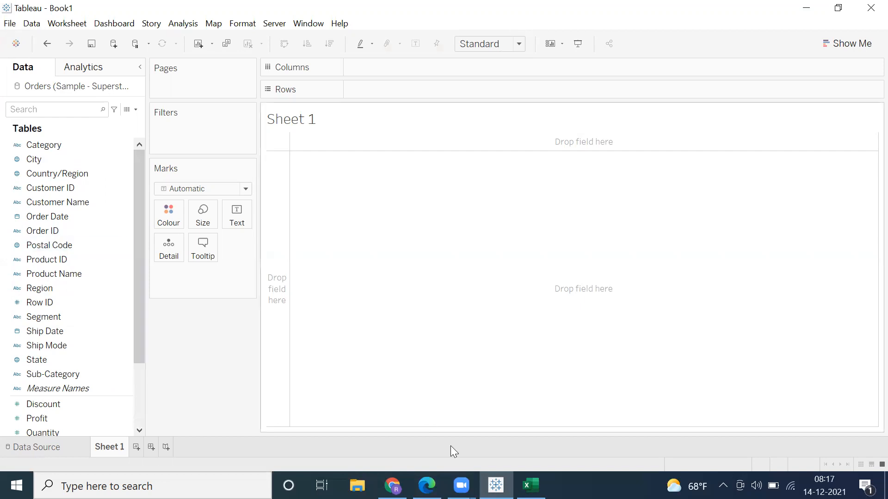
Step: Switch back to Excel and select the empty cell D10 beside the Fact entry
left_click(530, 485)
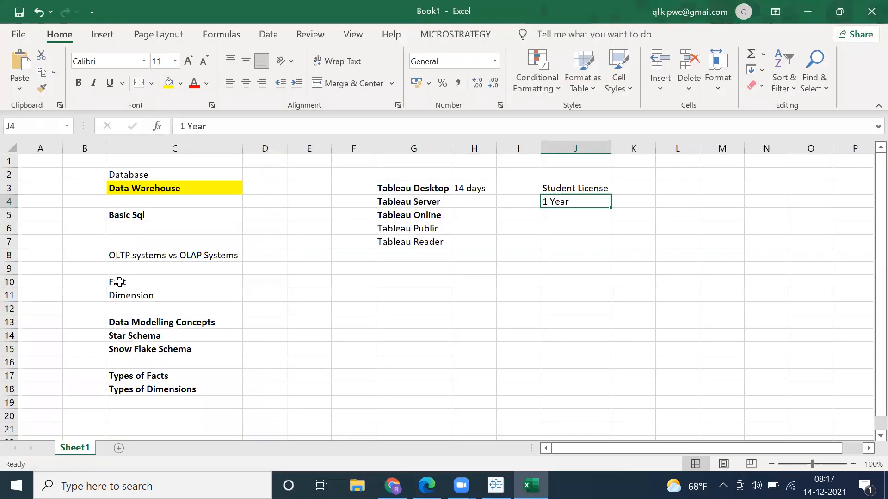
left_click(119, 282)
left_click(120, 295)
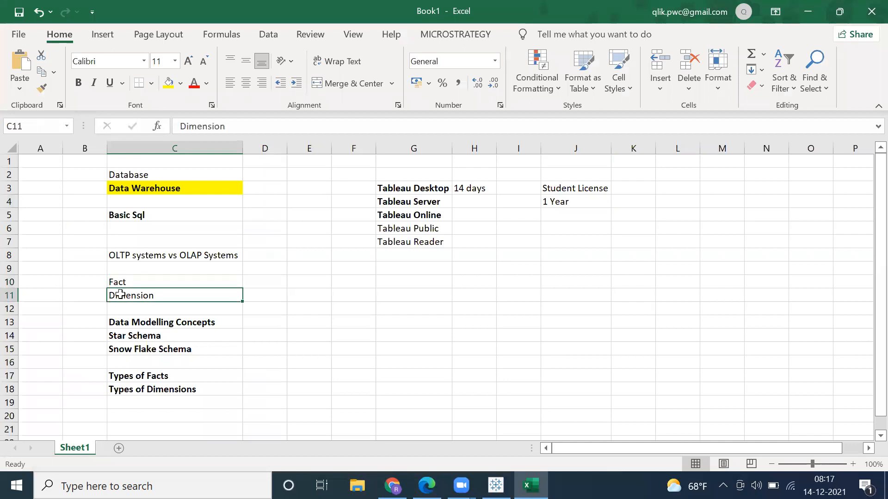
left_click(129, 283)
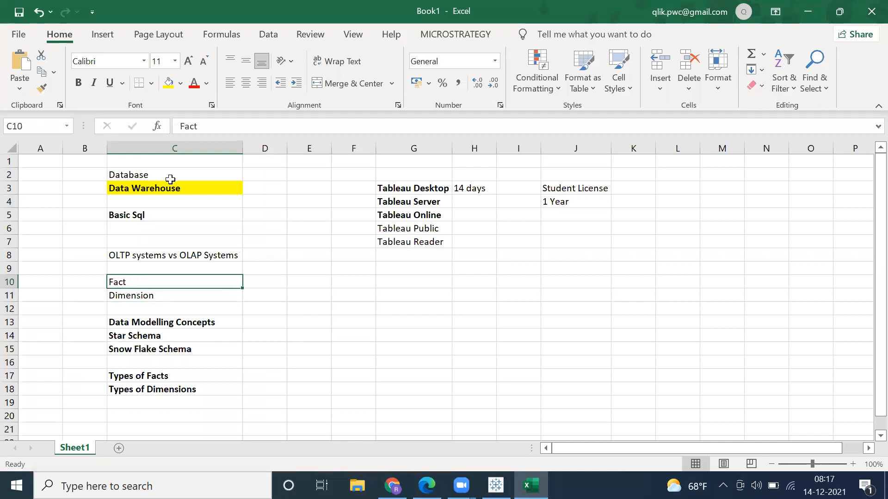
left_click(266, 281)
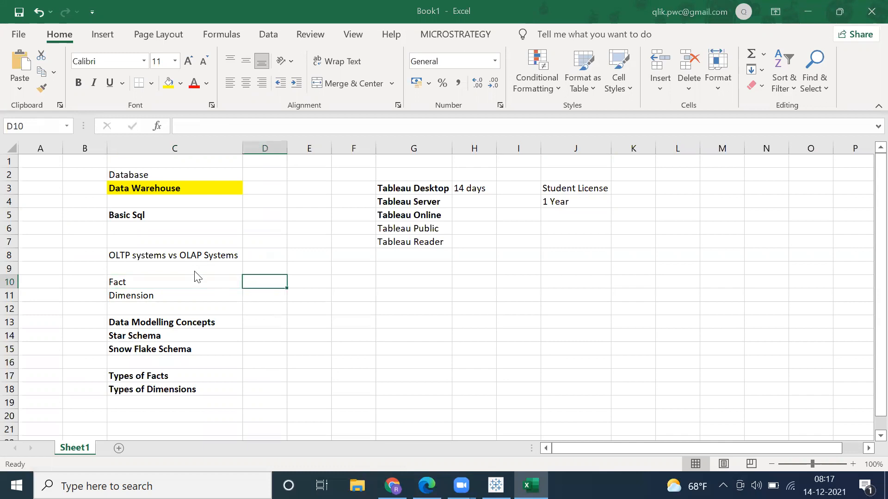
Step: Switch to Tableau and build a text table of Sales by Region on Sheet 1, with Region on rows
key("alt+Tab")
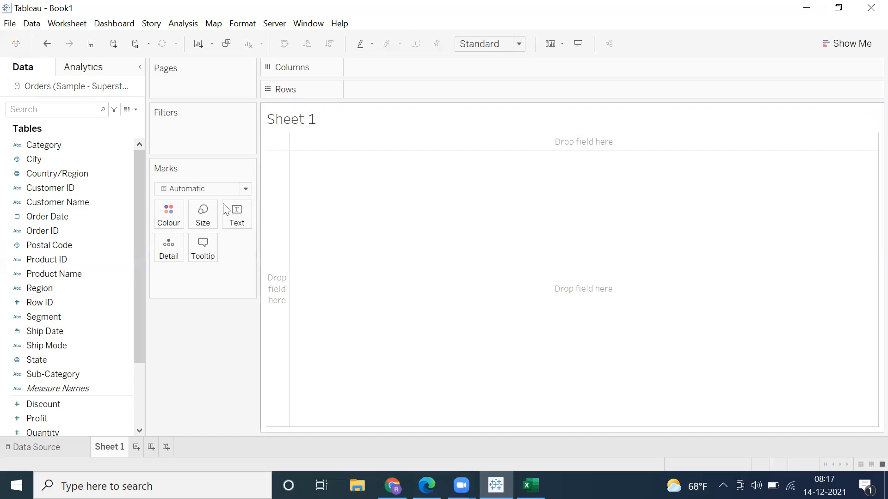
left_click(17, 164)
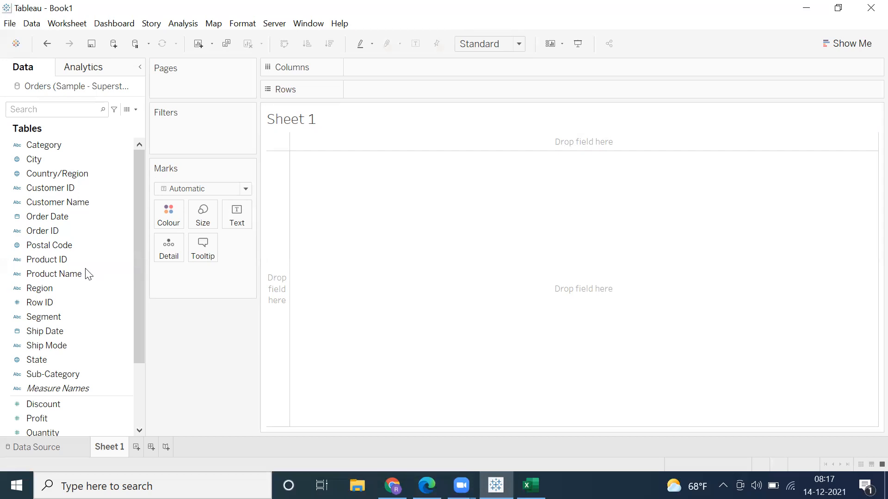
left_click(45, 294)
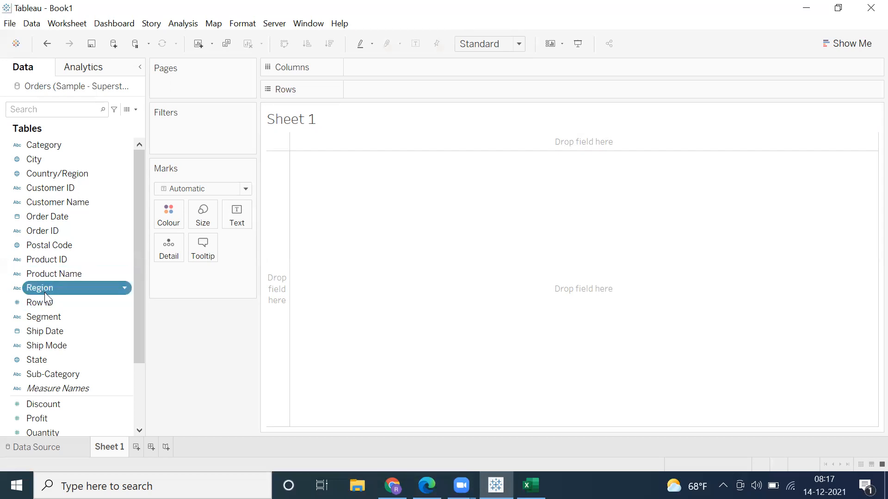
double_click(44, 291)
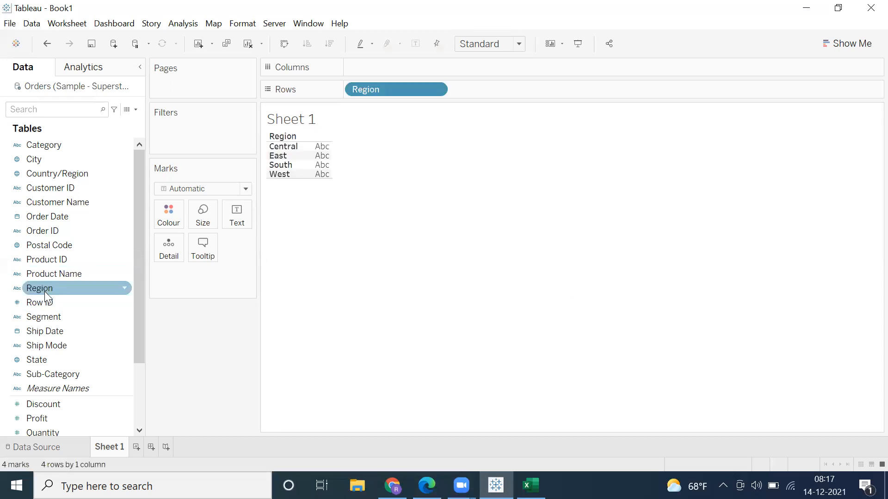
scroll(44, 390, "down", 2)
left_click(39, 363)
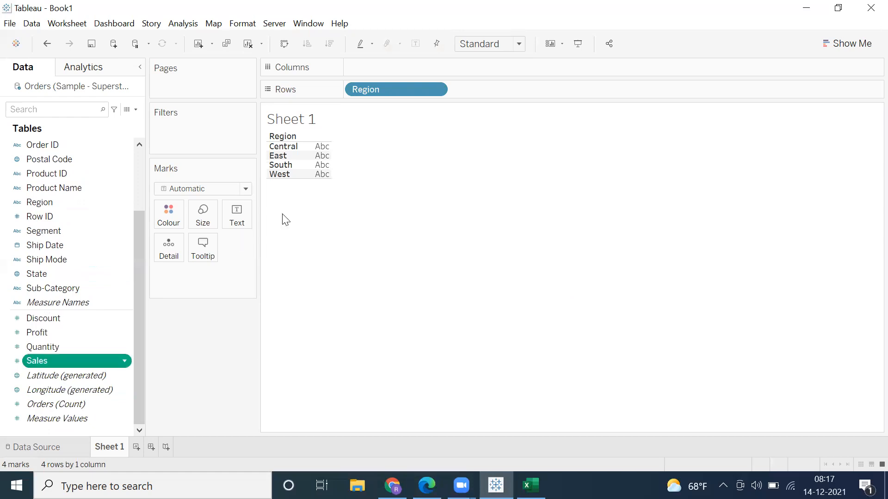
left_click_drag(315, 190, 314, 189)
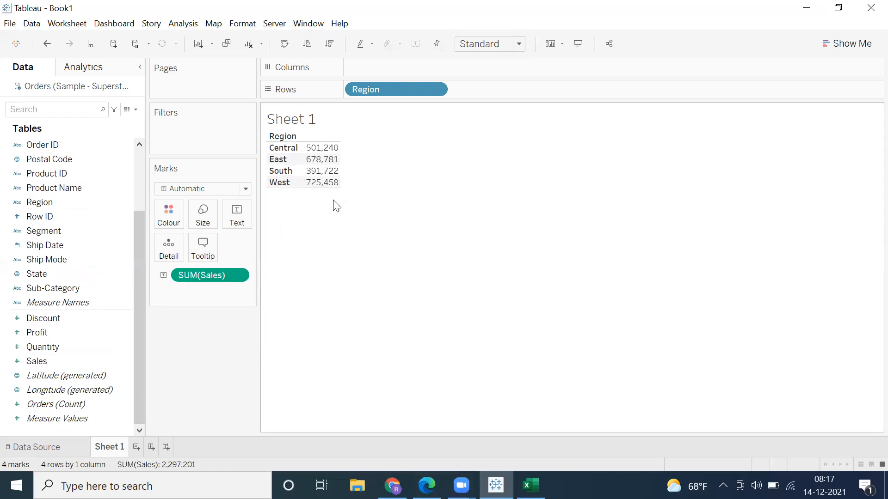
Step: Convert the Sales by Region table into a horizontal bars chart and swap its rows and columns
left_click(851, 44)
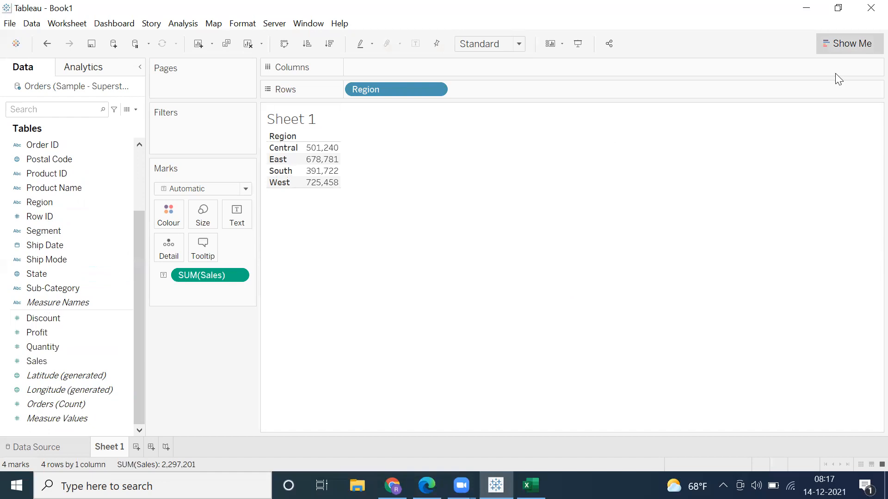
left_click(765, 149)
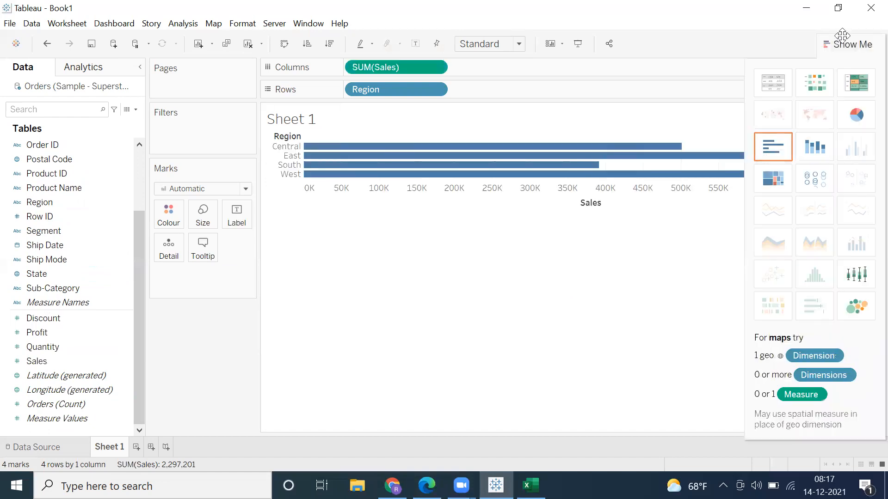
left_click(846, 42)
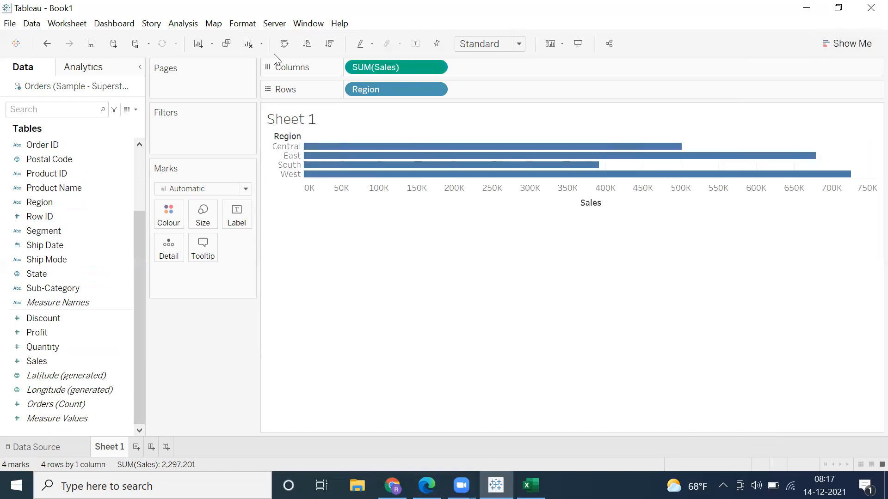
left_click(283, 46)
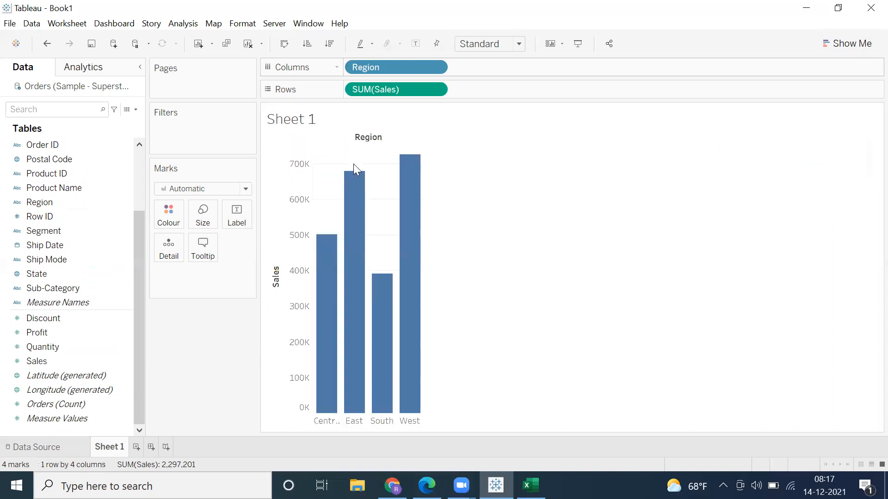
Step: Fit the Sales by Region chart to Entire View and colour the bars by Region
left_click(483, 46)
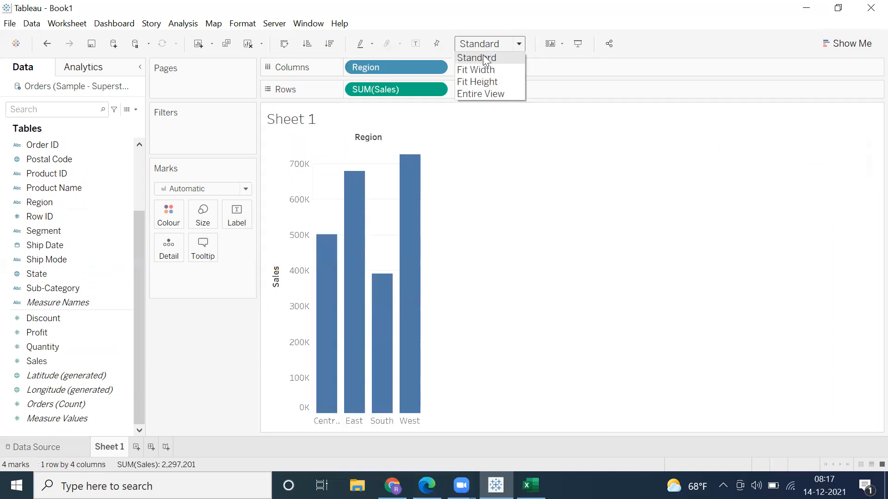
left_click(484, 98)
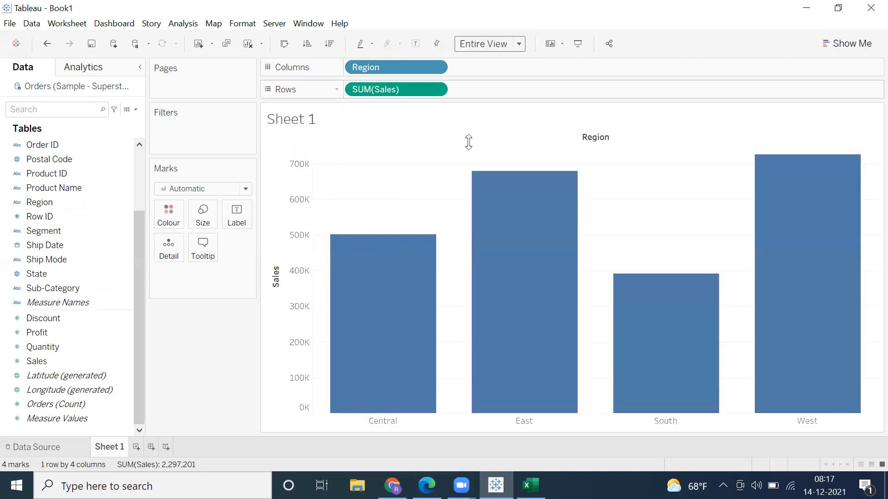
mouse_move(374, 373)
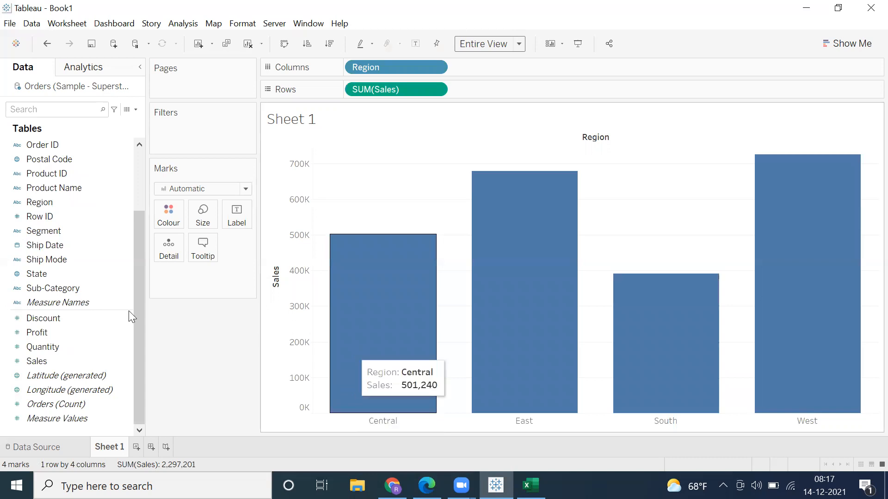
left_click(47, 207)
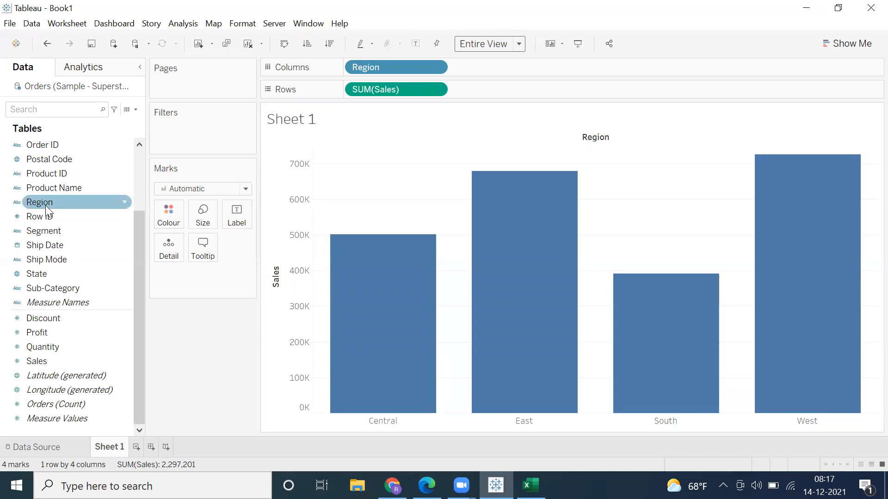
left_click_drag(48, 206, 168, 219)
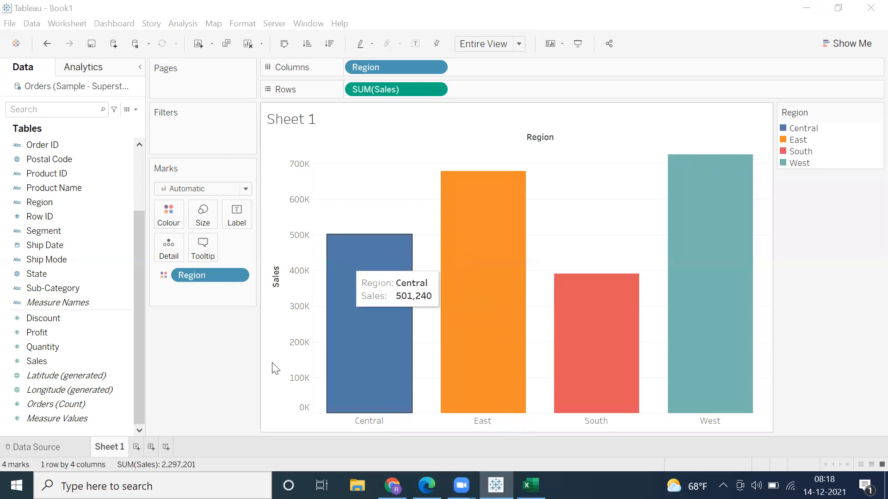
Step: Add a new worksheet and build a text table of Profit by Sub-Category, with Sub-Category on rows
left_click(136, 447)
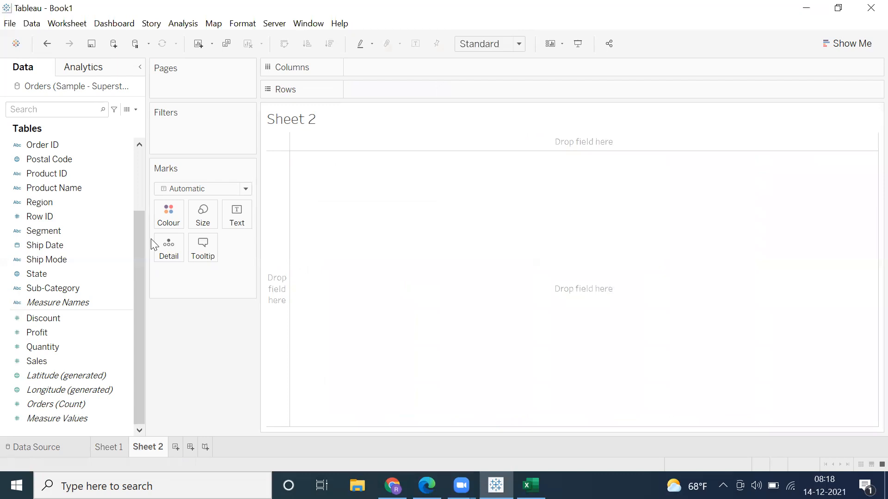
left_click(35, 289)
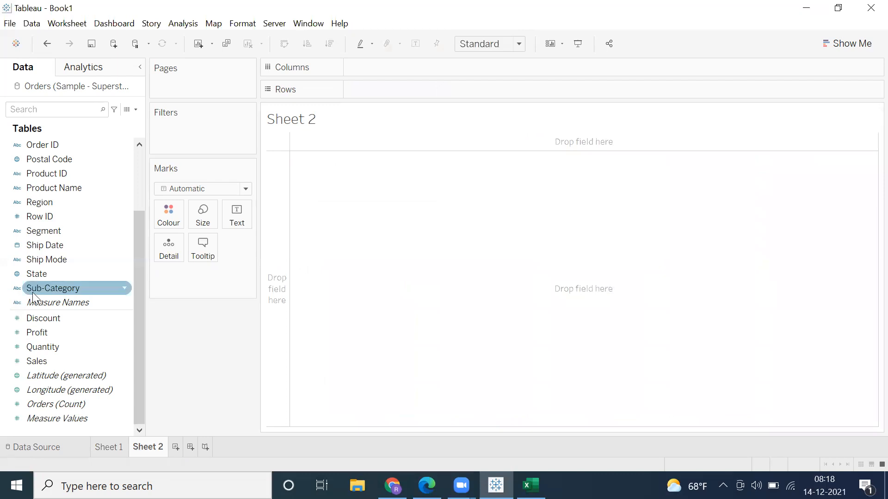
left_click(45, 362)
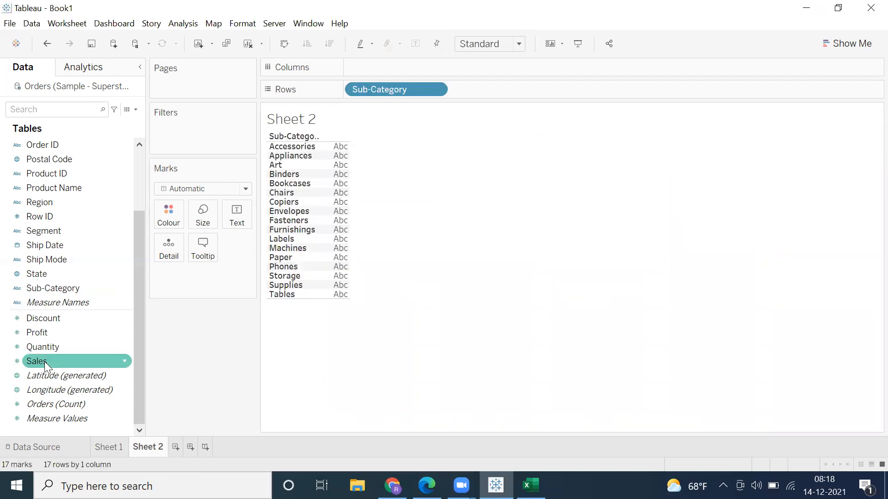
left_click(41, 348)
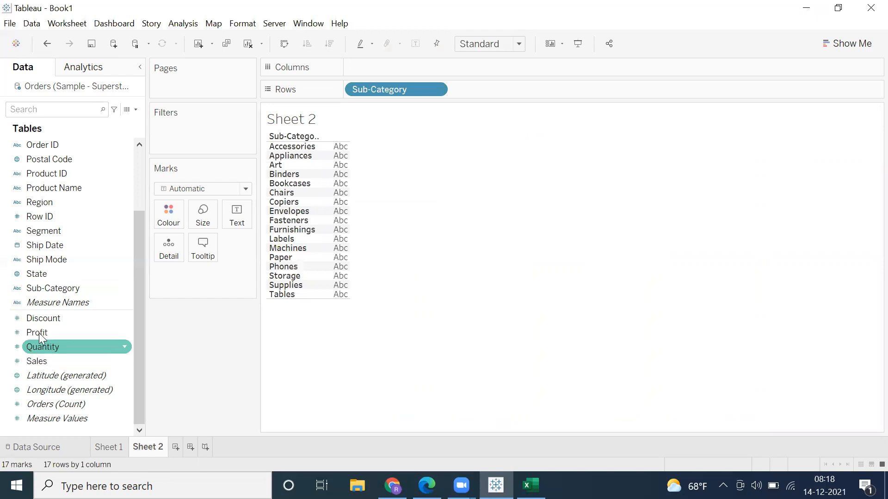
left_click(38, 333)
left_click_drag(65, 334, 370, 252)
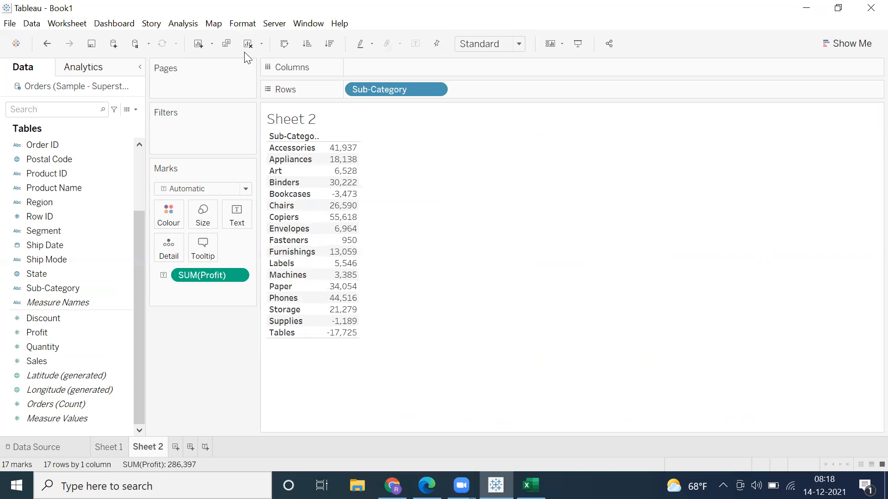
Step: Turn off the workbook default animations and close the animation settings
left_click(242, 23)
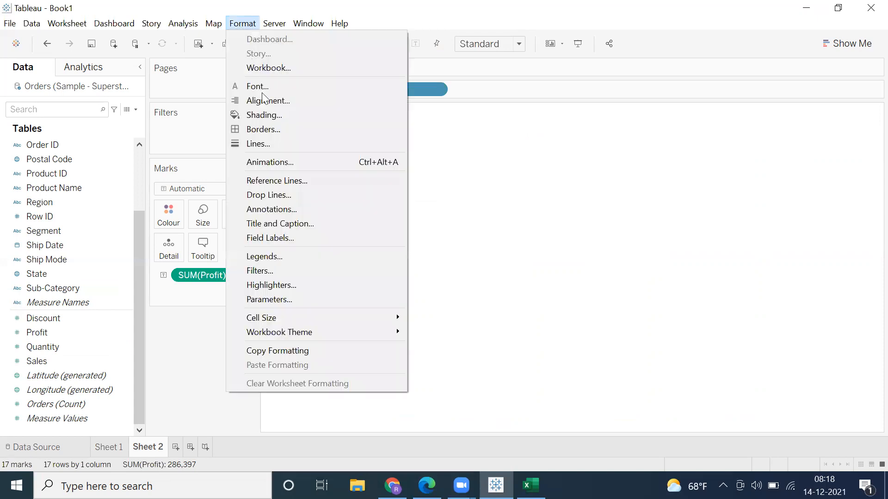
left_click(266, 161)
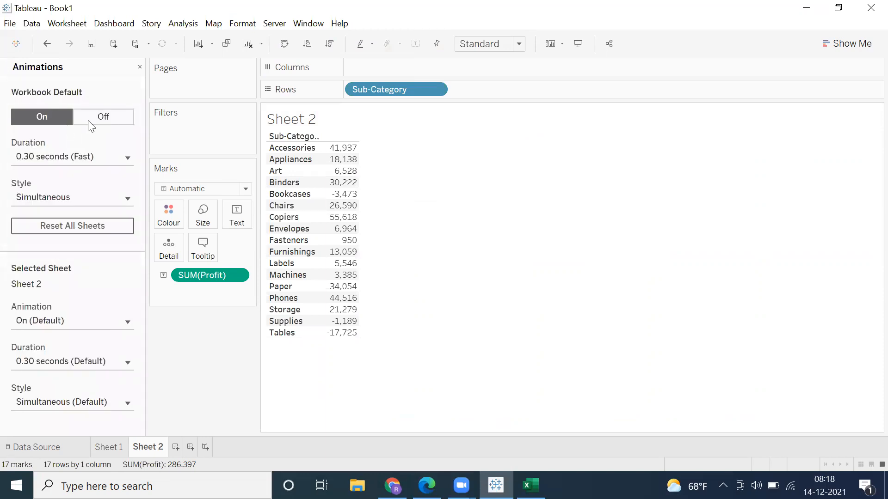
left_click(90, 121)
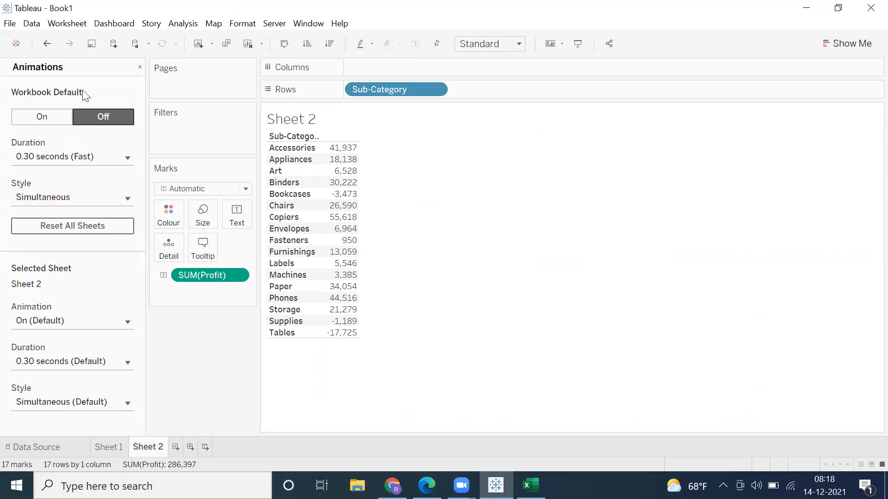
left_click(139, 67)
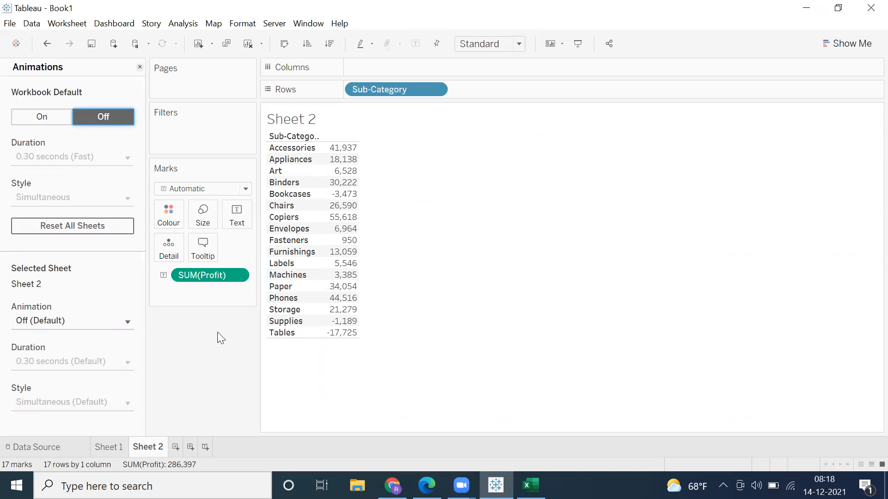
Step: Review the Sales by Region chart on Sheet 1, return to Sheet 2 and examine the negative profits of the sub-categories
left_click(111, 447)
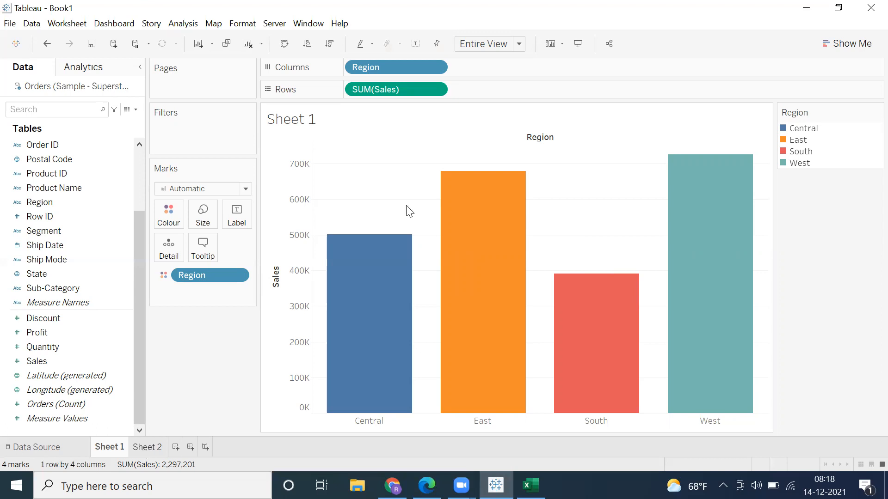
key("ctrl+Tab")
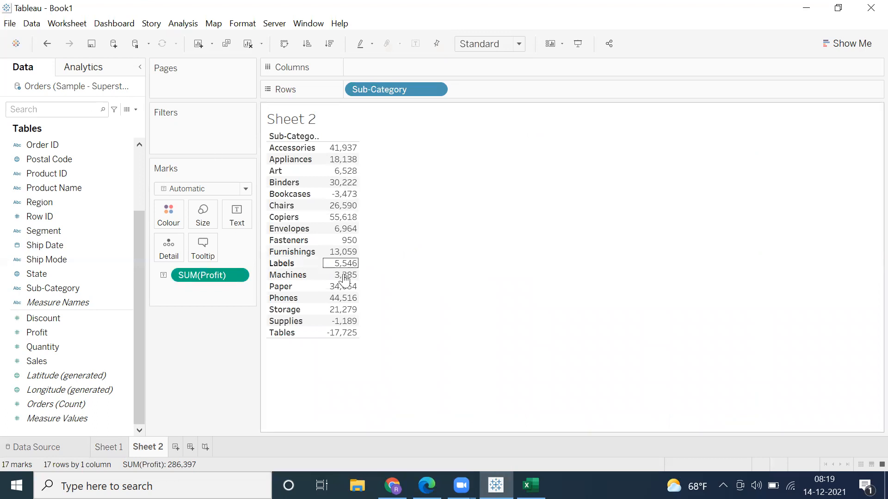
left_click(115, 206)
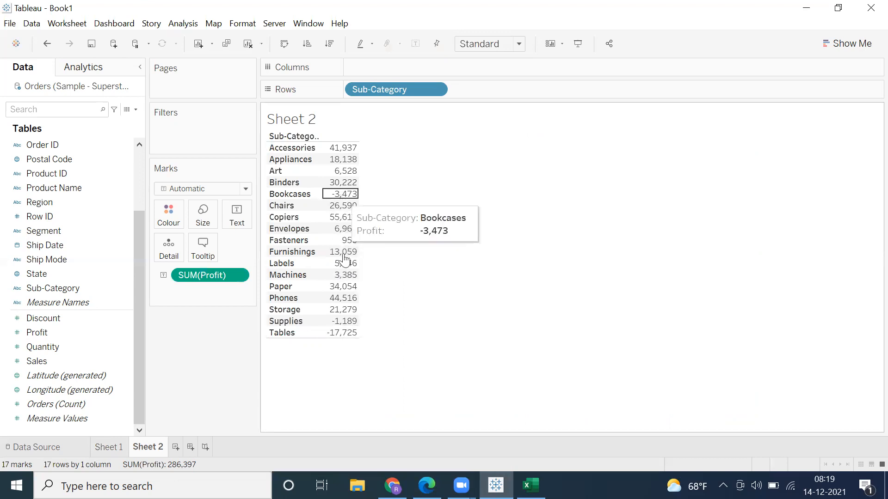
left_click(342, 195)
left_click(374, 295)
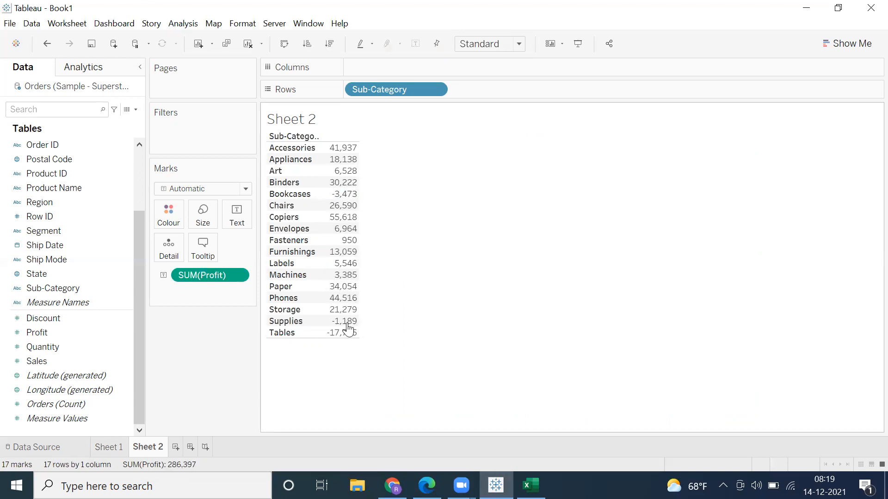
left_click(346, 323)
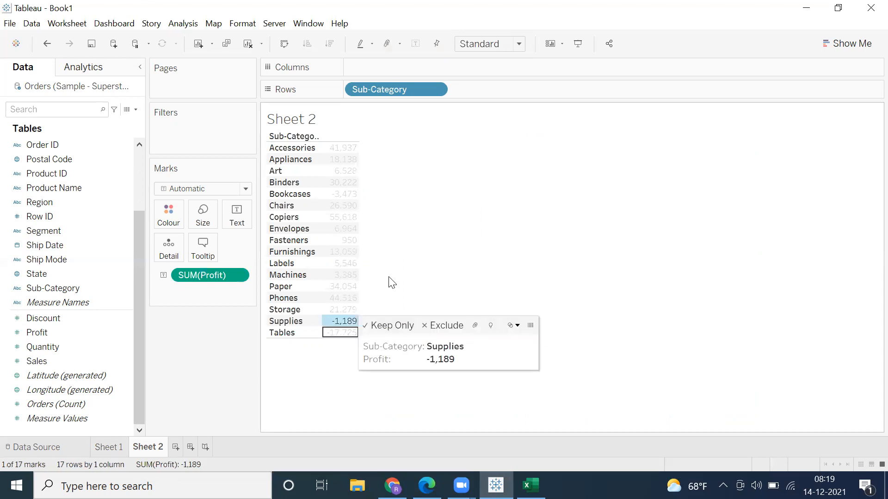
left_click(392, 283)
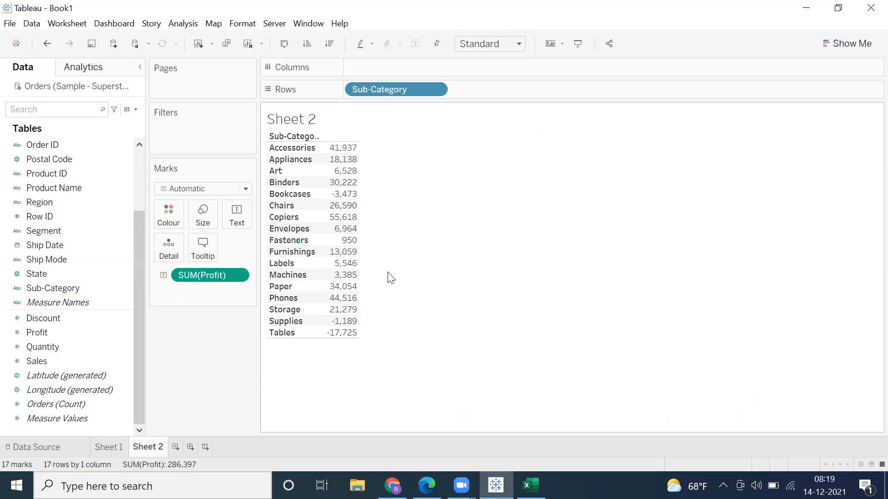
Step: Convert the Profit by Sub-Category table into a horizontal bars chart and swap its rows and columns
left_click(849, 44)
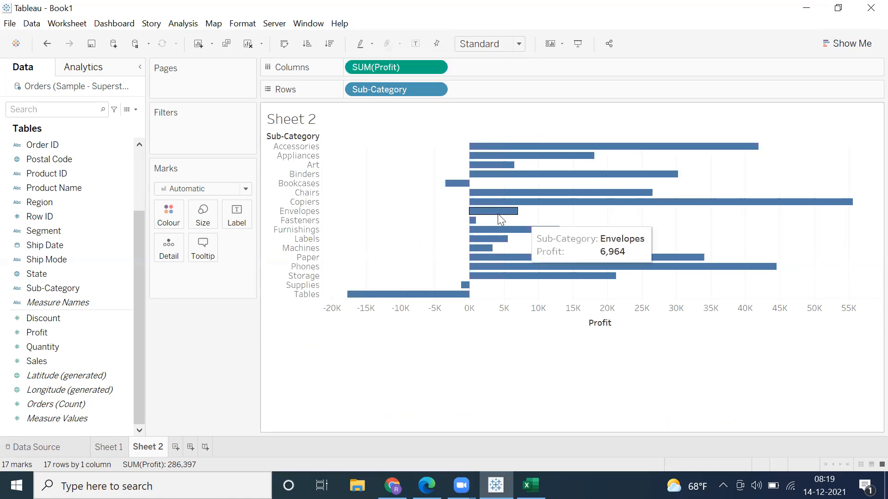
left_click(283, 45)
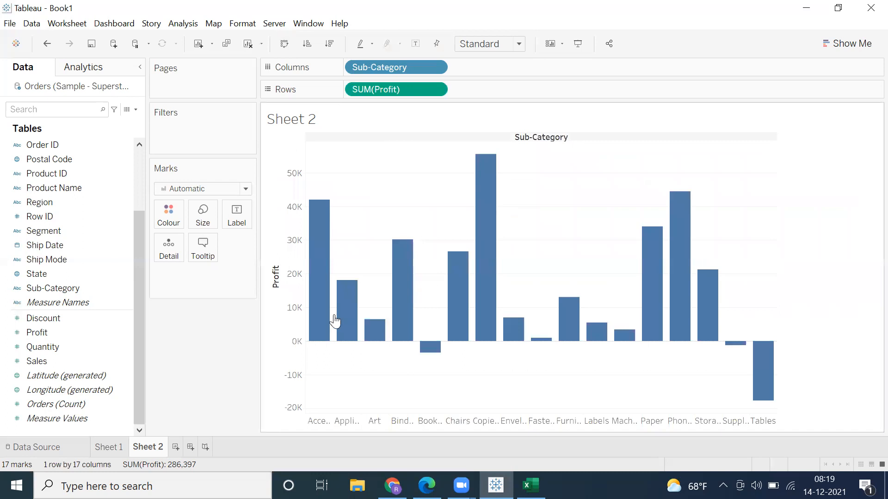
Step: Fit the Profit by Sub-Category chart to Entire View and label the bars with Profit
left_click(487, 46)
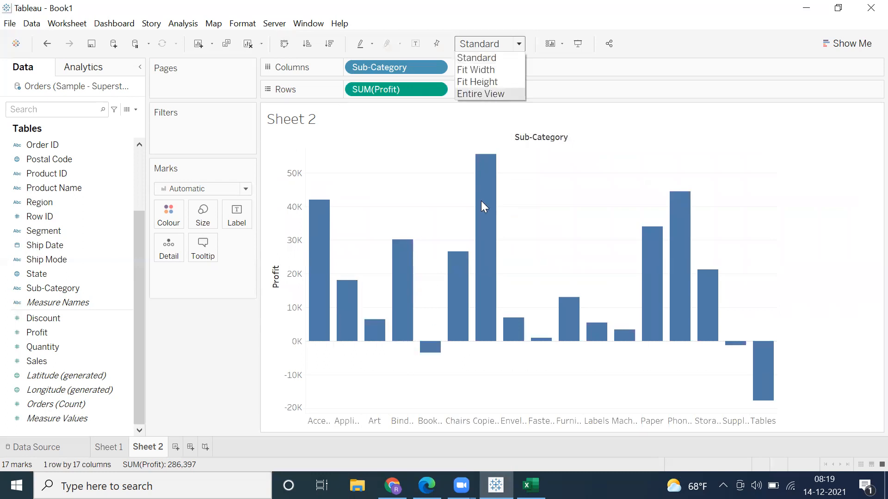
left_click(480, 94)
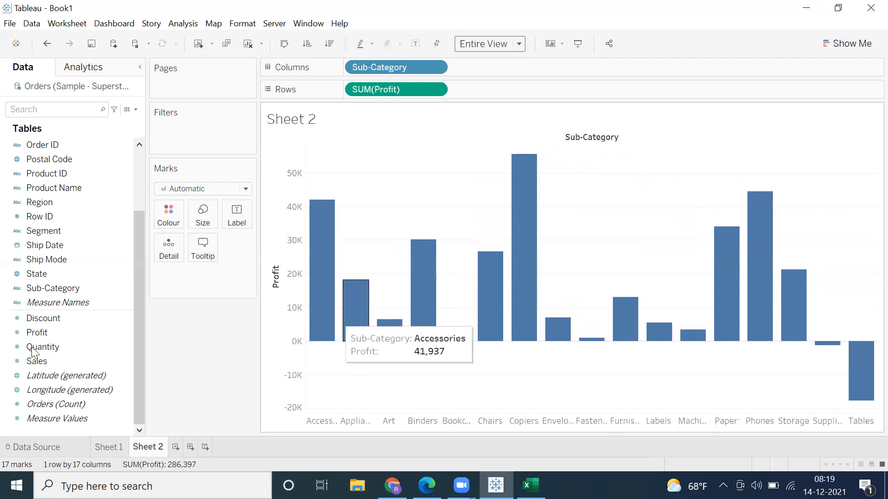
left_click_drag(36, 334, 234, 224)
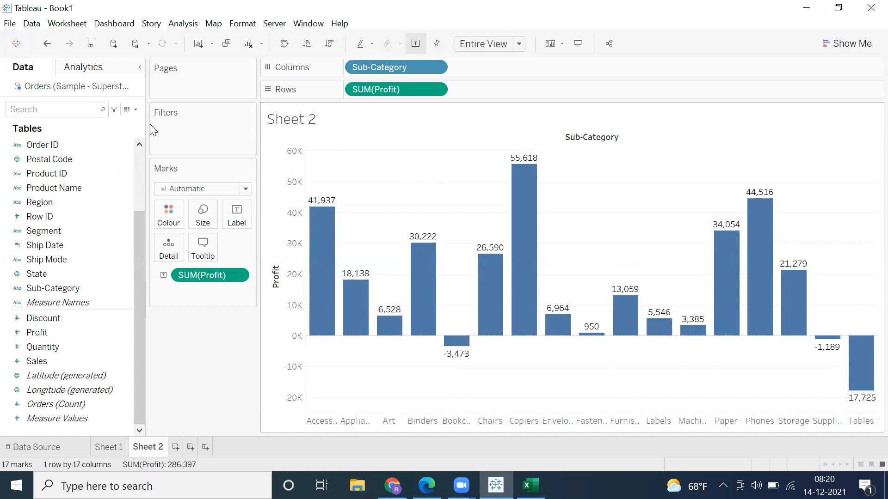
Step: Examine the different ways to start a calculated field, closing the empty calculation editor without entering anything
left_click(177, 192)
left_click(138, 157)
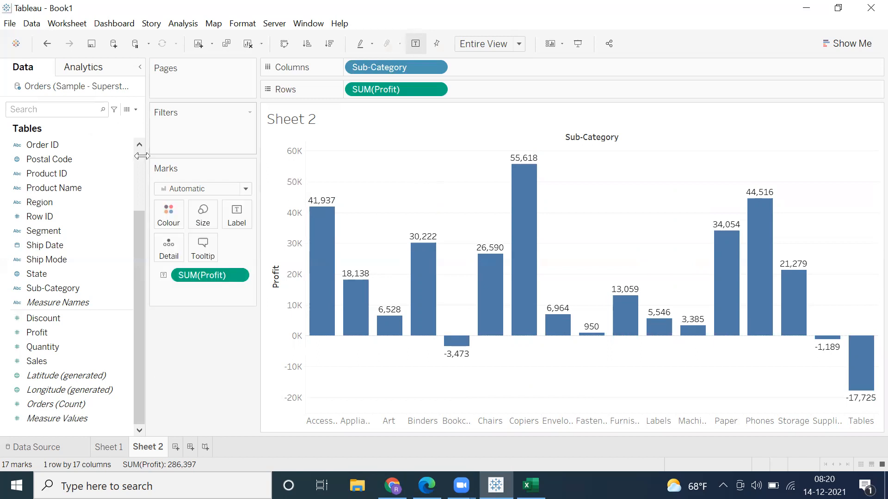
scroll(137, 154, "up", 2)
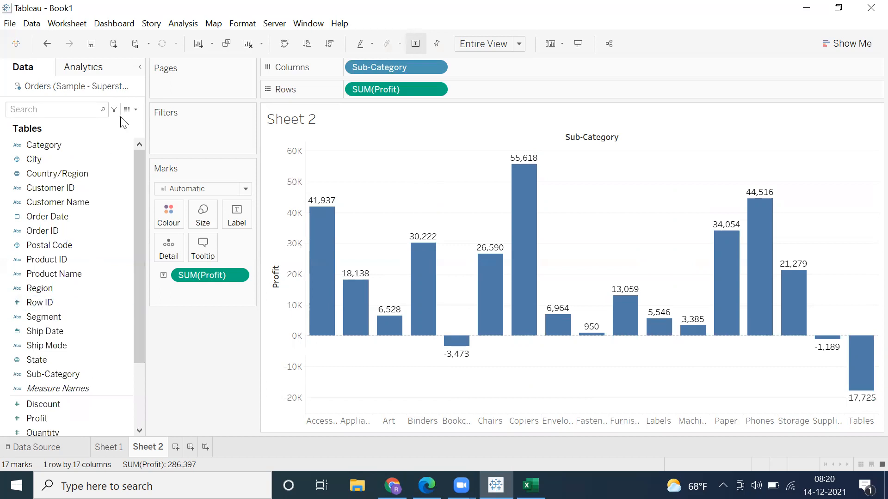
left_click(182, 23)
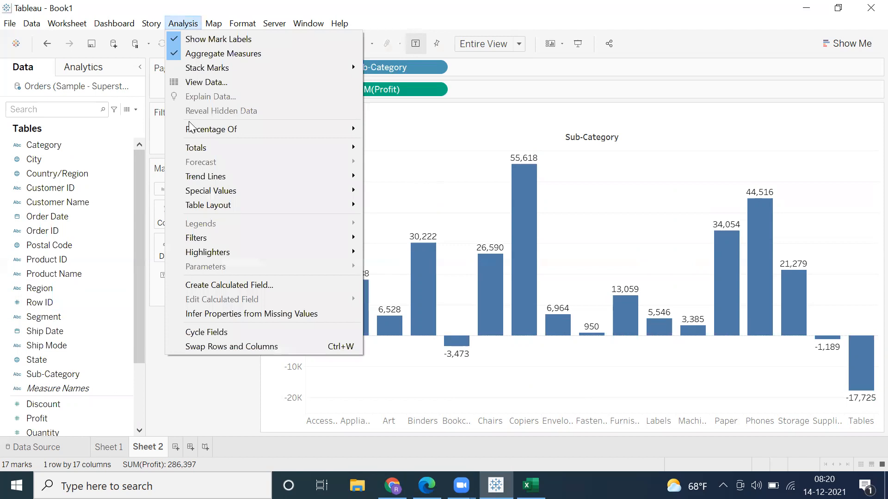
left_click(185, 286)
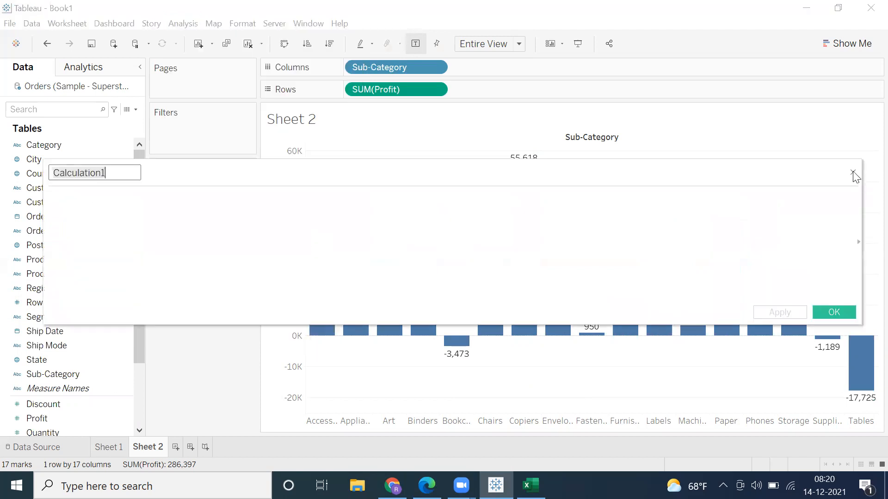
left_click(852, 173)
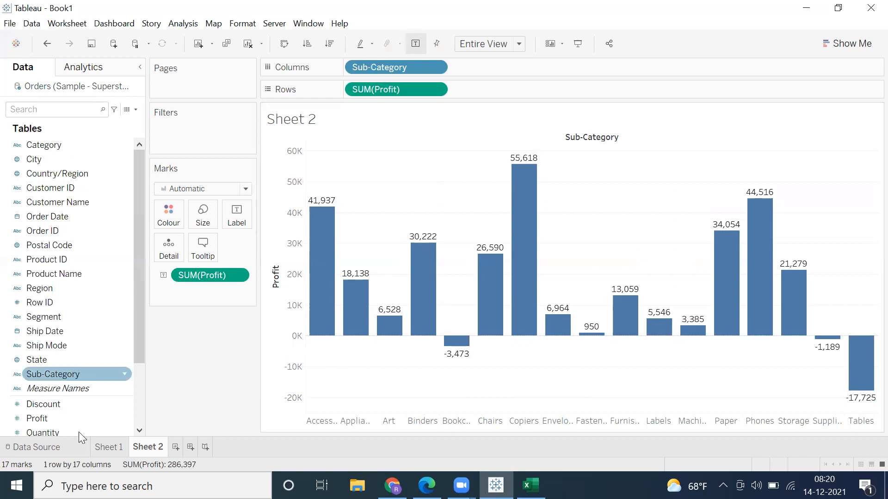
scroll(78, 431, "down", 2)
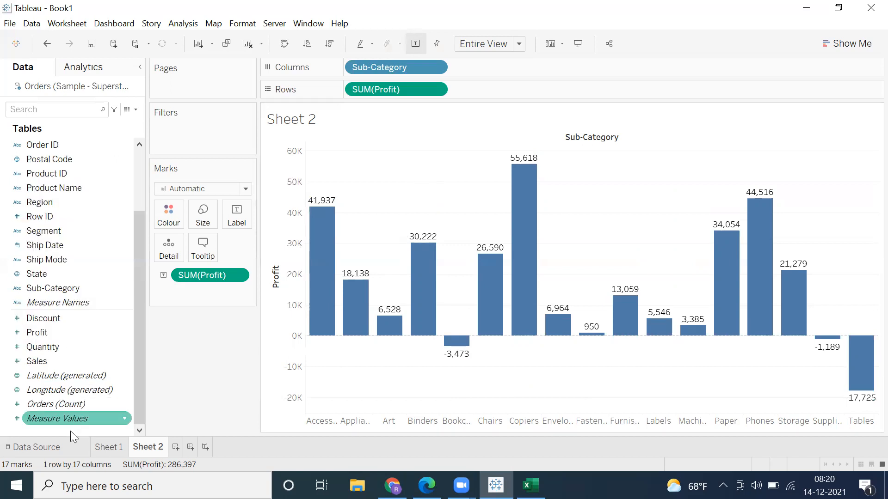
right_click(70, 430)
right_click(70, 431)
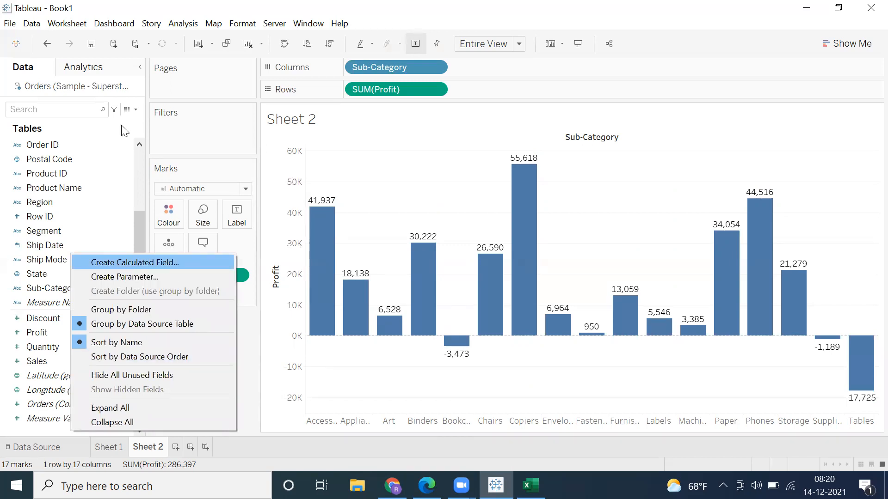
left_click(135, 111)
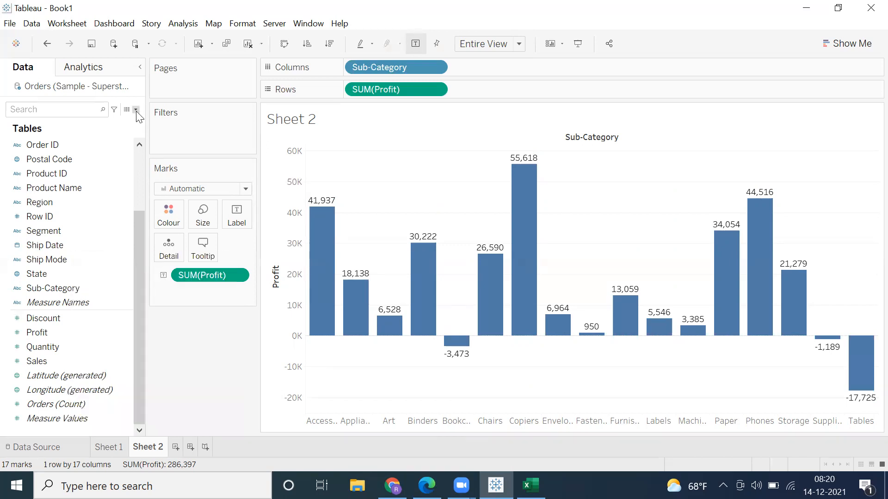
left_click(136, 111)
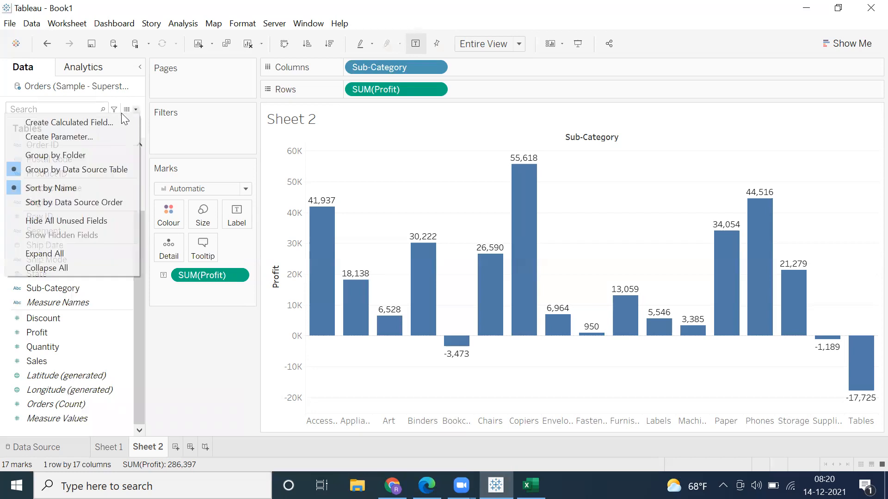
left_click(95, 122)
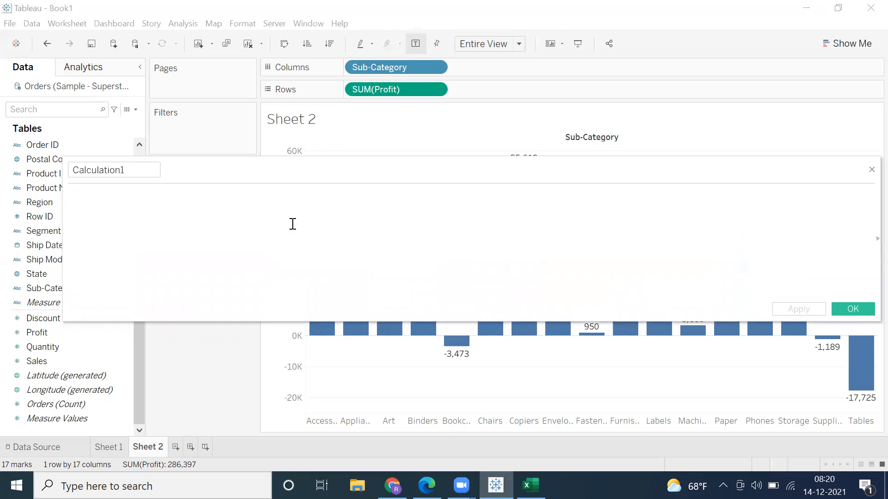
type("if")
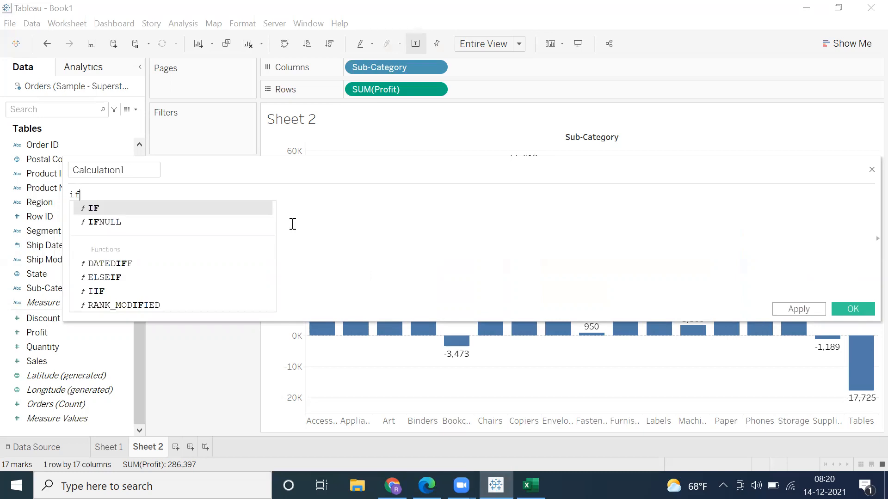
key("Return")
type("sum")
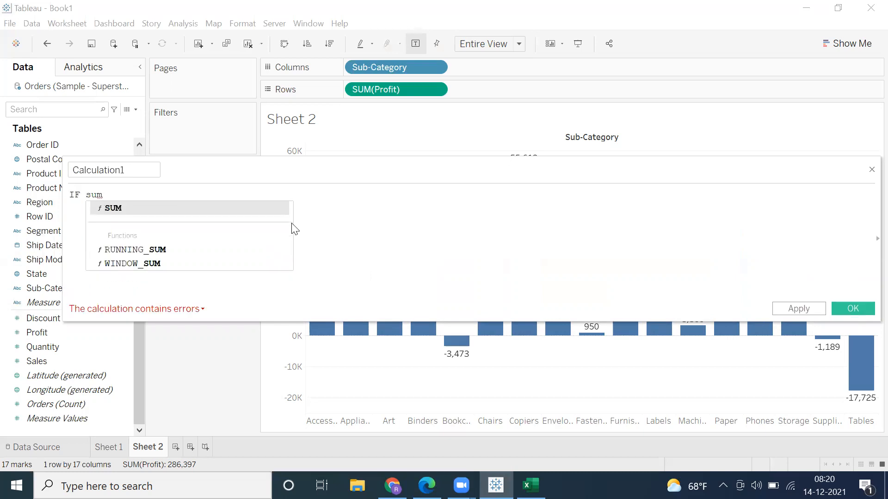
left_click(869, 171)
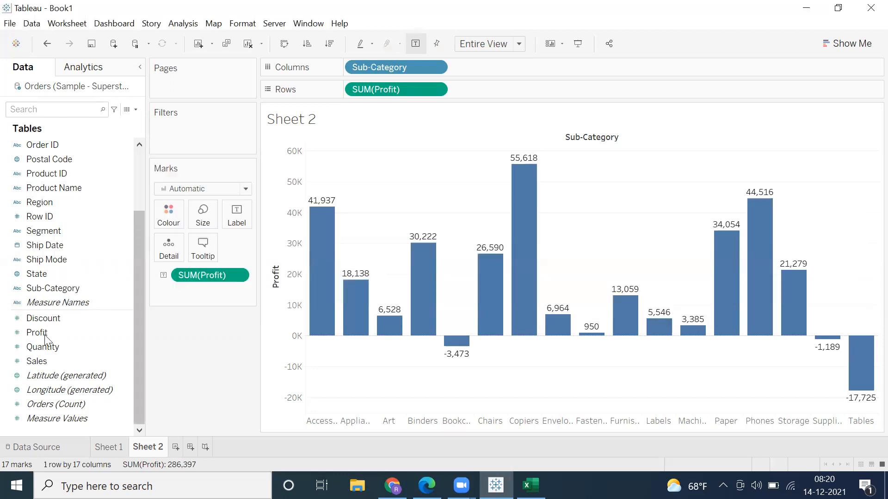
Step: Remove the Profit label from the bars and try bringing the Sales measure into the chart
left_click_drag(193, 276, 175, 353)
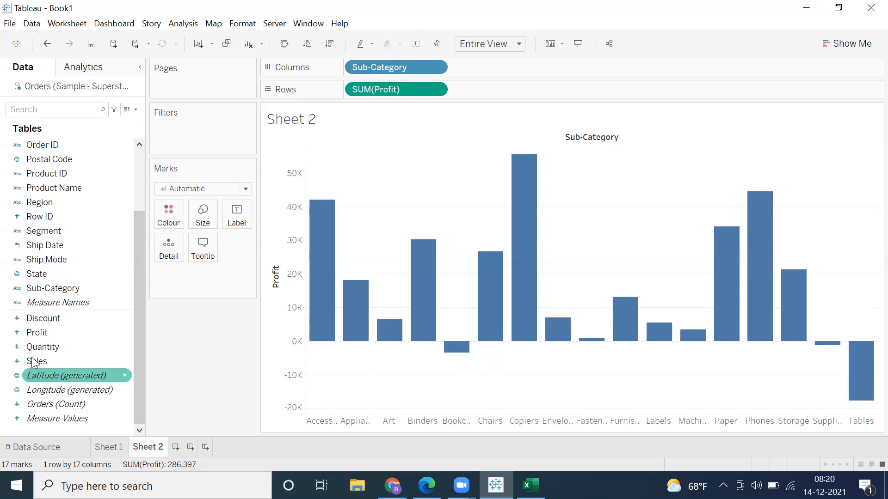
left_click_drag(35, 361, 463, 147)
left_click_drag(423, 189, 157, 349)
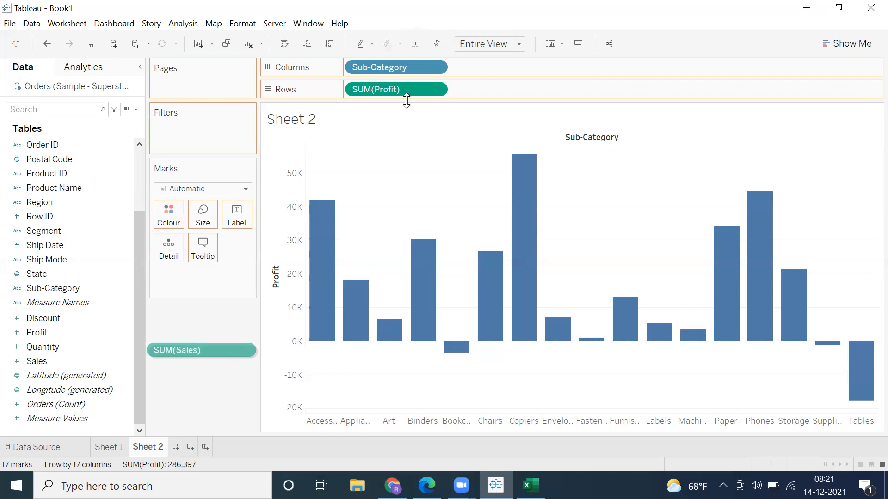
Step: Check the aggregation options of the Profit measure on the rows and undo the removal of the bar labels
left_click(436, 89)
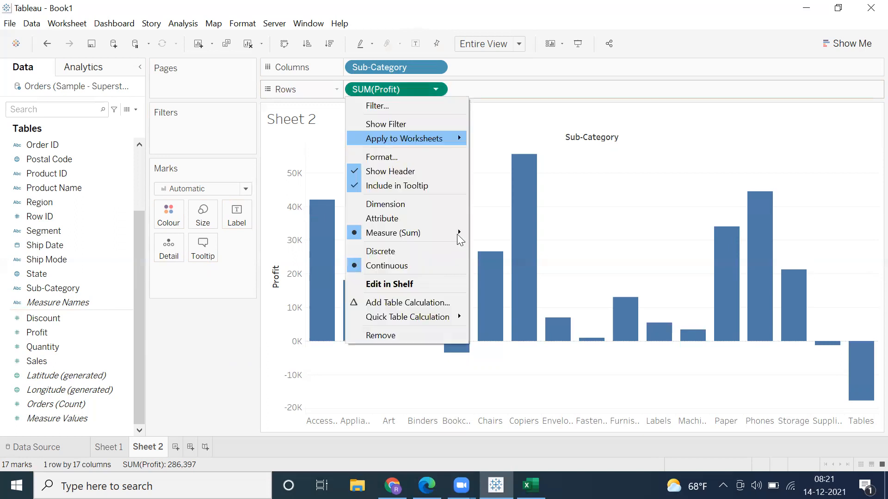
mouse_move(482, 246)
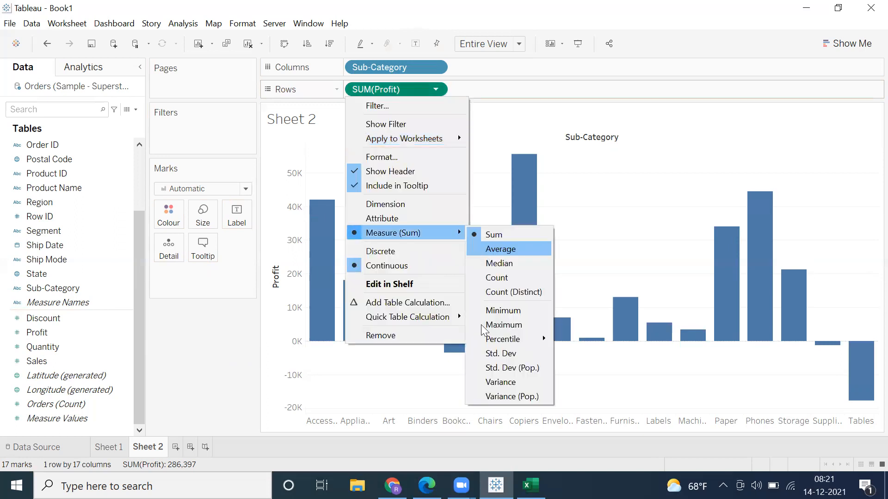
left_click(212, 344)
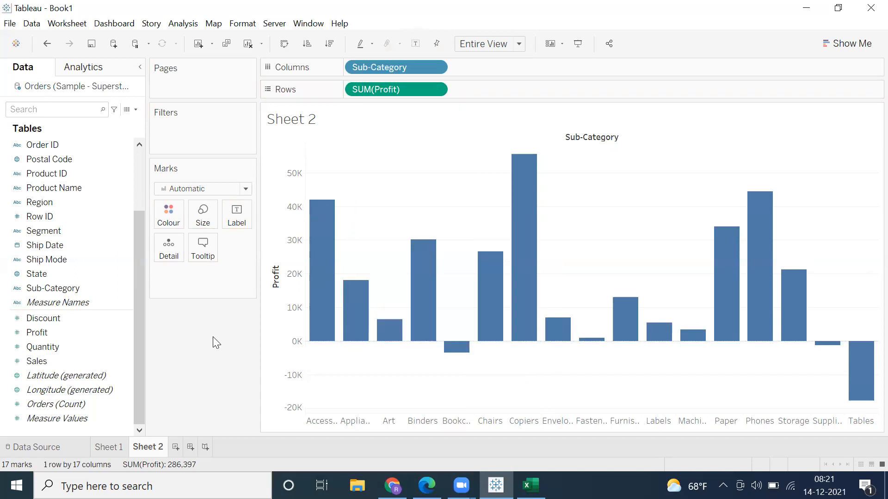
left_click(47, 43)
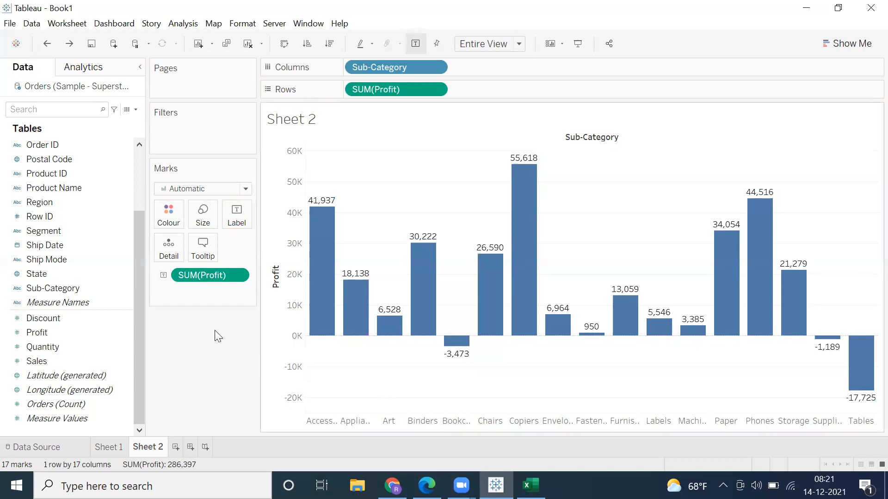
Step: Start a new calculated field and enter the condition IF SUM([Profit])>=0 THEN
left_click(136, 109)
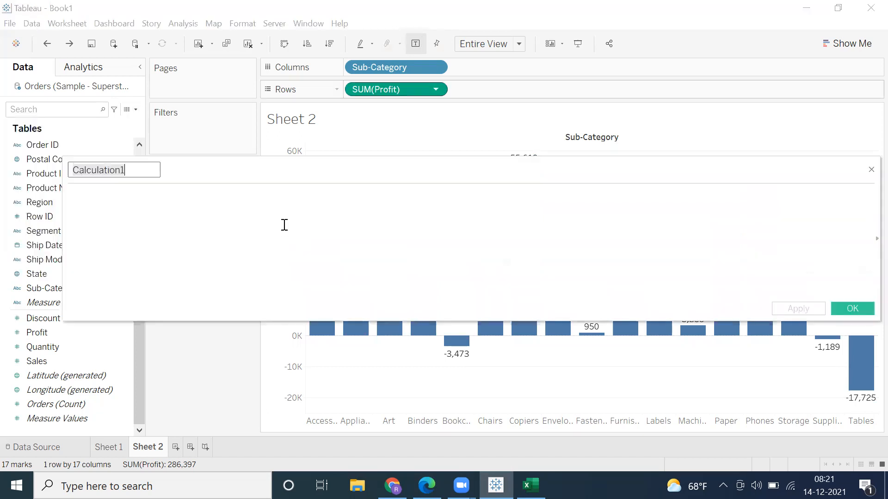
left_click(285, 225)
type("I")
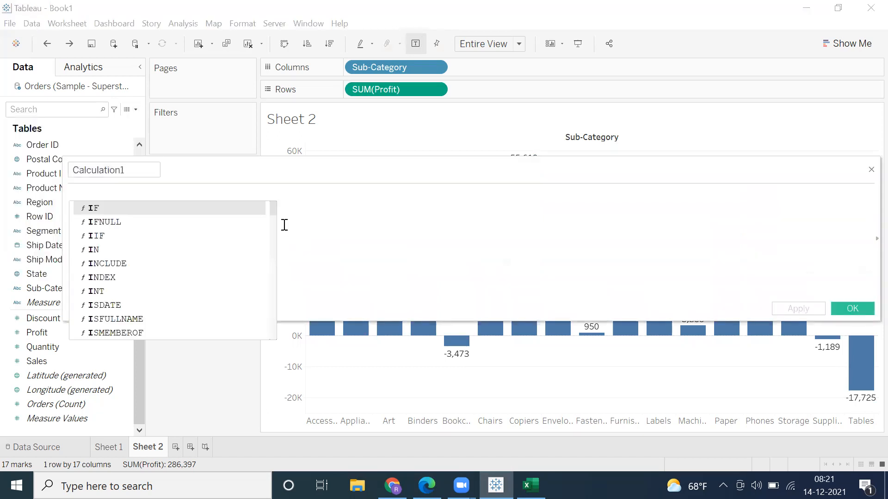
type("f")
key("Return")
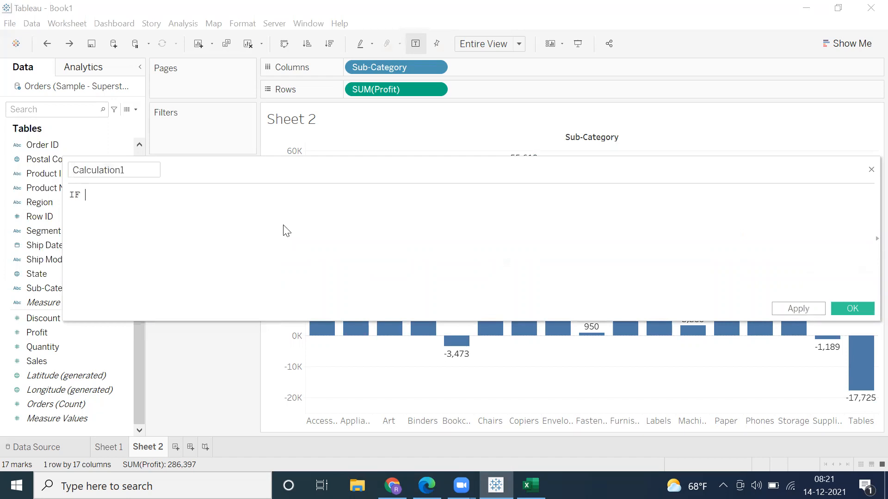
type("sum")
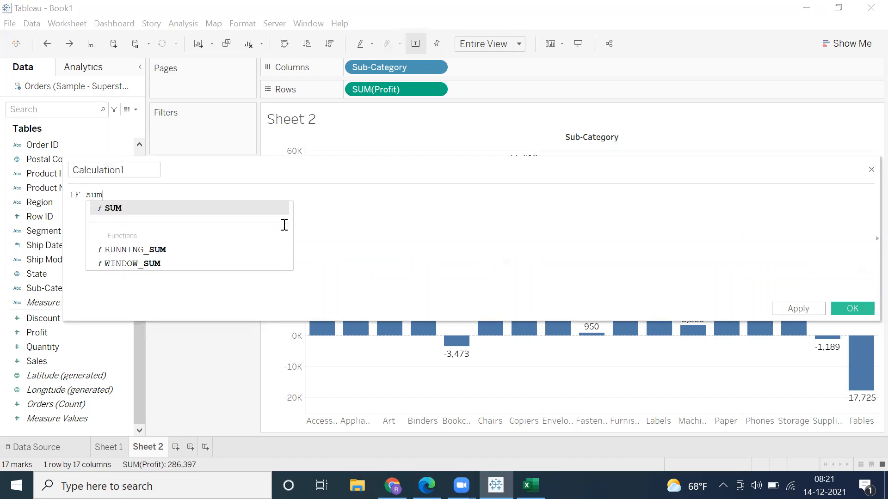
key("Return")
type("pro")
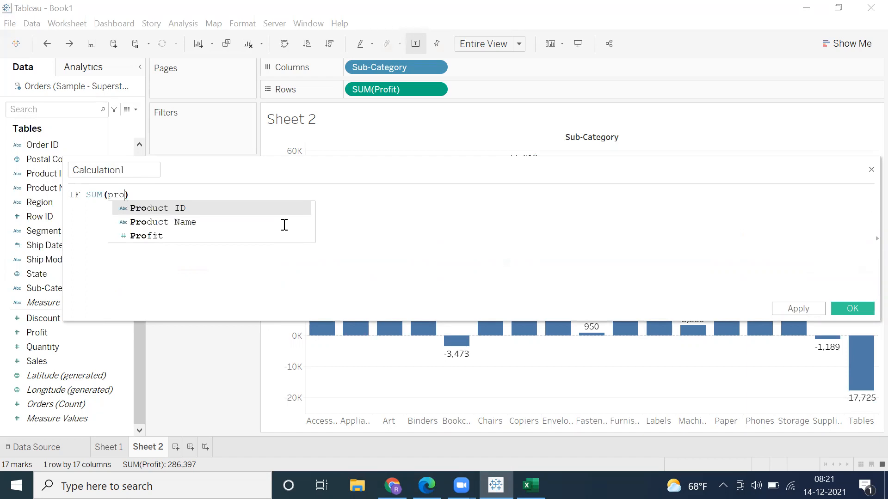
type("f")
key("Return")
type(">=0 THEN")
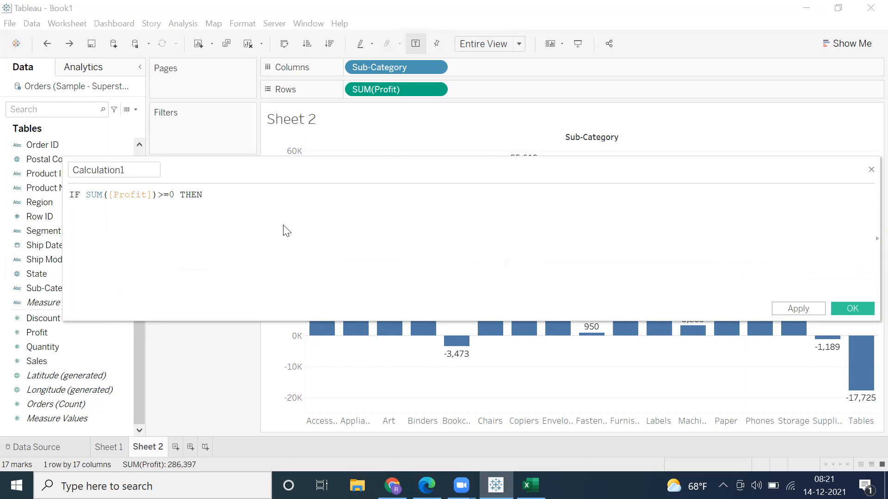
type(" green")
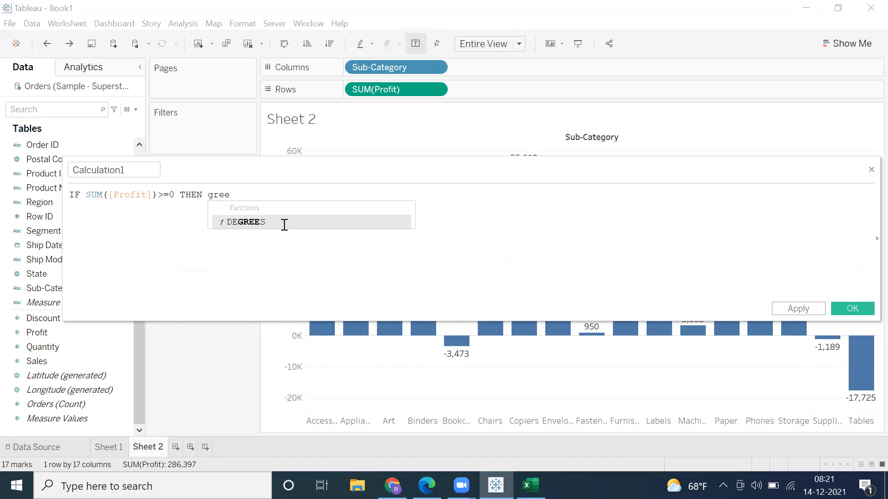
Step: Complete the formula after THEN with "Green" ELSE "Red" END
key("BackSpace")
key("BackSpace")
key("BackSpace")
key("BackSpace")
key("BackSpace")
type("\"Green\" ELSE")
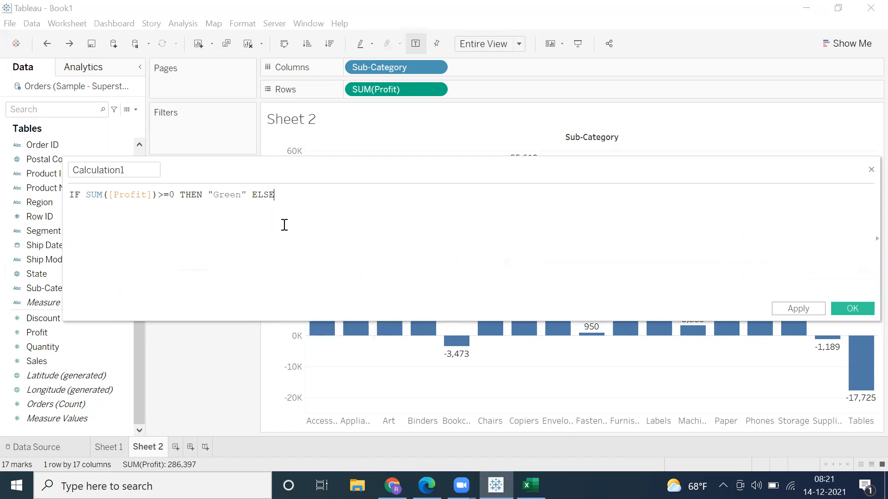
type(" \"Red\" END")
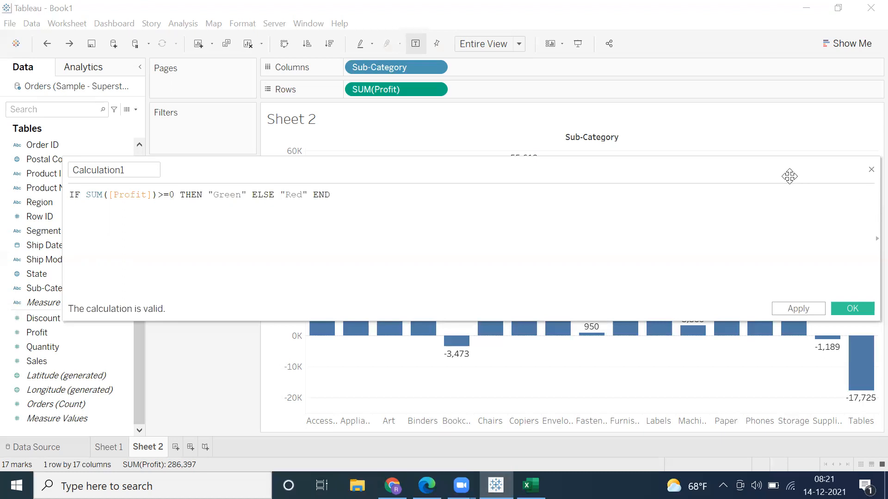
Step: Shrink and reposition the calculation editor over the chart, and review the formula's profit condition and its two colour results
left_click_drag(788, 176, 754, 164)
left_click_drag(846, 190, 444, 206)
left_click_drag(309, 153, 514, 180)
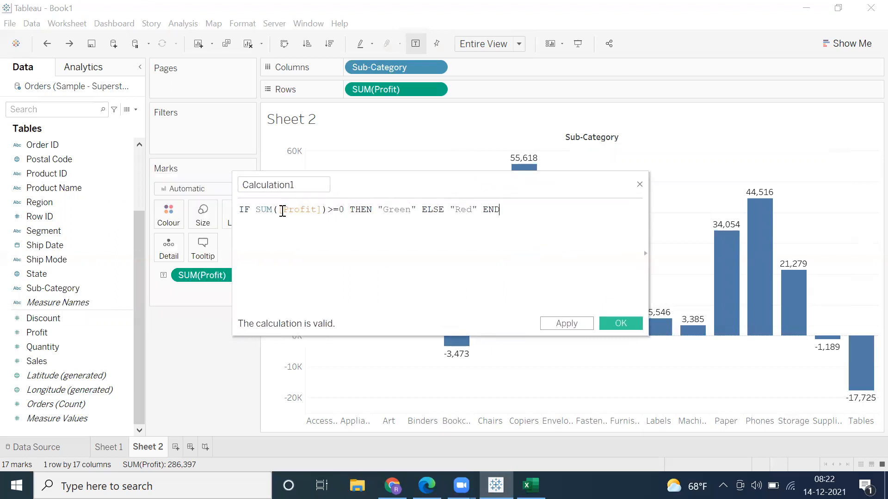
left_click_drag(272, 211, 344, 209)
double_click(396, 211)
double_click(461, 209)
Step: Name the calculated field Profit Ind and save it
left_click_drag(301, 188, 234, 195)
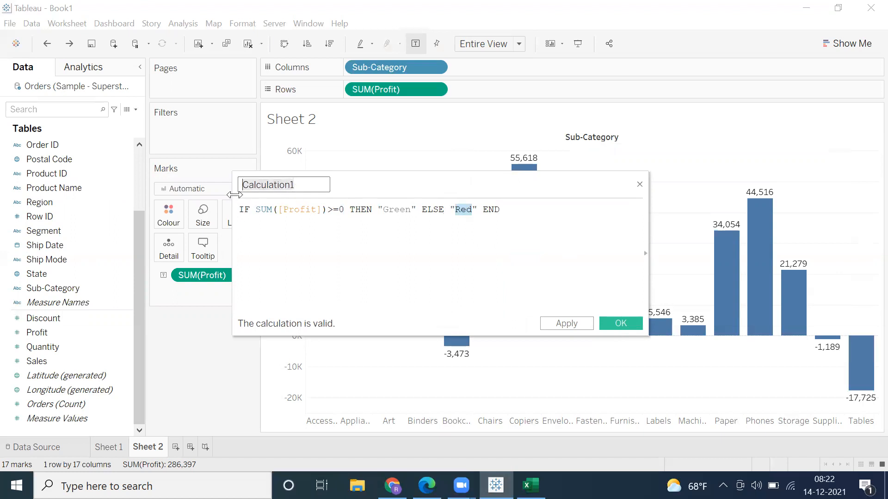
type("Profit Ind")
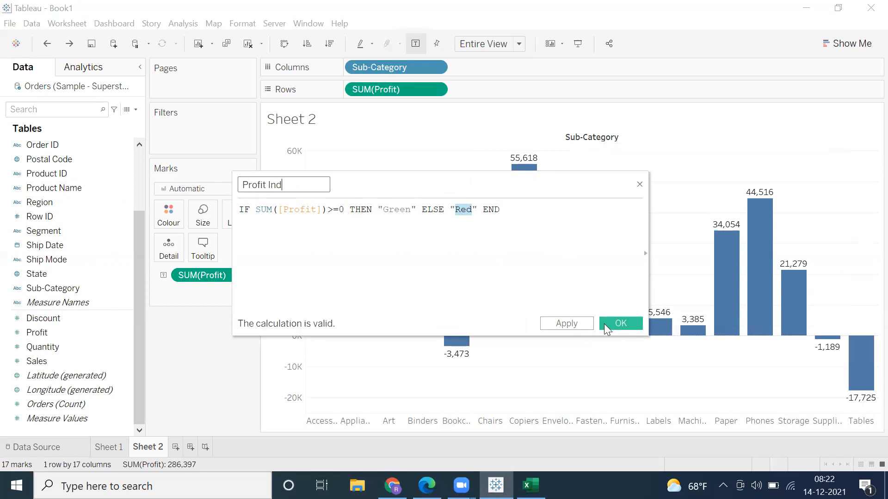
left_click(606, 324)
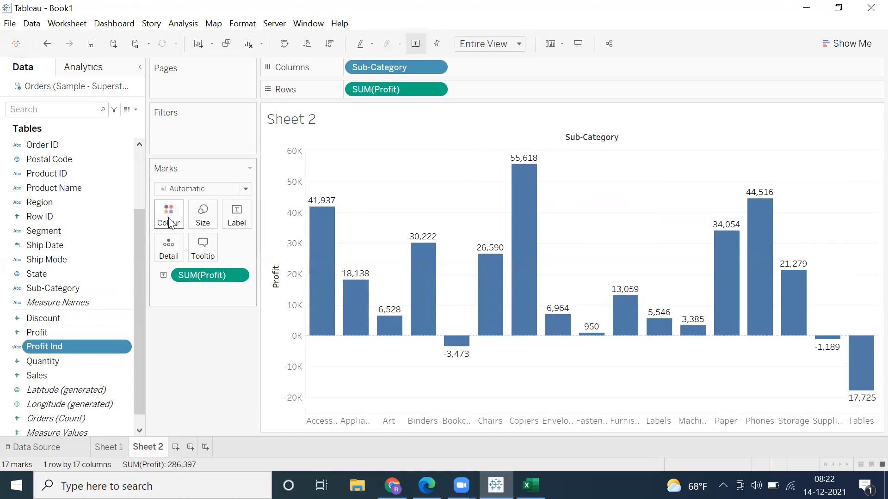
Step: Colour the Profit by Sub-Category bars by Profit Ind and assign dark green to its Green value
left_click_drag(43, 349, 172, 225)
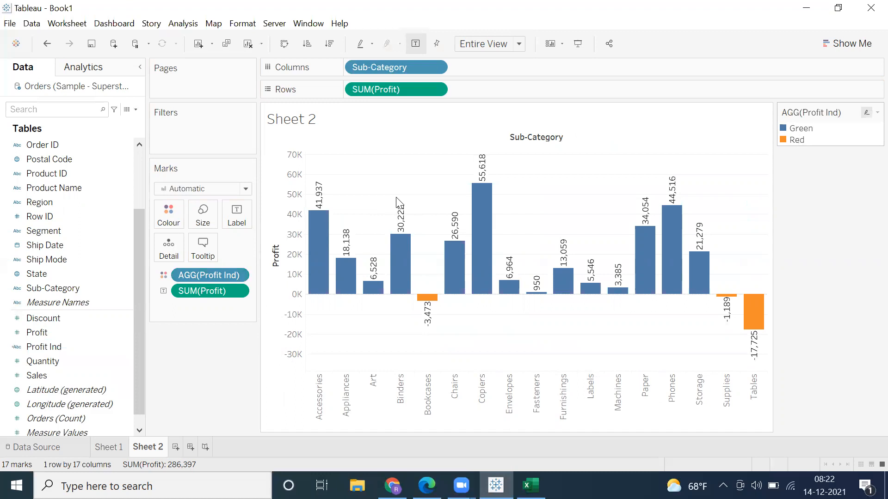
left_click(171, 212)
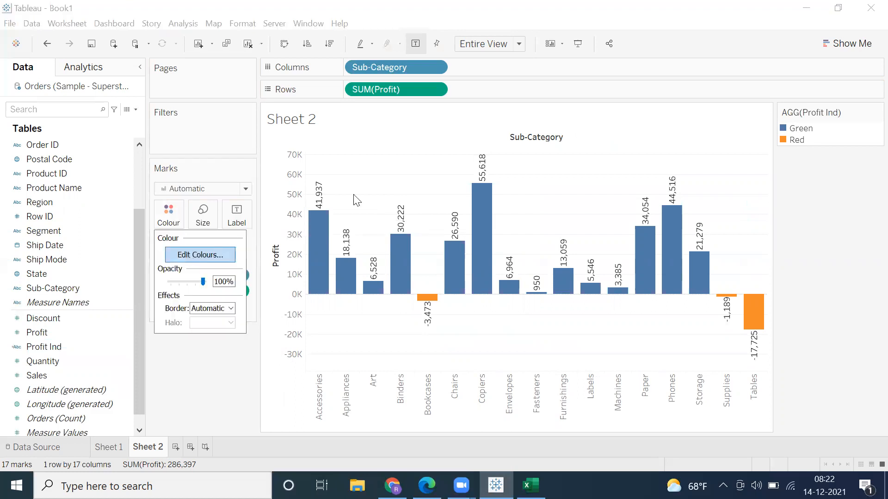
left_click(216, 254)
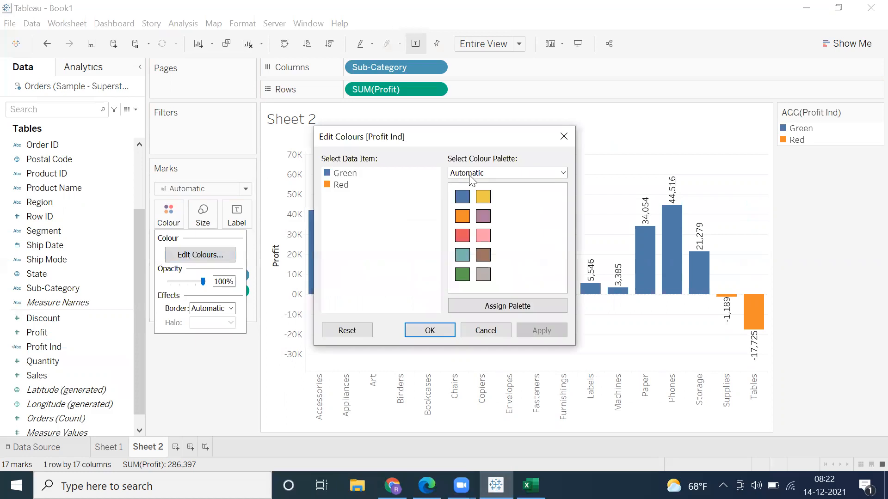
left_click(464, 214)
left_click(459, 200)
double_click(344, 174)
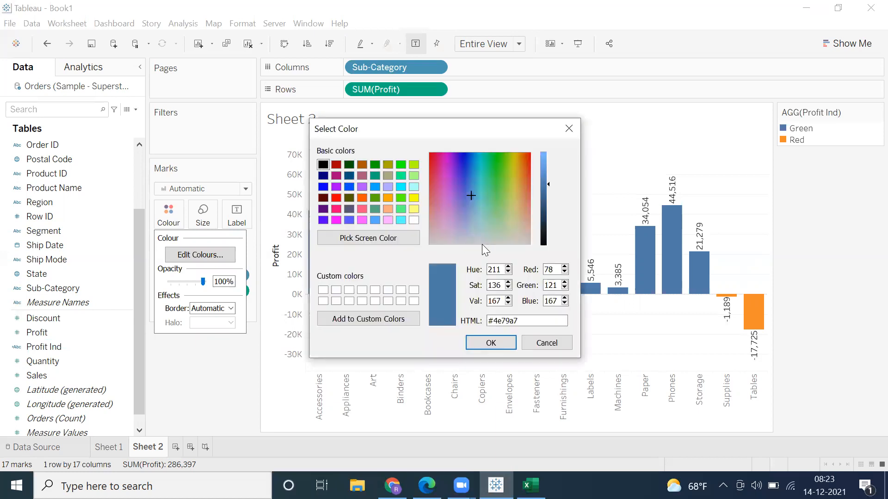
left_click(374, 165)
left_click(375, 176)
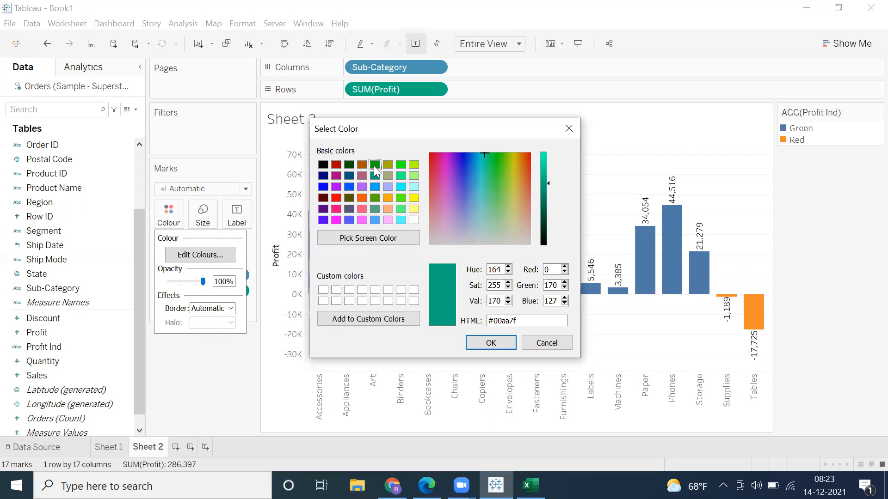
left_click(375, 164)
left_click(480, 343)
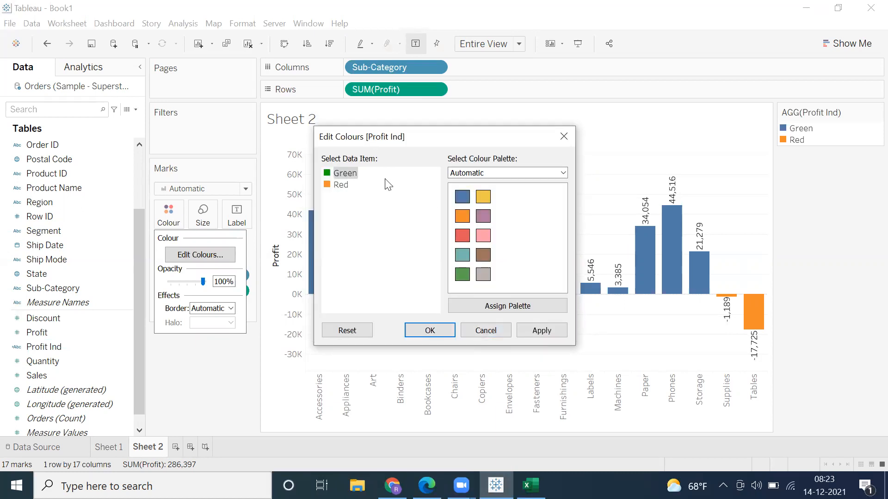
Step: Assign bright red to the Red value of Profit Ind and apply the new colours to the chart
double_click(341, 185)
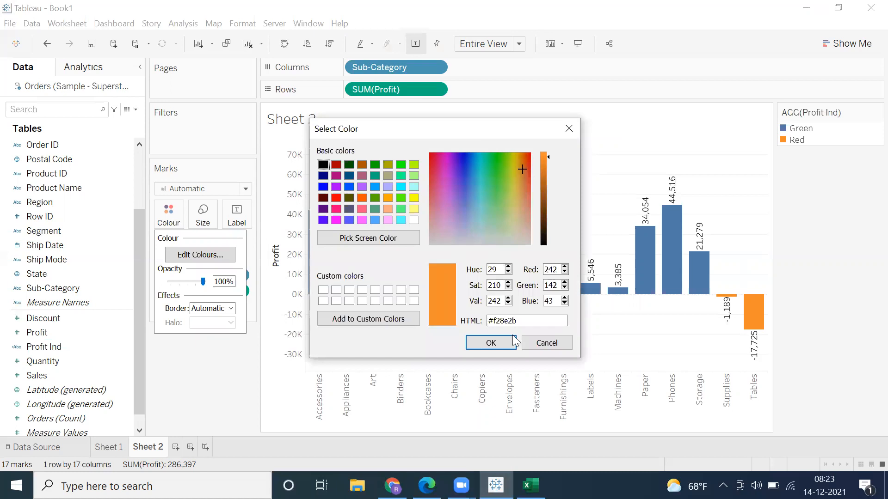
left_click_drag(483, 324, 522, 321)
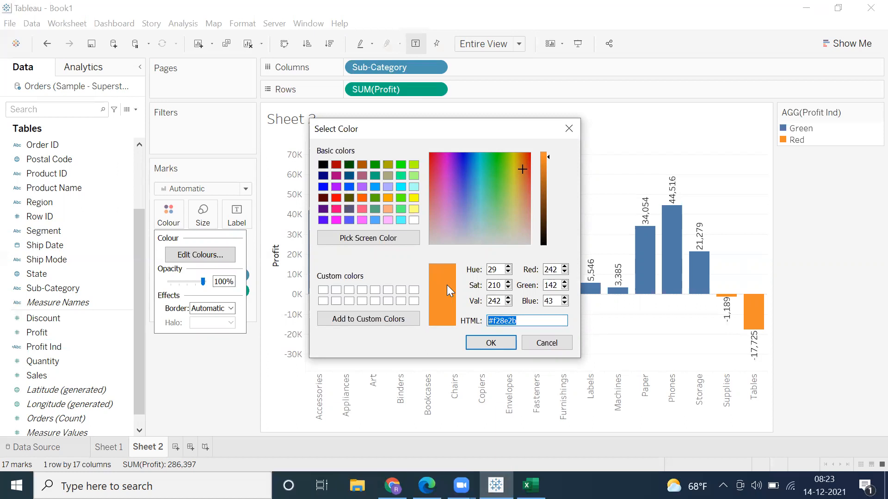
left_click(336, 200)
left_click(480, 343)
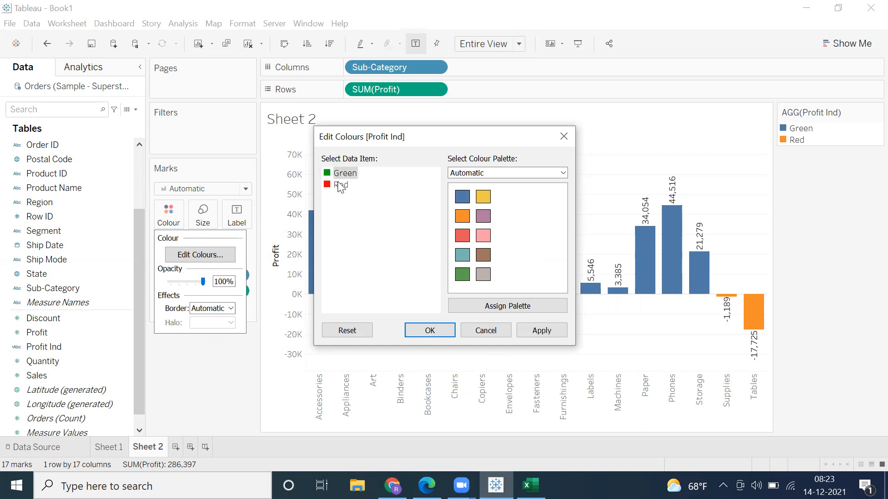
left_click(522, 329)
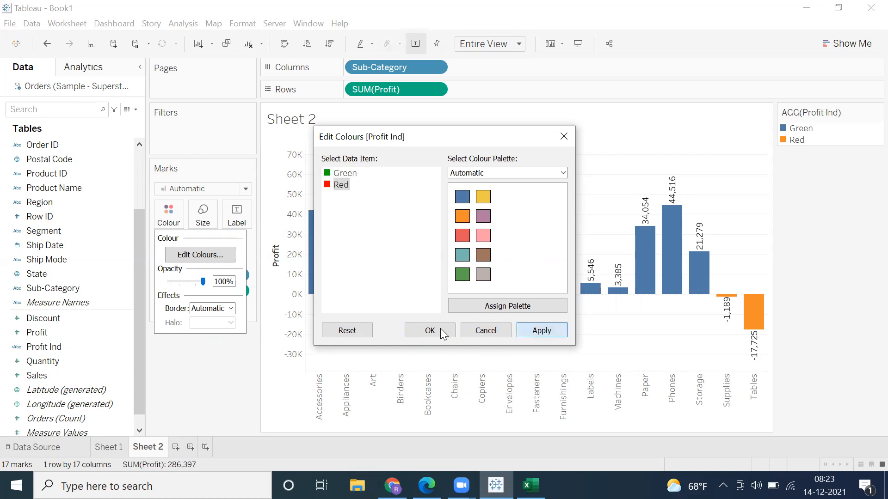
left_click(430, 330)
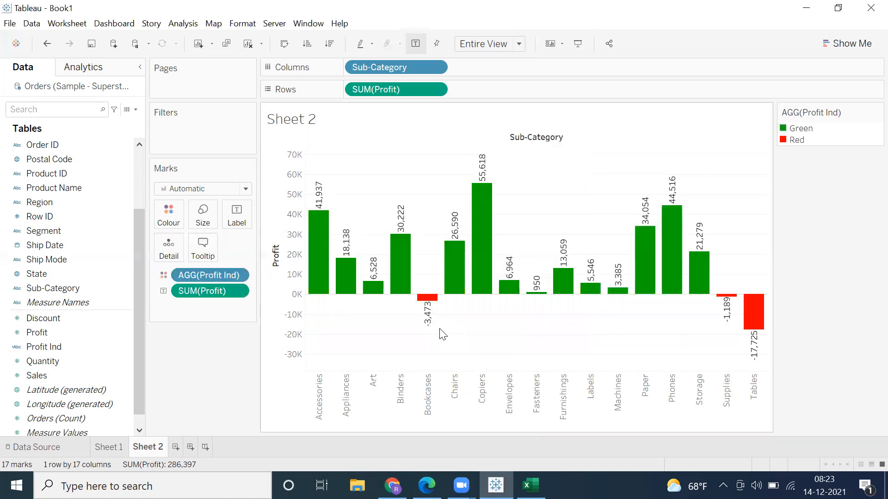
Step: Show the coloured profit chart in presentation mode, and review the data options for creating calculated fields
left_click(575, 46)
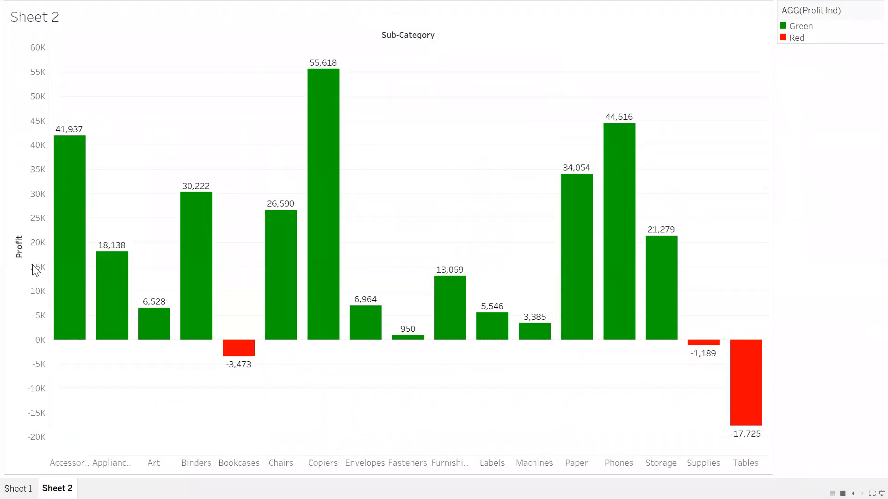
mouse_move(64, 243)
key("Escape")
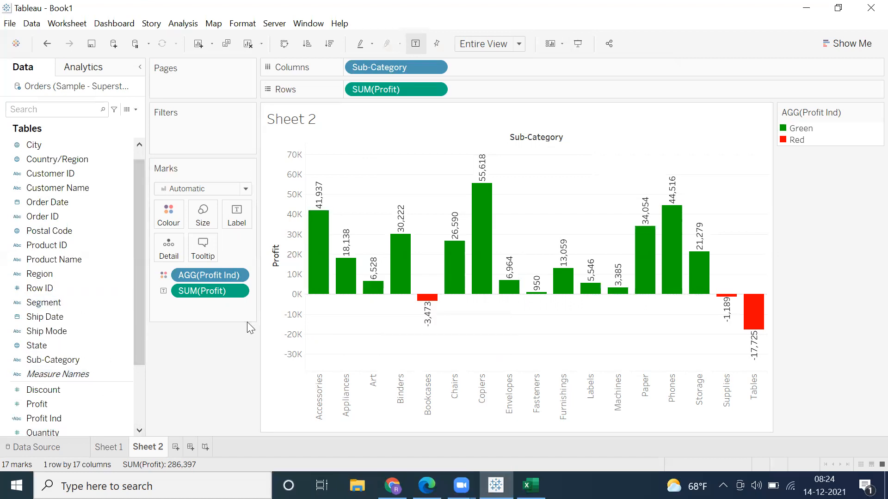
left_click(136, 110)
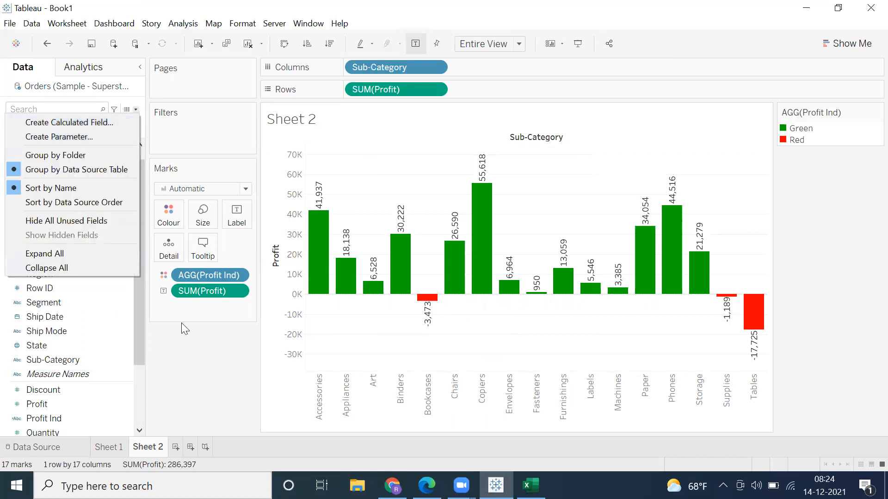
left_click(197, 377)
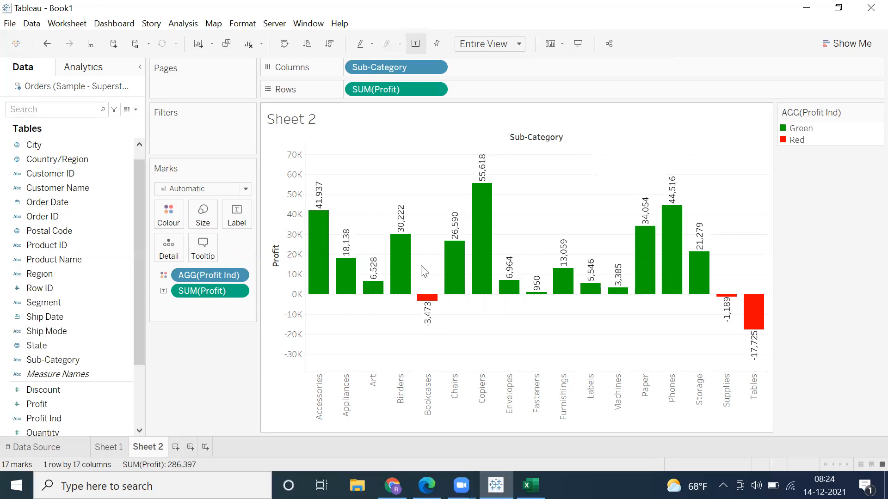
Step: Add a new worksheet and inspect the data type choices of the Customer Name and Customer ID fields
left_click(176, 447)
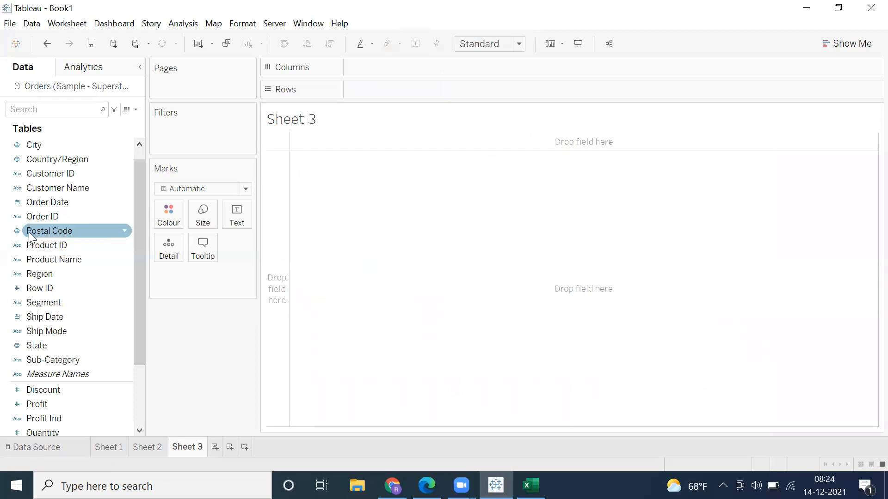
left_click(34, 350)
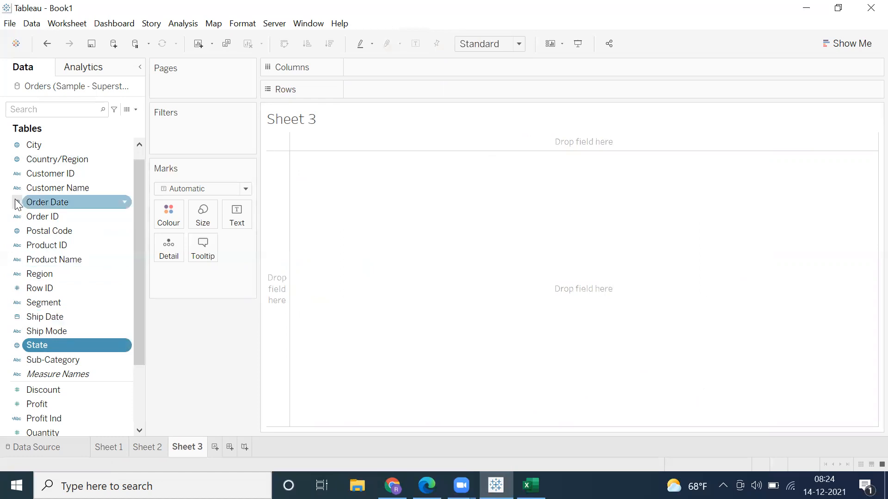
left_click(18, 184)
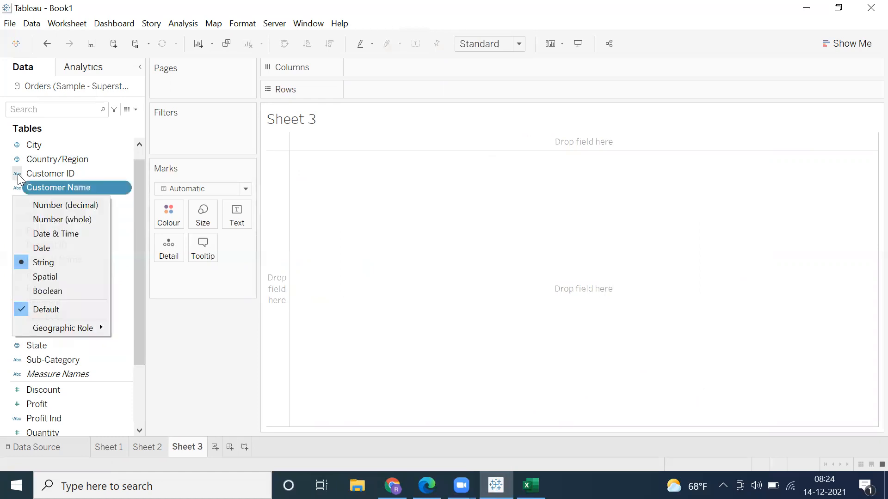
left_click(17, 175)
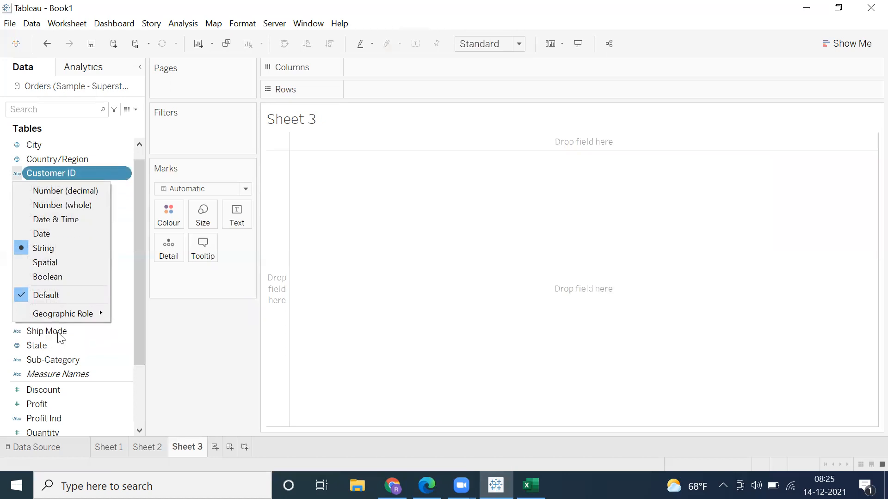
left_click(59, 336)
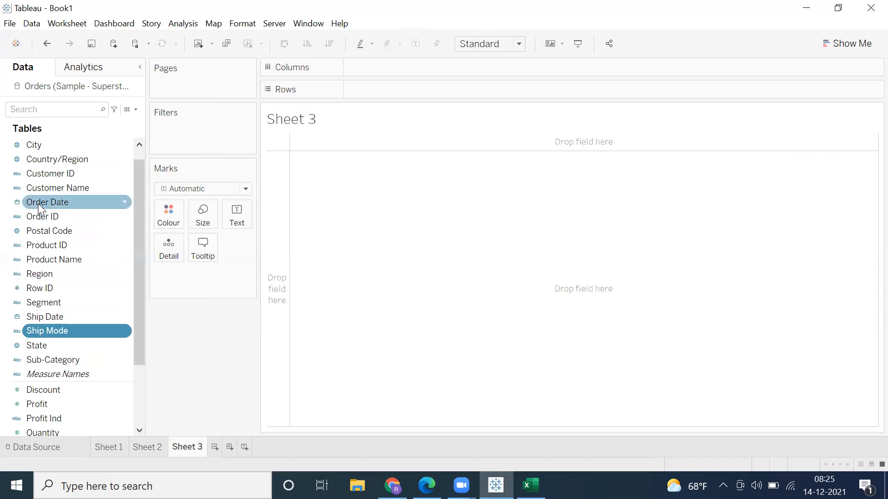
Step: Try listing Order Date as individual dates in the rows, and take the field off again
double_click(409, 89)
left_click(358, 65)
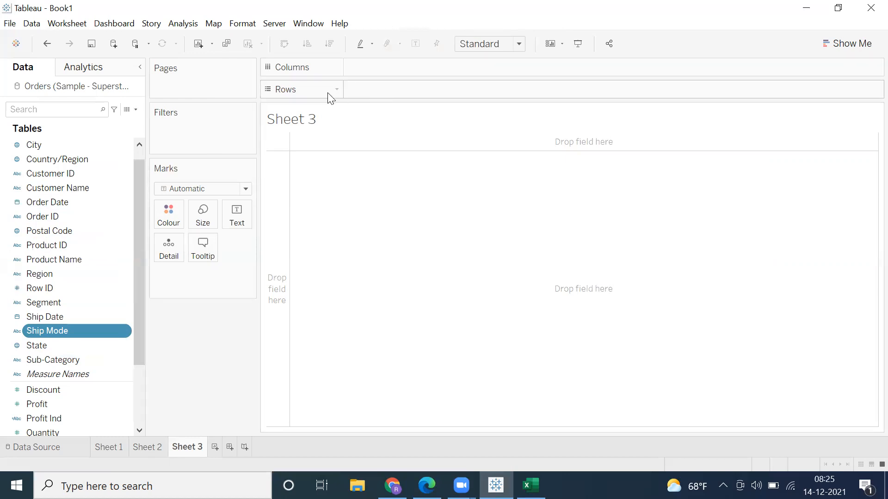
double_click(359, 88)
type("order")
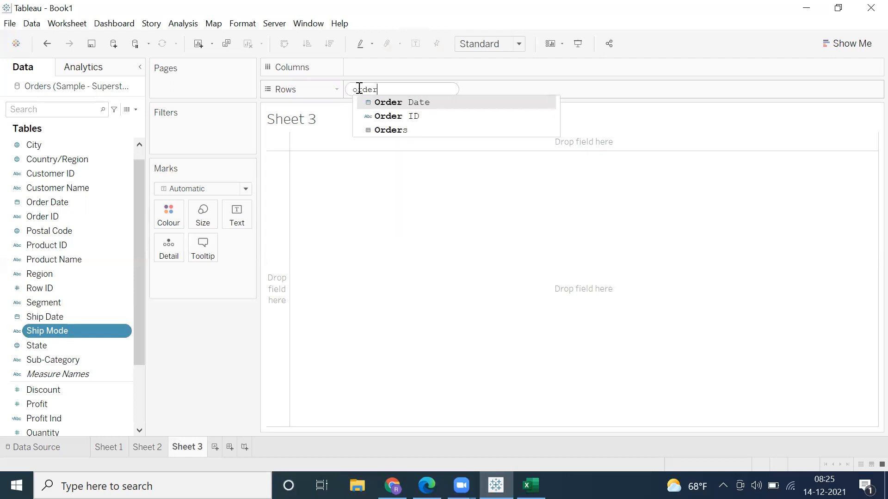
key("Return")
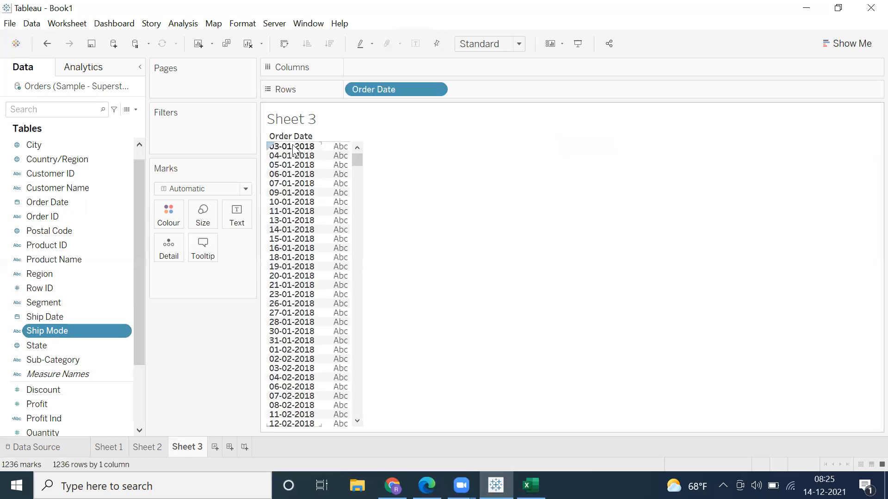
left_click_drag(357, 166, 357, 212)
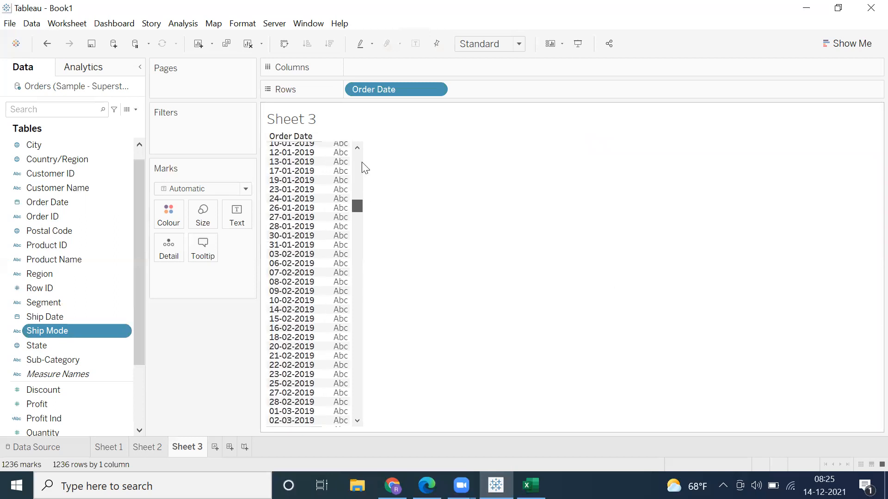
left_click_drag(386, 89, 32, 259)
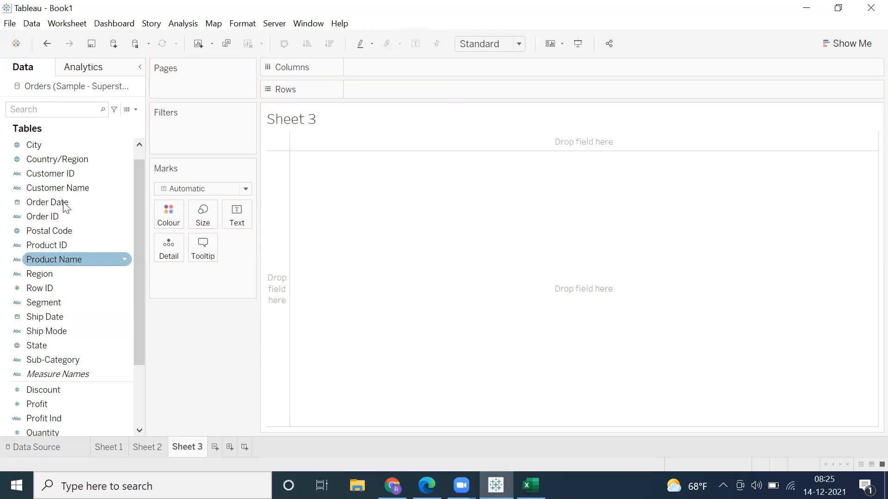
double_click(348, 91)
type("or")
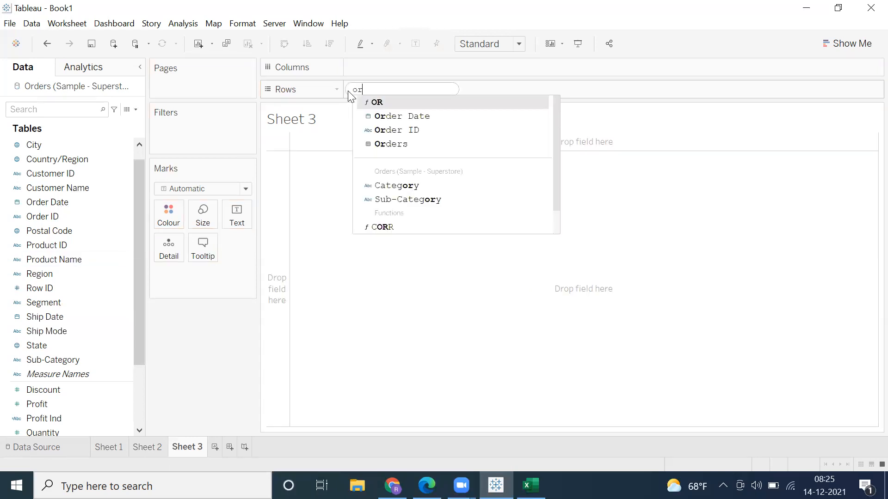
key("Escape")
key("BackSpace")
key("BackSpace")
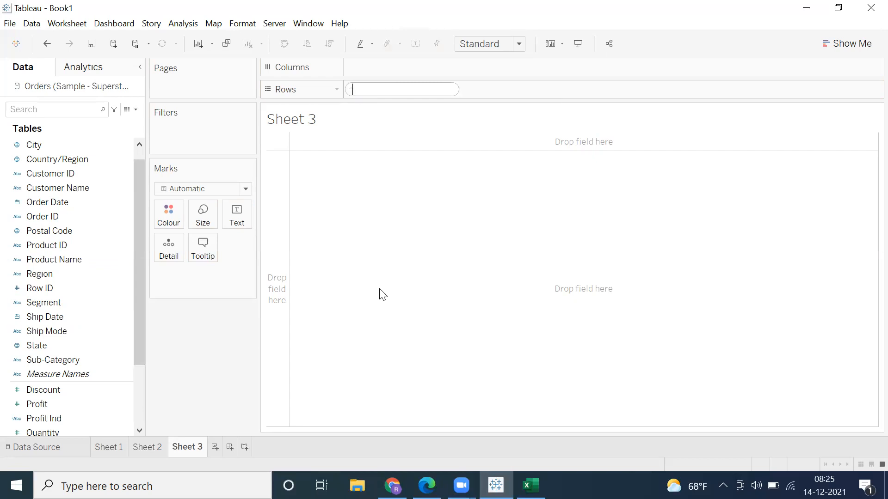
left_click(36, 234)
Step: Place Order Date by year in the rows and show Sales as the table's values
left_click_drag(97, 202, 389, 94)
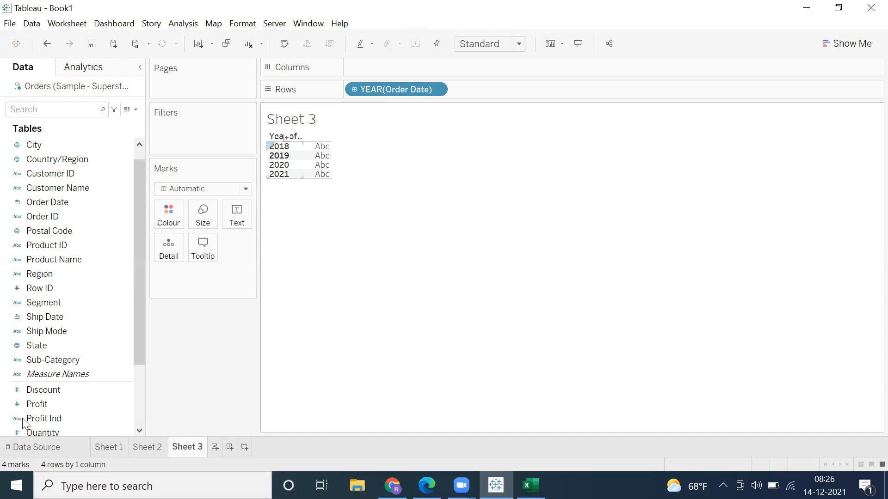
scroll(24, 423, "down", 2)
left_click(32, 363)
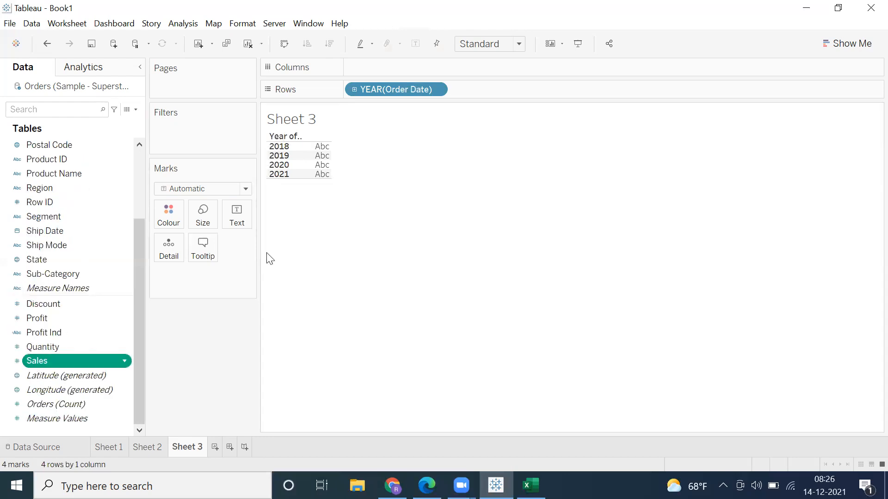
left_click_drag(350, 204, 312, 174)
mouse_move(316, 178)
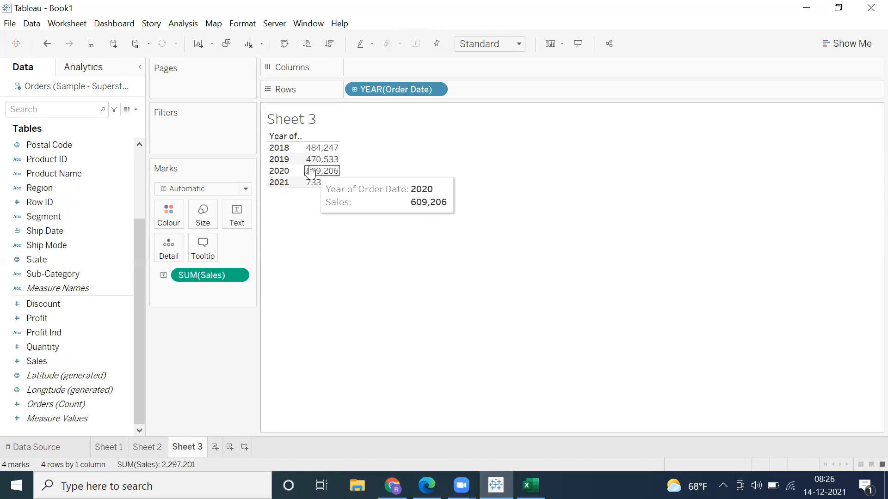
Step: Drill the Order Date hierarchy in the rows down from year to quarter, month and day
left_click(355, 90)
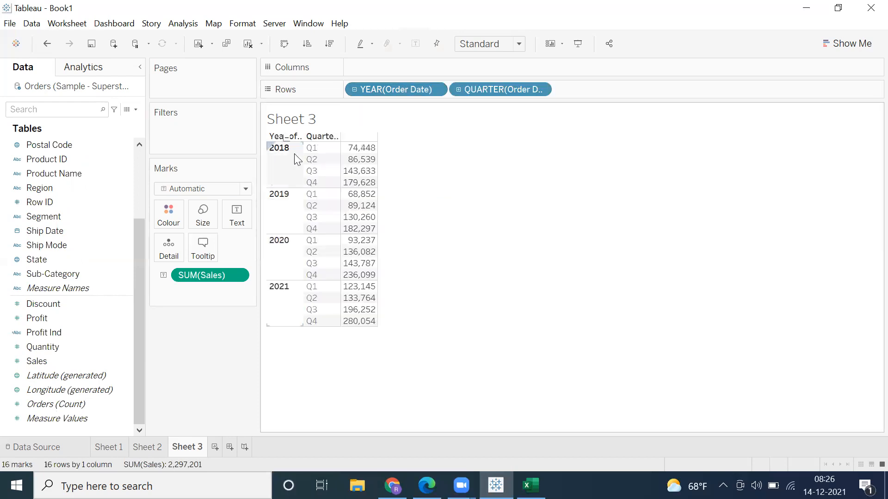
mouse_move(351, 161)
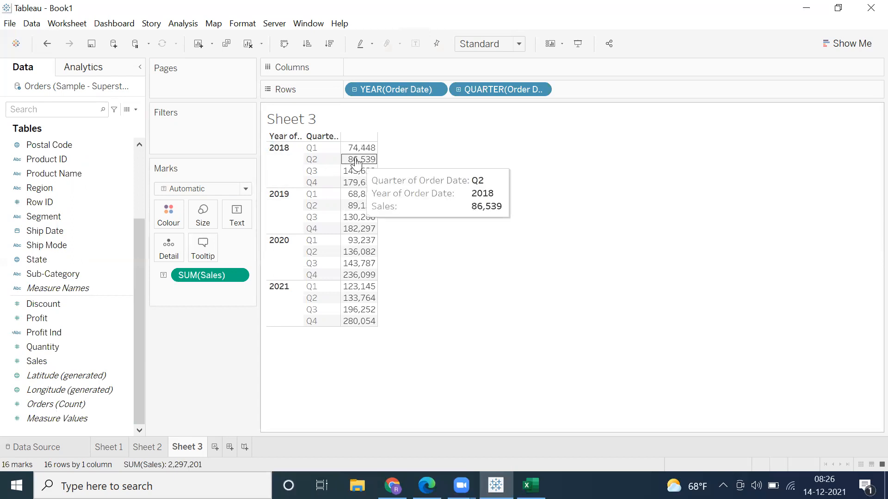
left_click(458, 90)
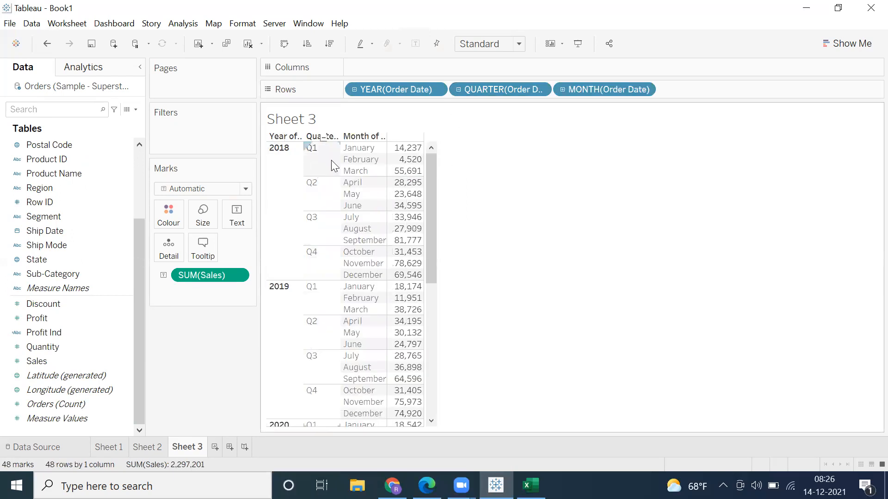
mouse_move(396, 162)
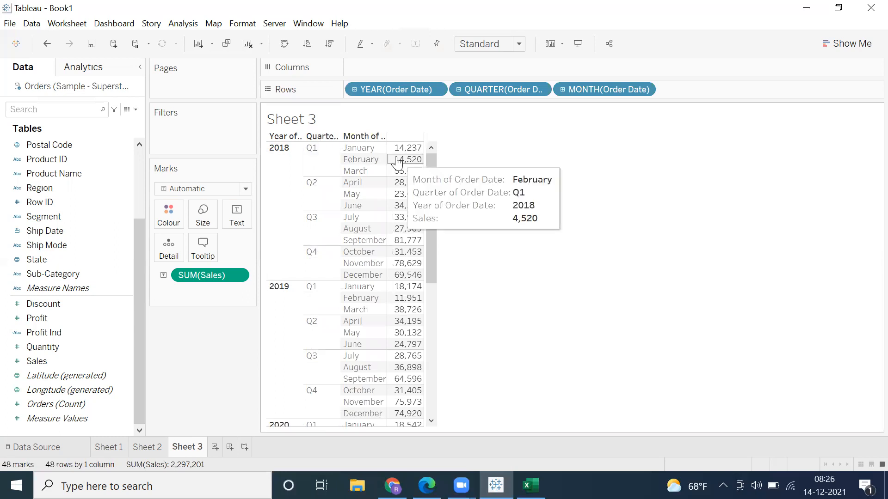
left_click(562, 89)
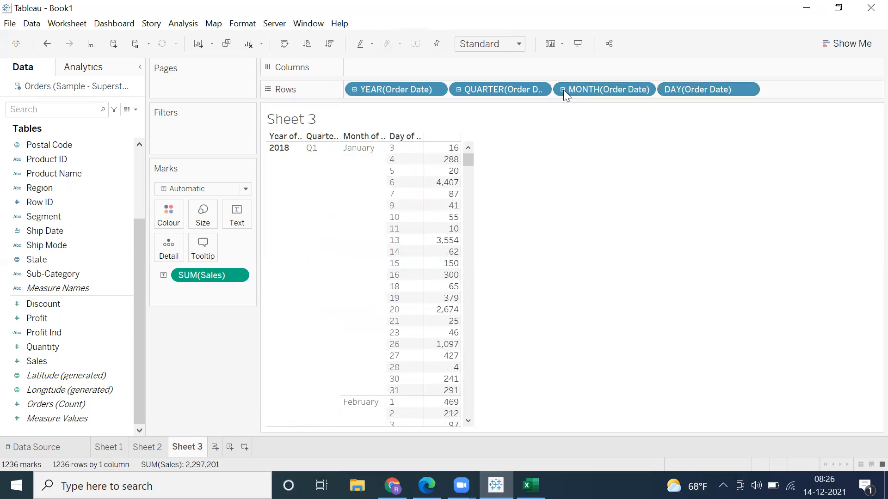
Step: Collapse the Order Date hierarchy in the rows back to year and inspect the Order Date field's data type choices
left_click(562, 90)
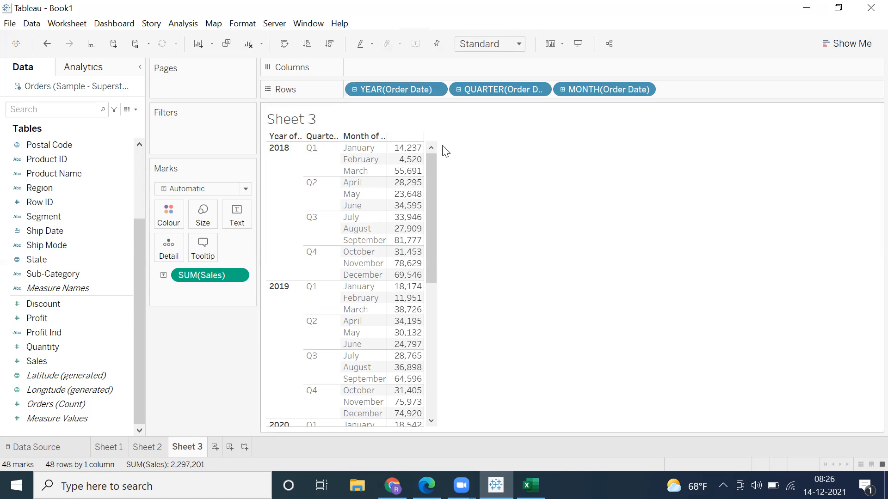
left_click(353, 90)
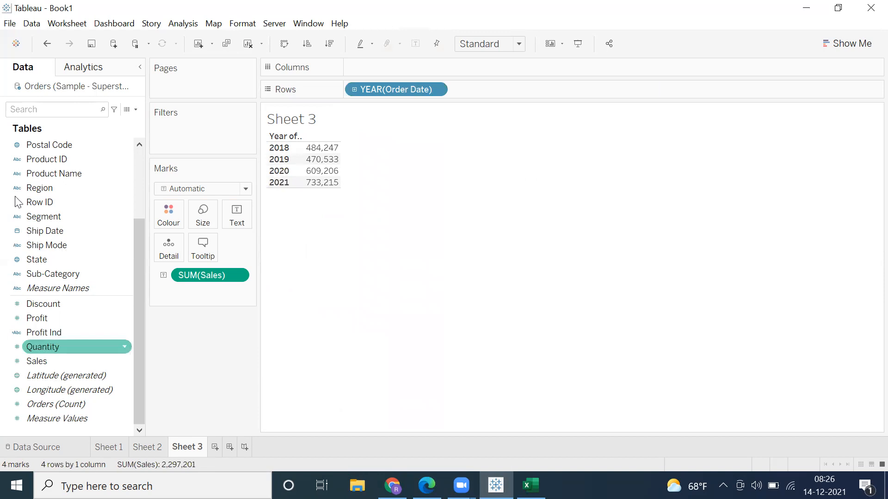
left_click(42, 235)
scroll(37, 231, "up", 3)
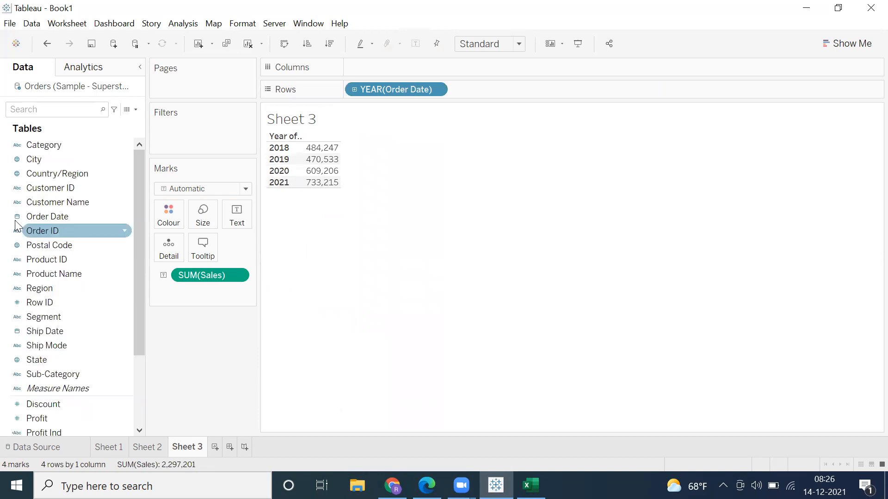
left_click(17, 217)
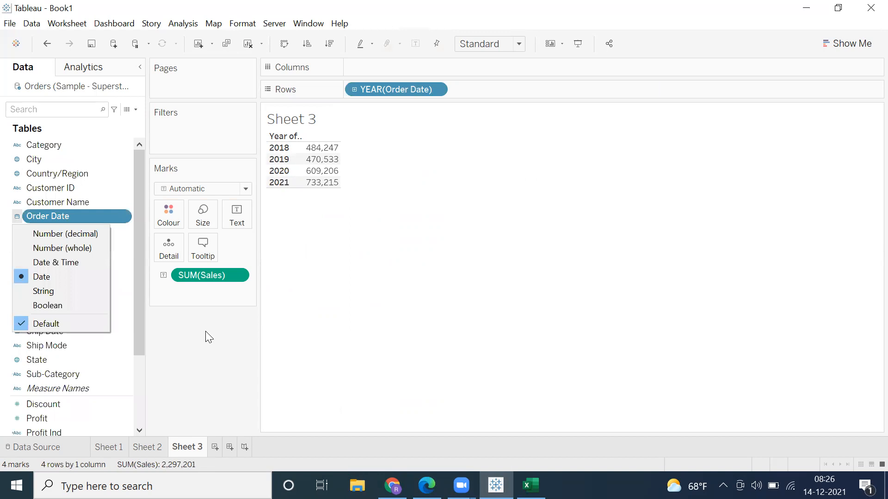
Step: Remove the Order Date year field from the rows, and search the field list for "year" before clearing the search
left_click(388, 88)
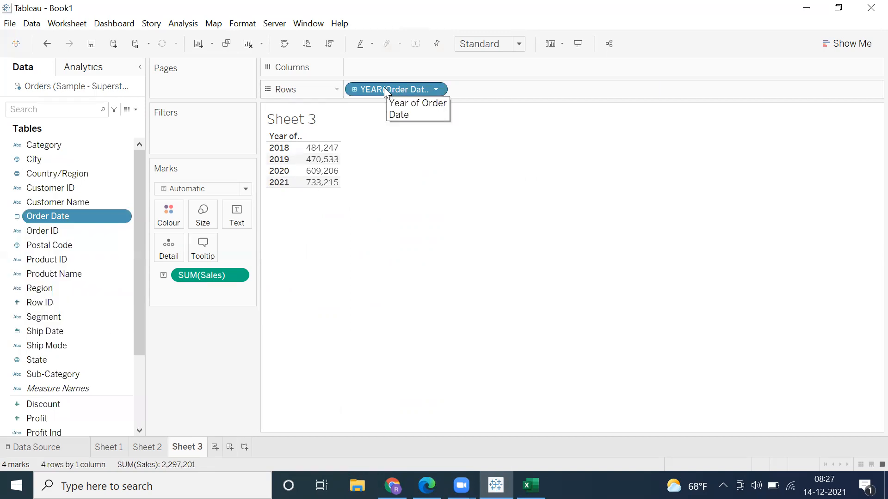
key("Delete")
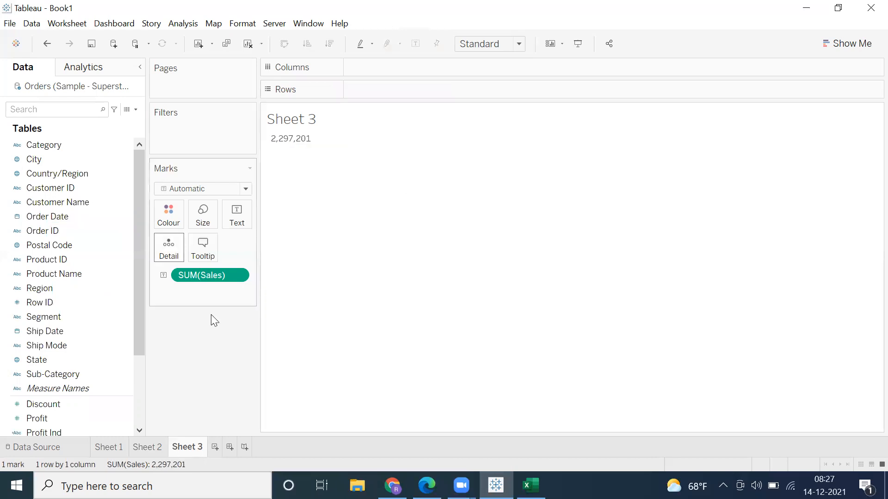
left_click(67, 115)
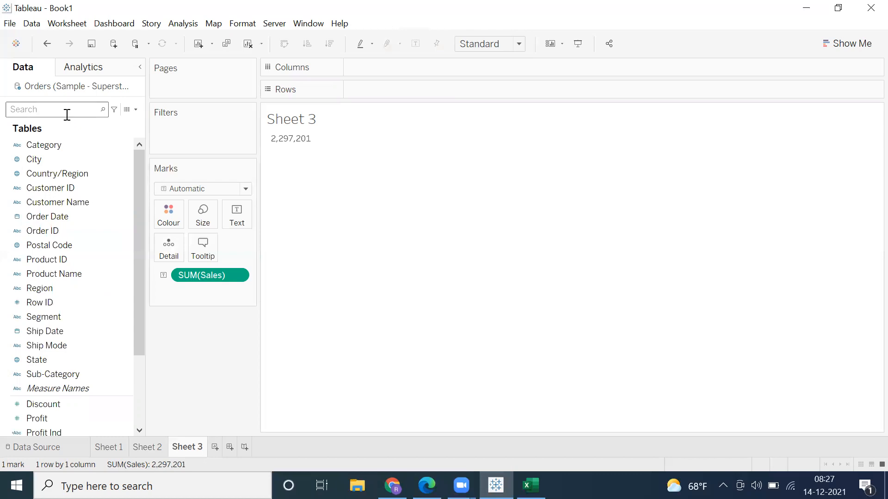
type("year")
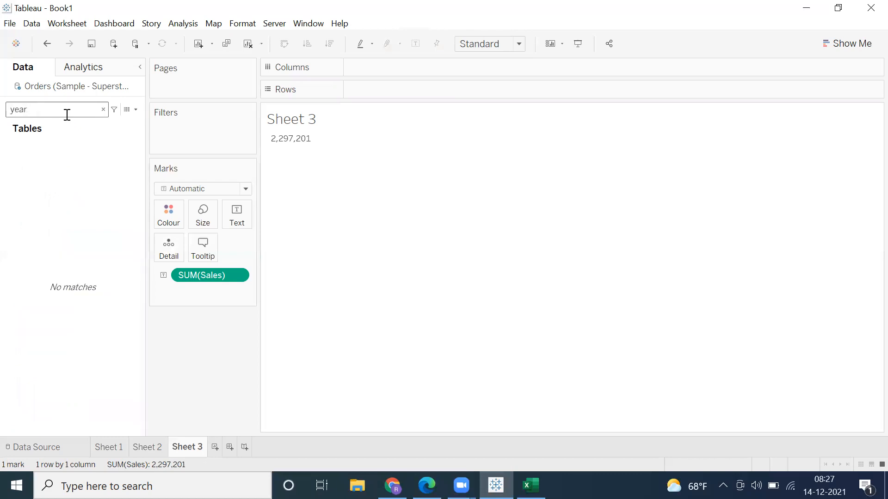
key("BackSpace")
key("BackSpace")
key("BackSpace")
key("BackSpace")
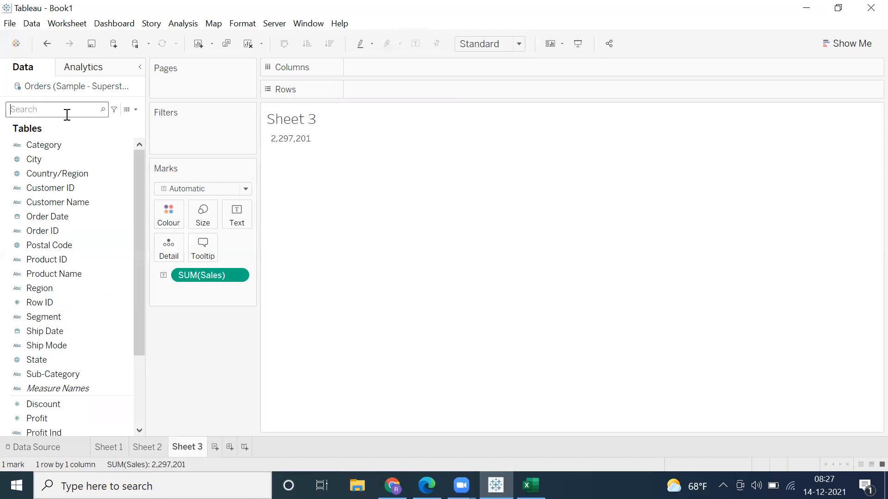
Step: Start a new calculated field with the formula YEAR([Order Date])
left_click(54, 217)
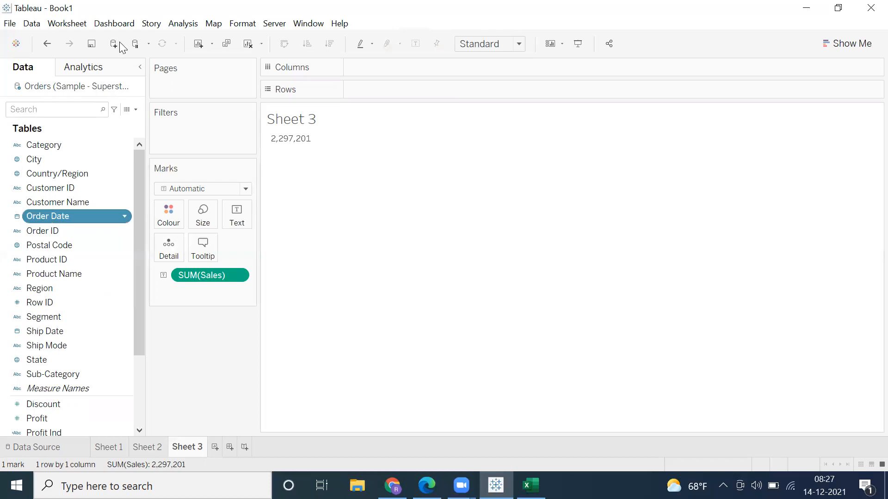
left_click(179, 26)
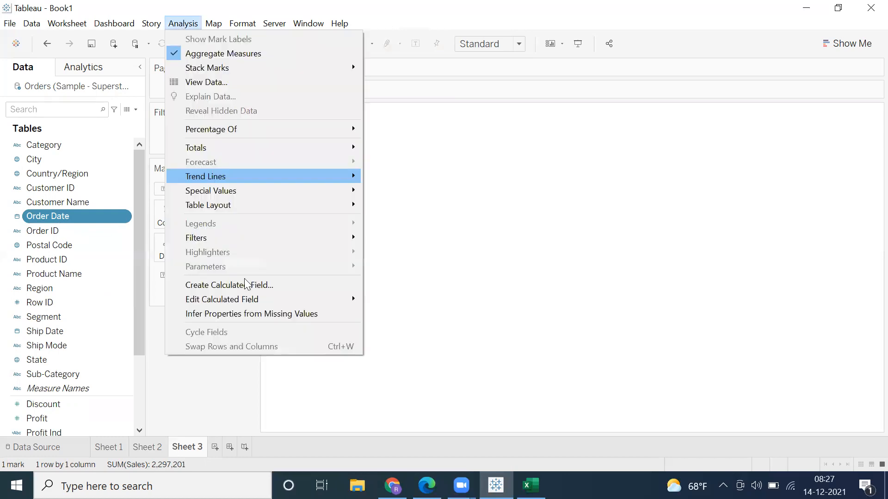
left_click(242, 278)
left_click(183, 24)
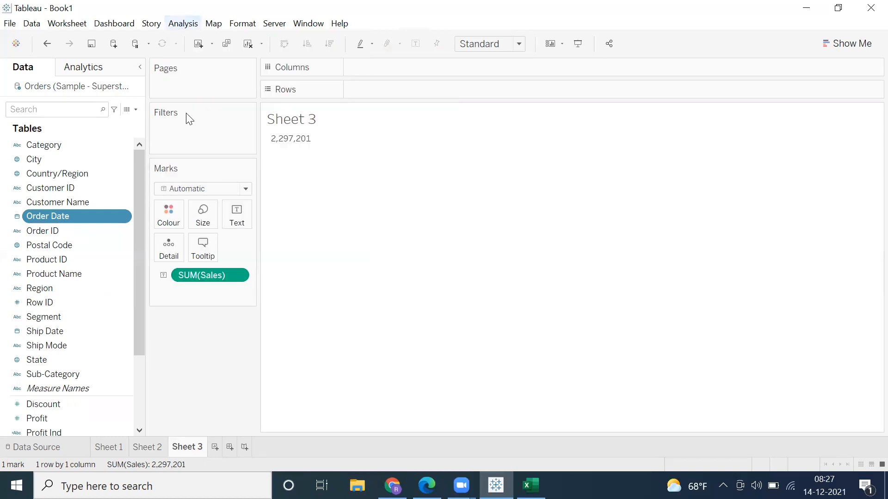
left_click(351, 289)
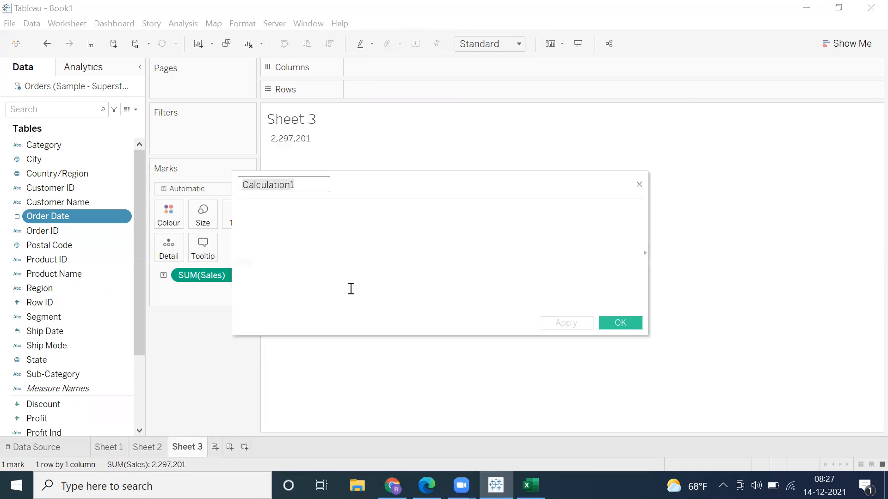
type("Y")
type("e")
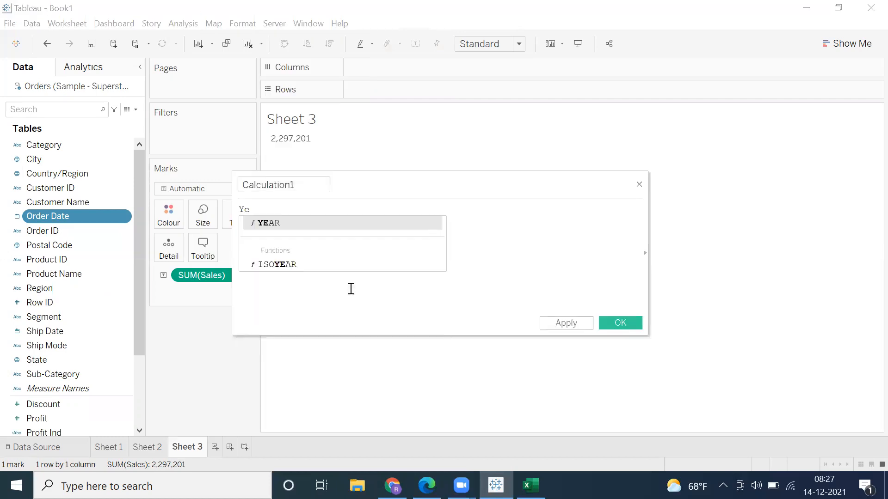
key("Return")
key("Right")
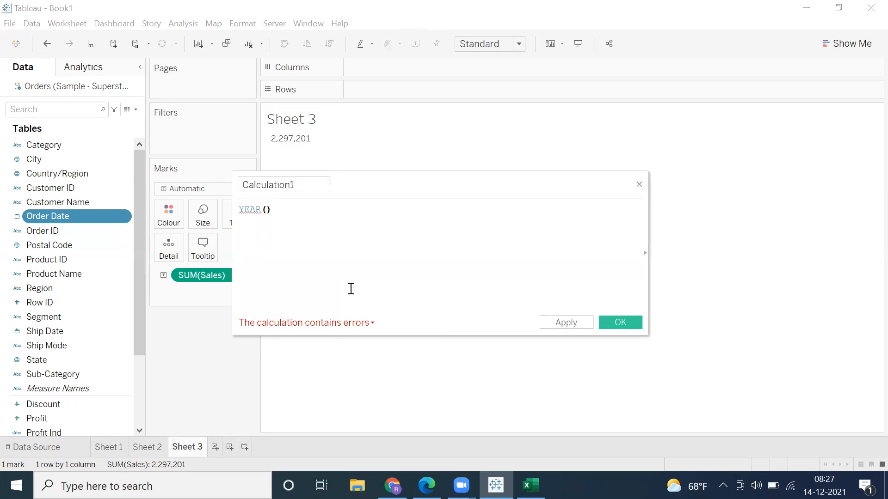
key("BackSpace")
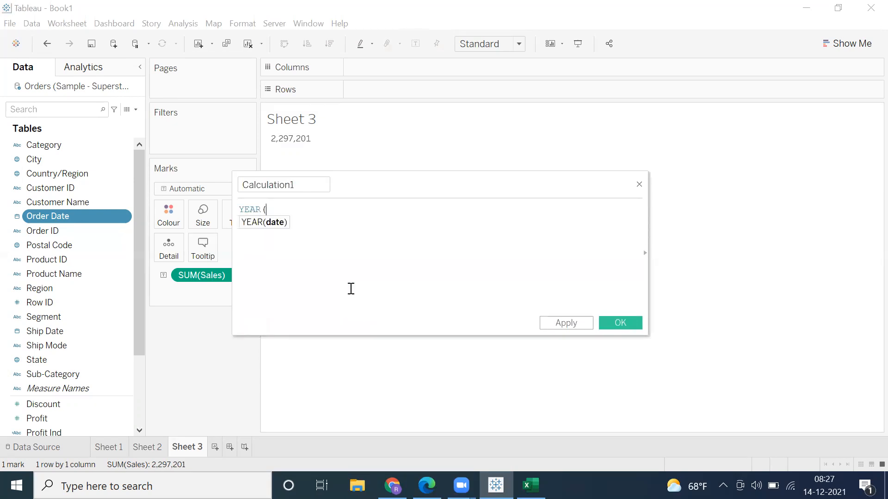
type("orde")
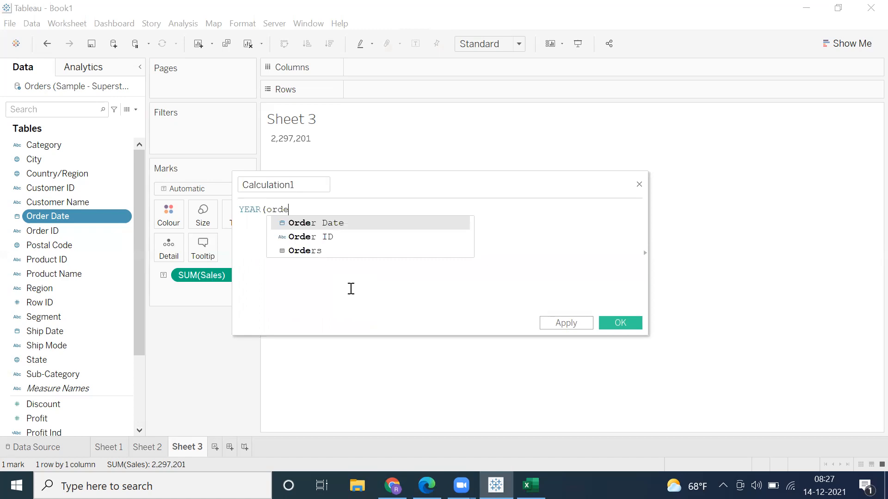
key("Return")
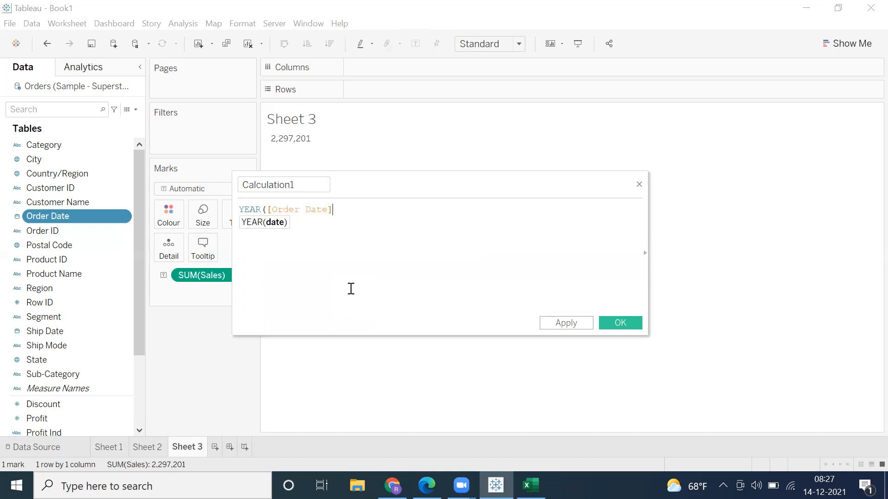
type(")")
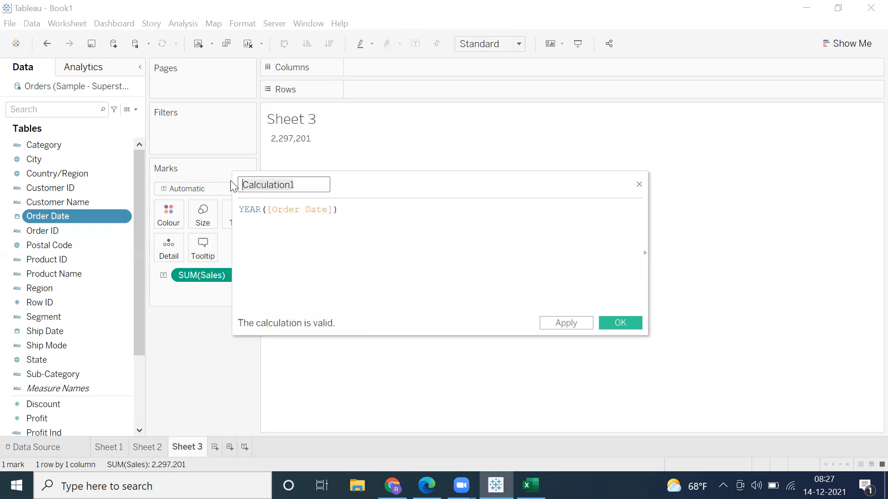
type("Year")
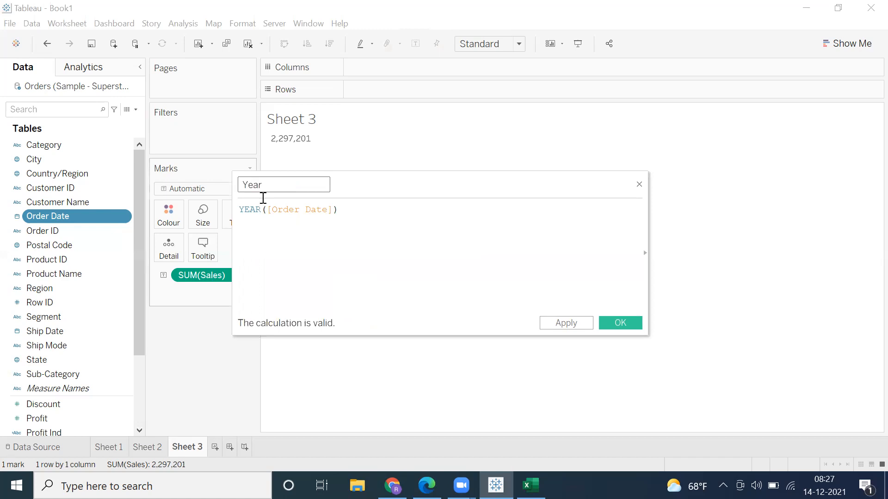
Step: Name the calculated field Year and save it
left_click(613, 314)
Step: Look through the dimensions in the field list, including Customer Name, Order ID, Row ID and Product Name
left_click(67, 191)
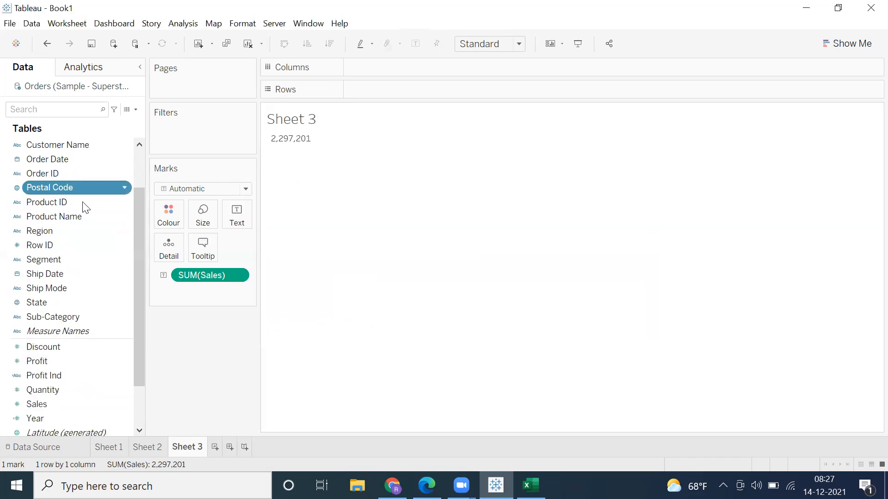
scroll(55, 172, "up", 2)
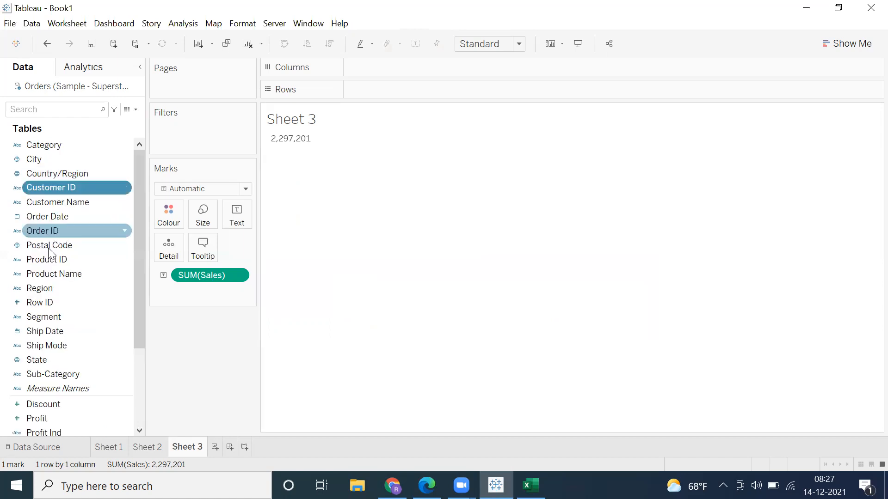
left_click(42, 332)
left_click(40, 289)
left_click(37, 201)
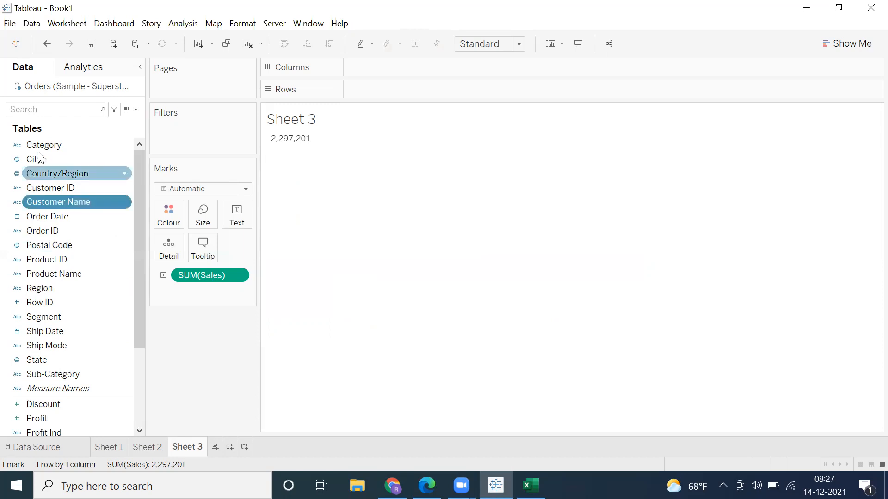
left_click(43, 232)
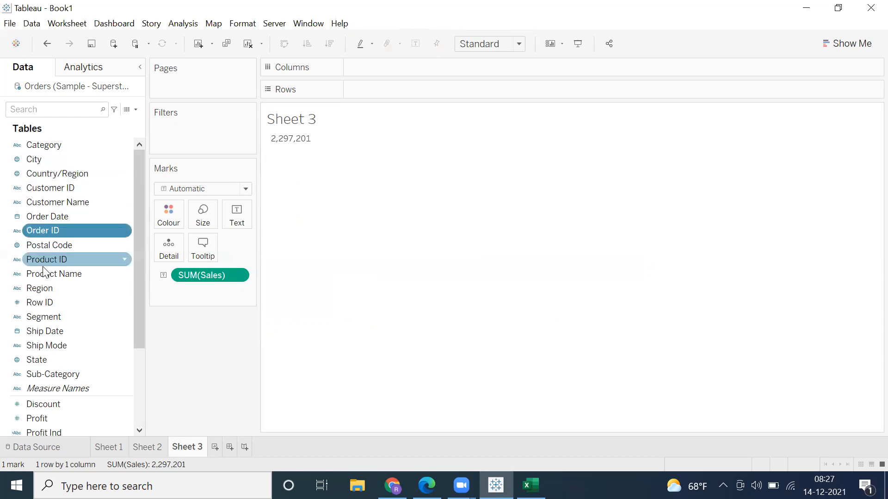
left_click(49, 306)
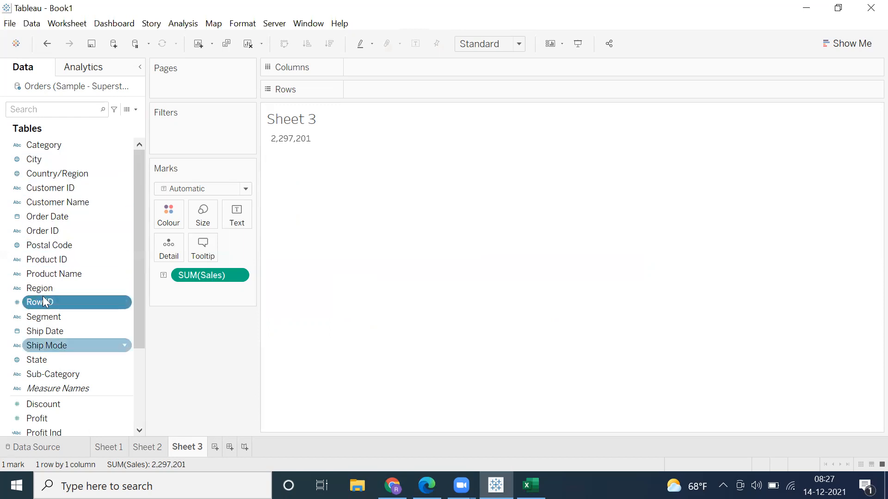
left_click(41, 273)
Step: Examine the measures in the field list, comparing Profit Ind and Sales with the calculated Year field
scroll(39, 278, "down", 3)
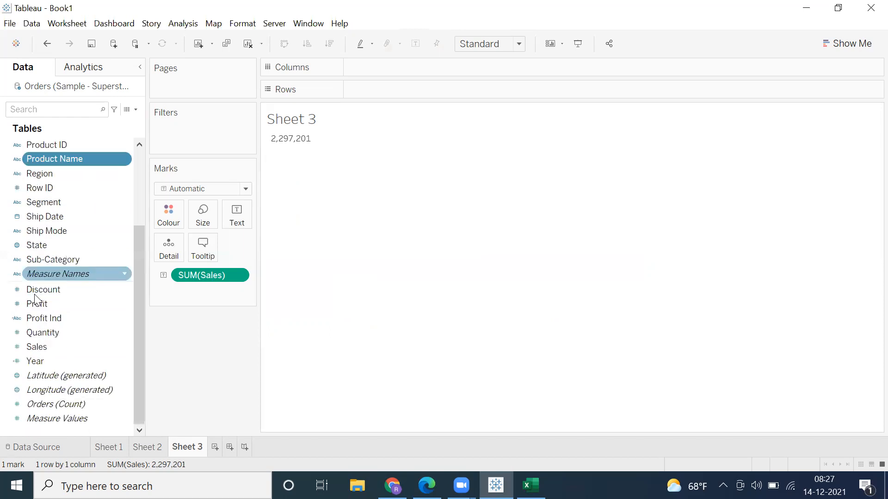
left_click(37, 318)
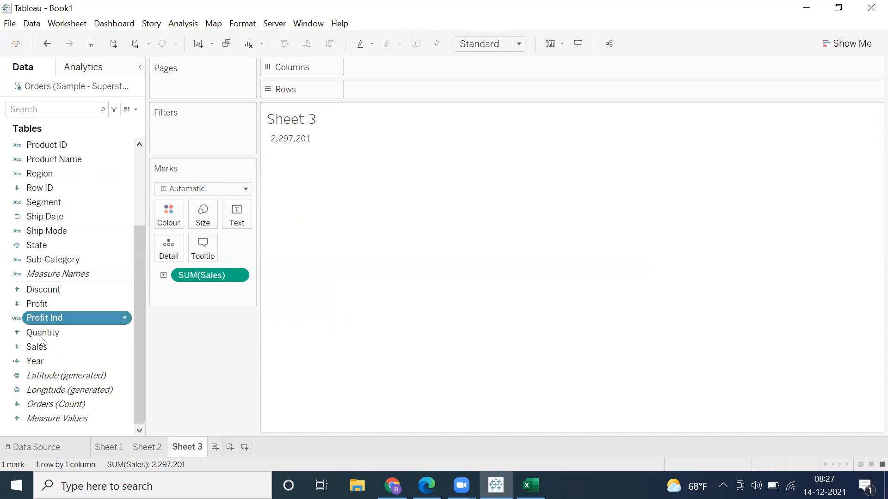
left_click(40, 347)
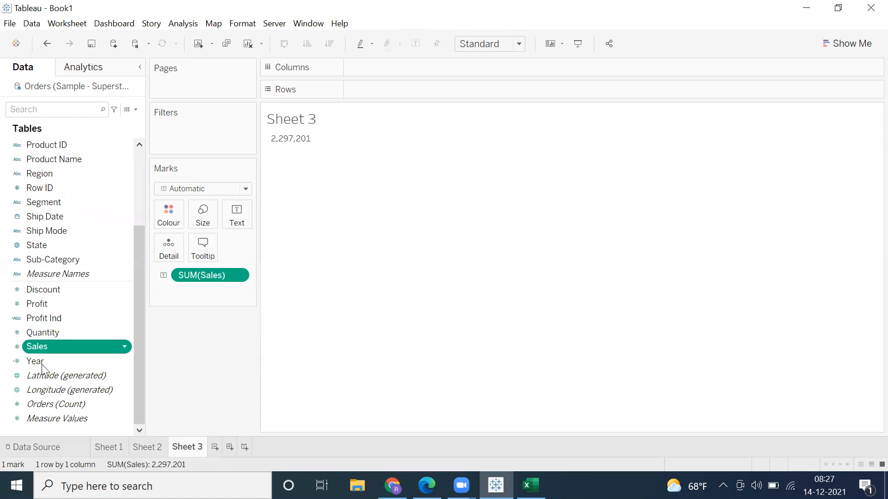
left_click(37, 318)
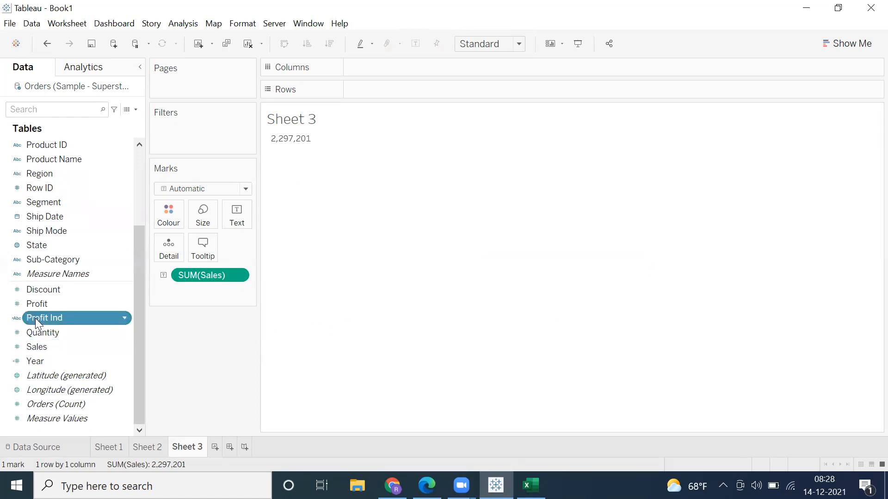
left_click(37, 348, "ctrl")
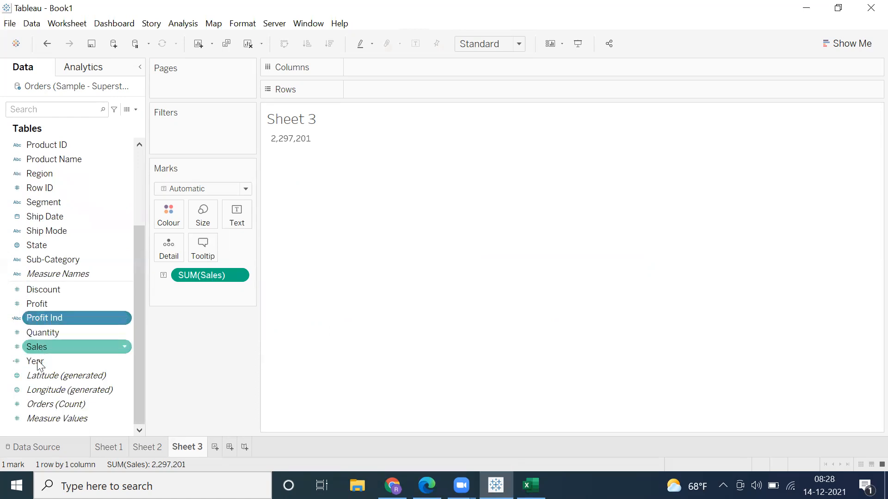
left_click(40, 363, "ctrl")
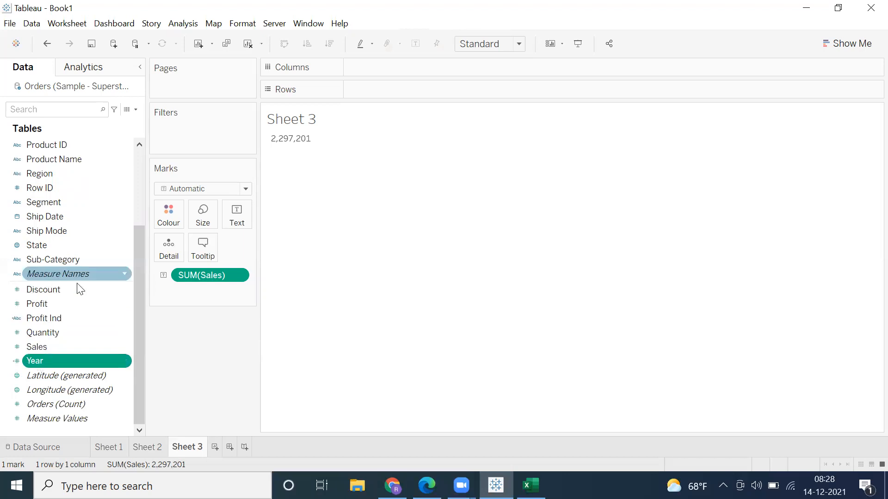
Step: Switch to the Excel notes to review the Fact and Dimension entries, and return to Tableau
left_click(530, 485)
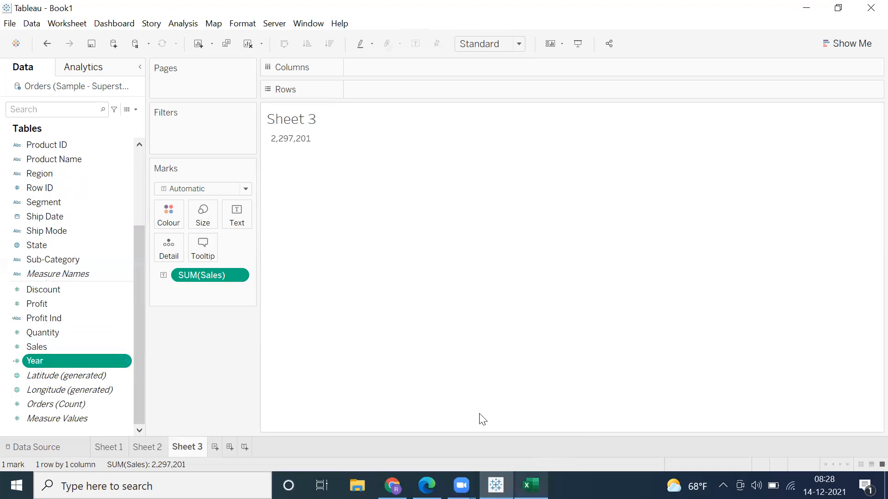
left_click_drag(133, 244, 115, 323)
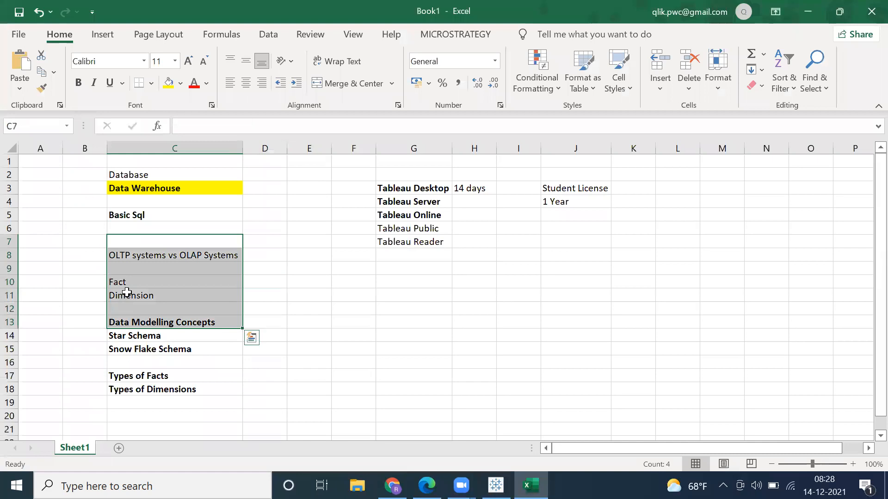
left_click(127, 295)
left_click(125, 283)
left_click(123, 297)
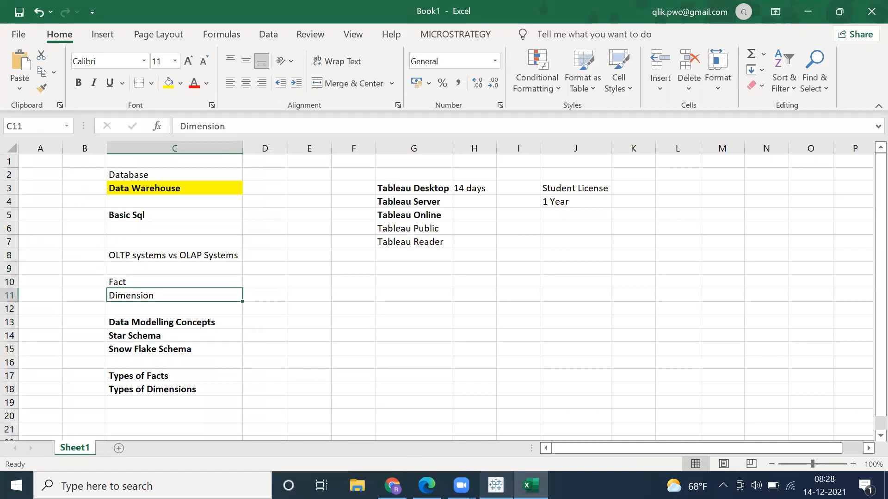
left_click(495, 486)
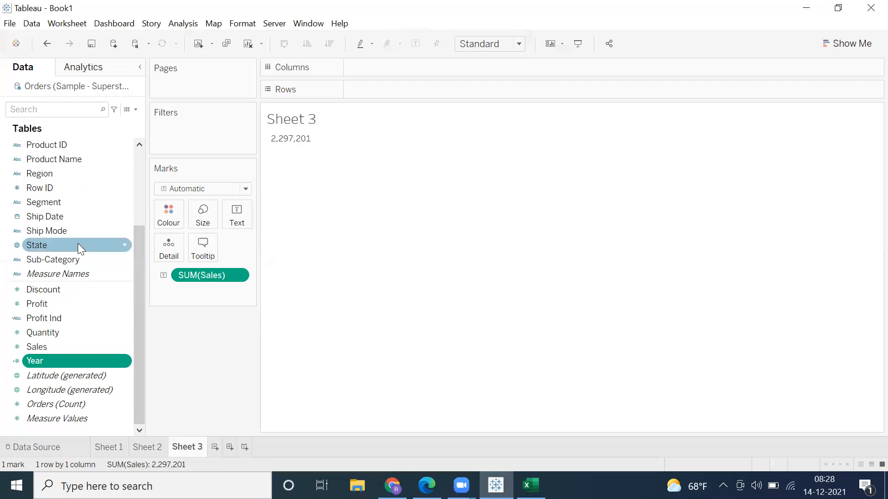
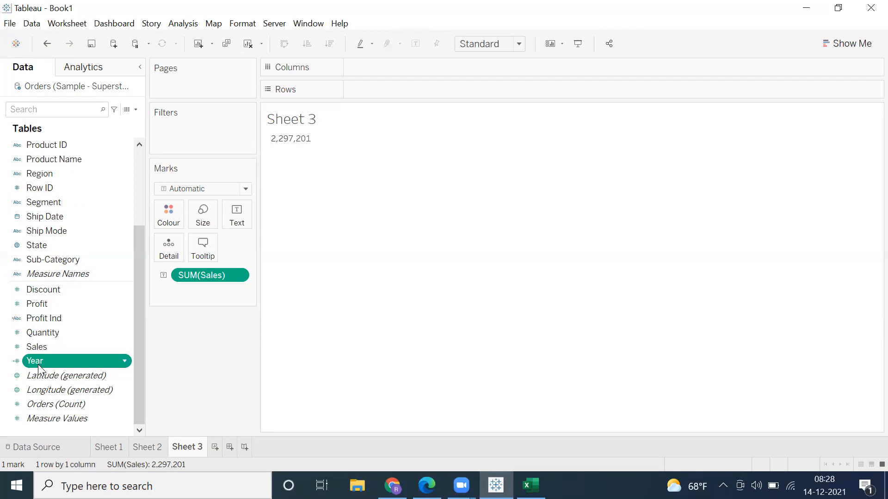
Step: Try the calculated Year measure on Rows, and remove it from the view
left_click_drag(37, 364, 389, 93)
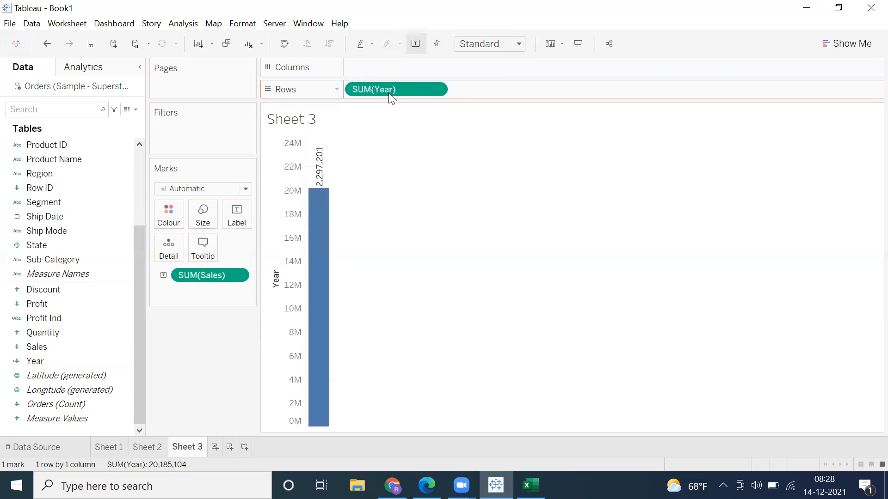
left_click_drag(389, 92, 39, 384)
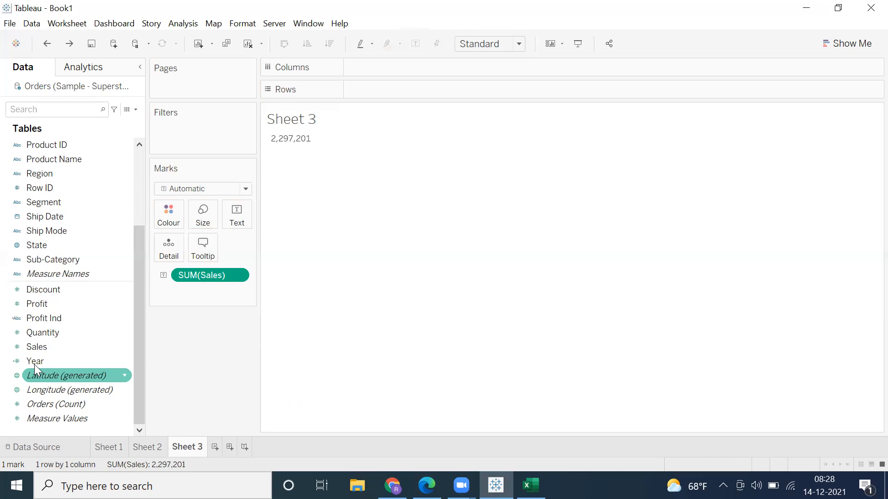
Step: Convert the calculated Year field from a measure to a dimension and place it on Rows to split Sales by year
left_click(67, 188)
left_click(70, 363)
left_click_drag(73, 296, 96, 221)
left_click_drag(101, 265, 100, 272)
left_click_drag(107, 226, 107, 227)
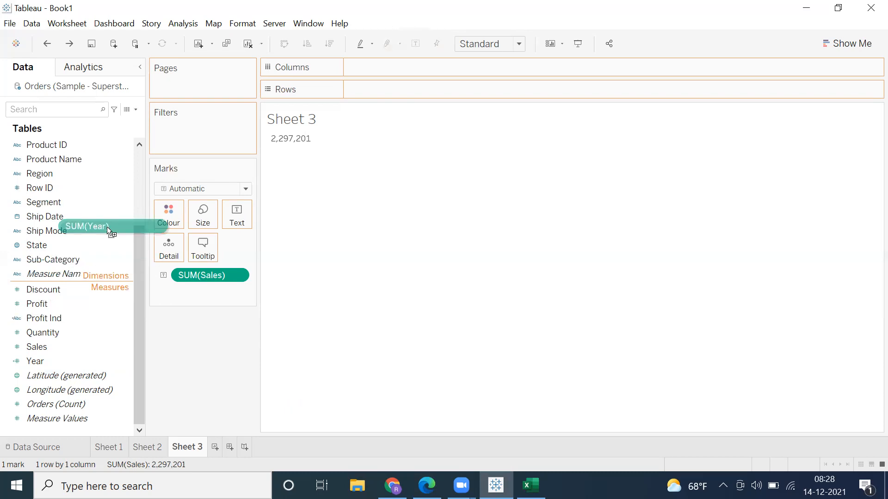
left_click_drag(111, 278, 114, 237)
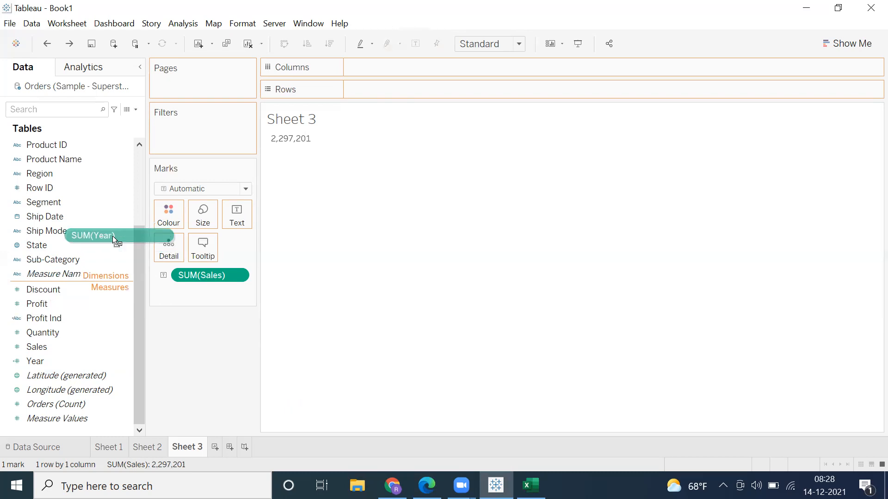
left_click_drag(113, 276, 111, 282)
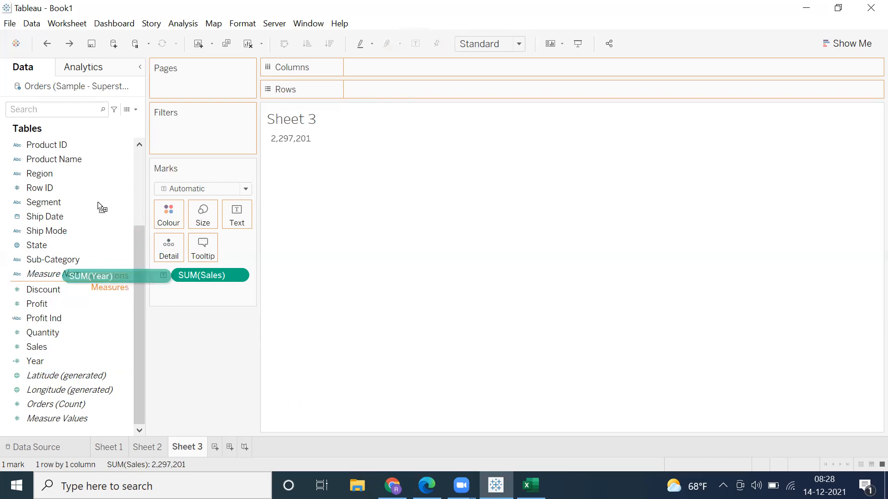
left_click_drag(98, 207, 97, 221)
left_click_drag(96, 290, 94, 220)
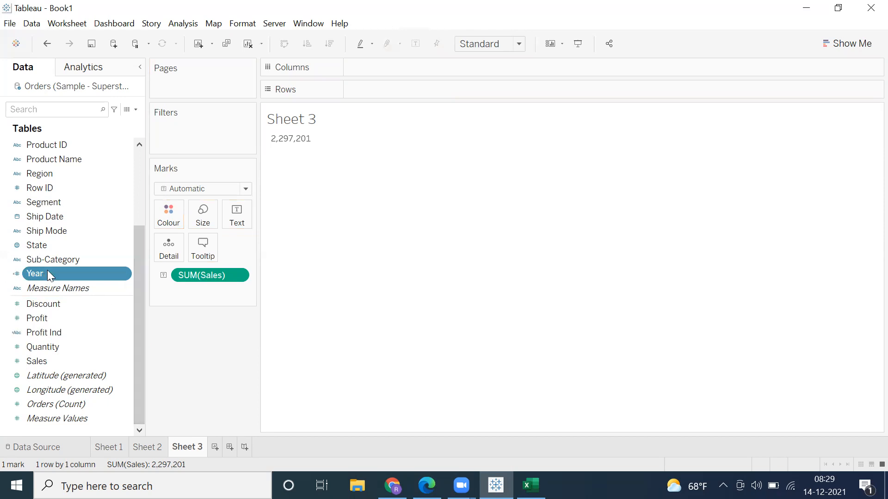
left_click_drag(381, 88, 383, 90)
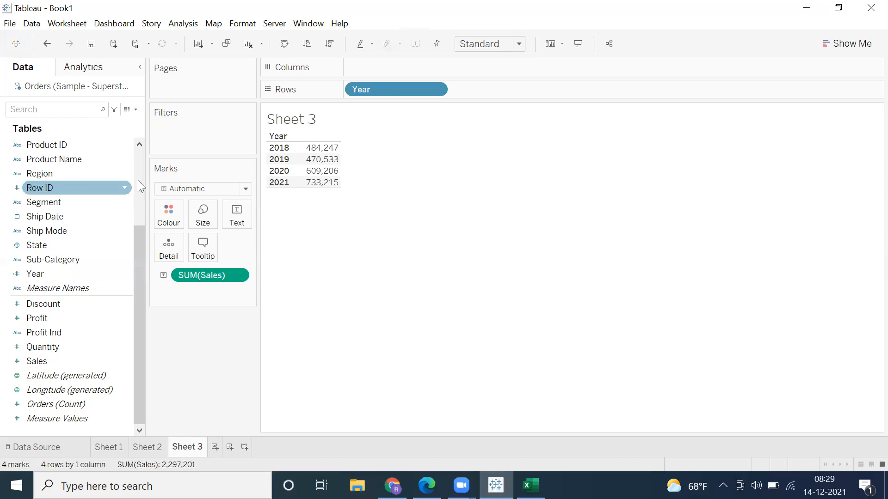
Step: Look through the dimensions in the field list, including Postal Code, Product Name, Segment and Customer Name
scroll(138, 181, "up", 3)
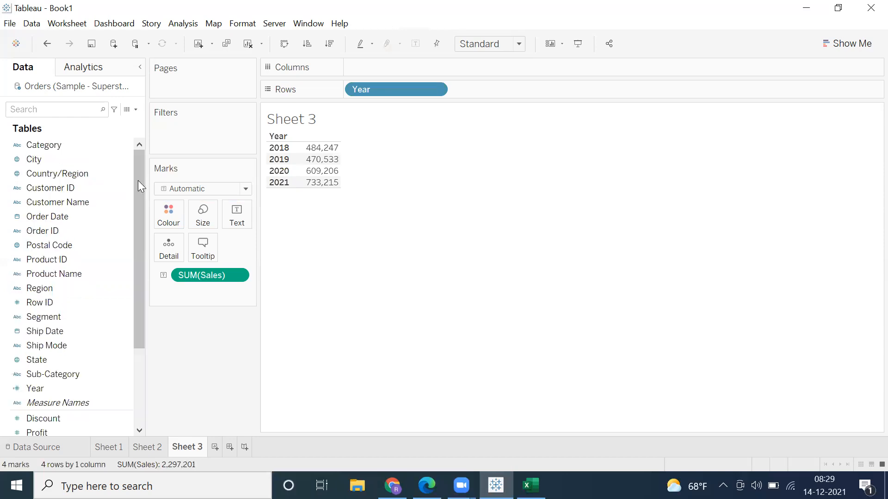
left_click(70, 244)
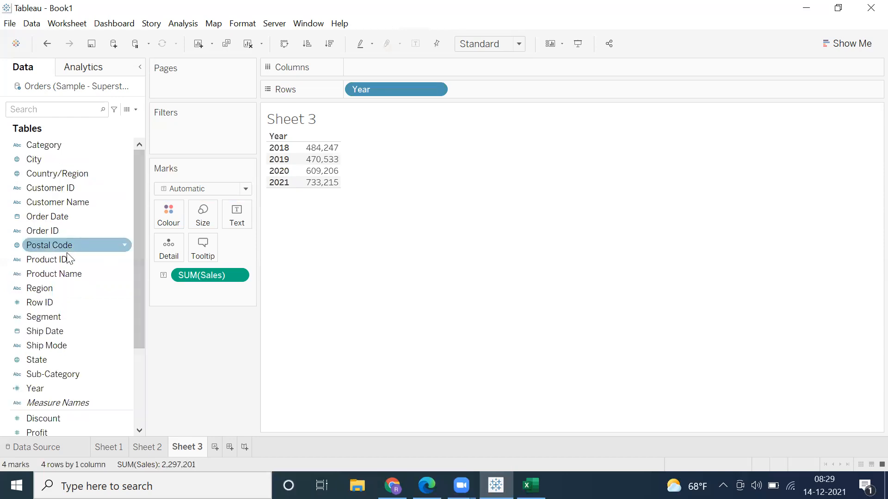
left_click(57, 275)
left_click(70, 317)
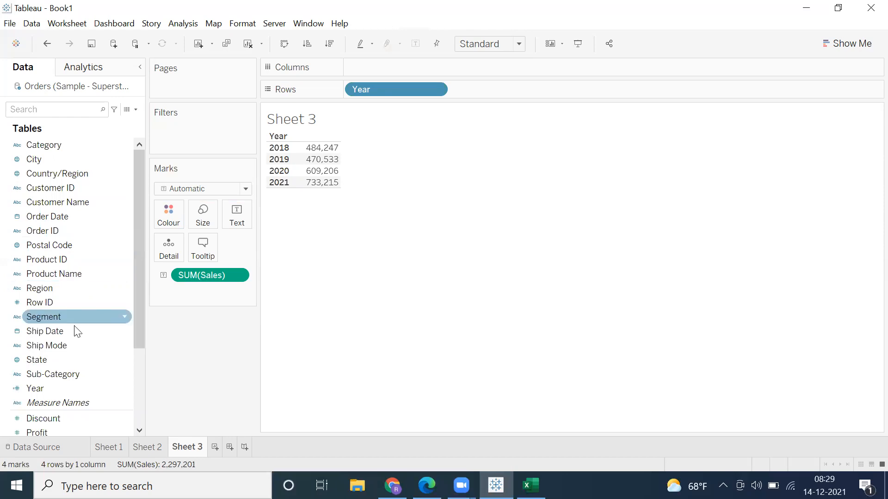
left_click(105, 202)
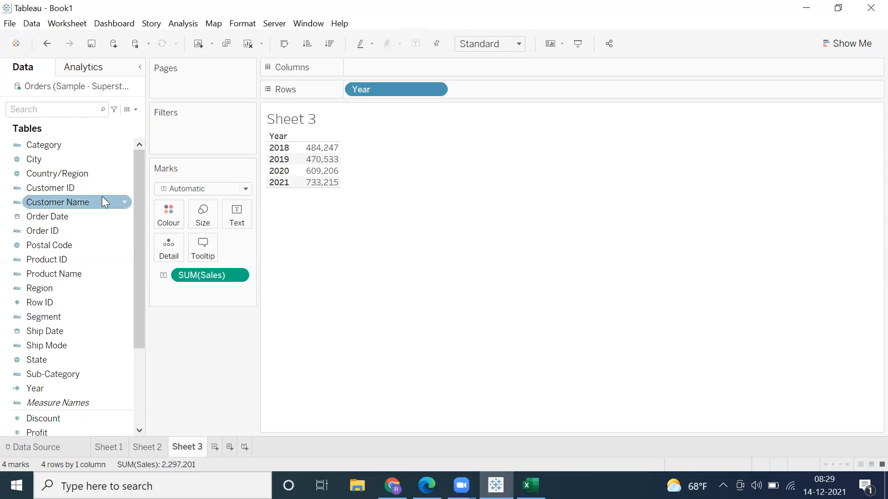
left_click(95, 250)
left_click(171, 308)
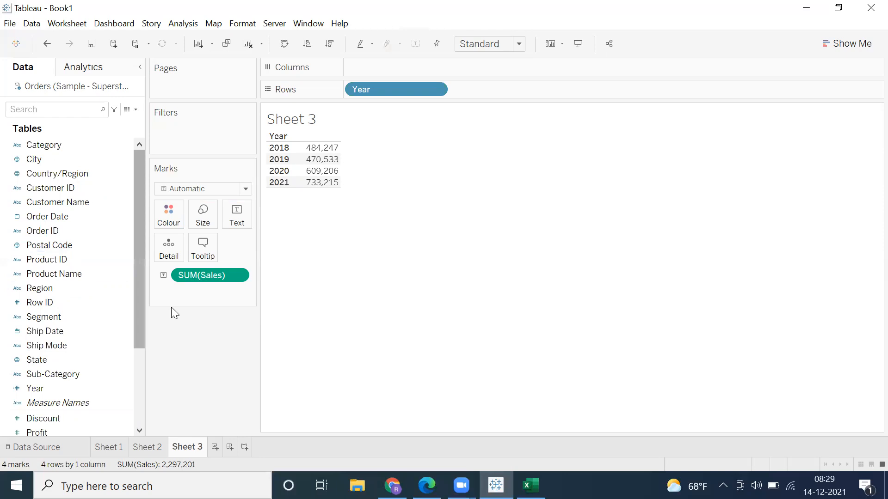
Step: Add a new worksheet and plot the State field on it as a symbol map
left_click(214, 447)
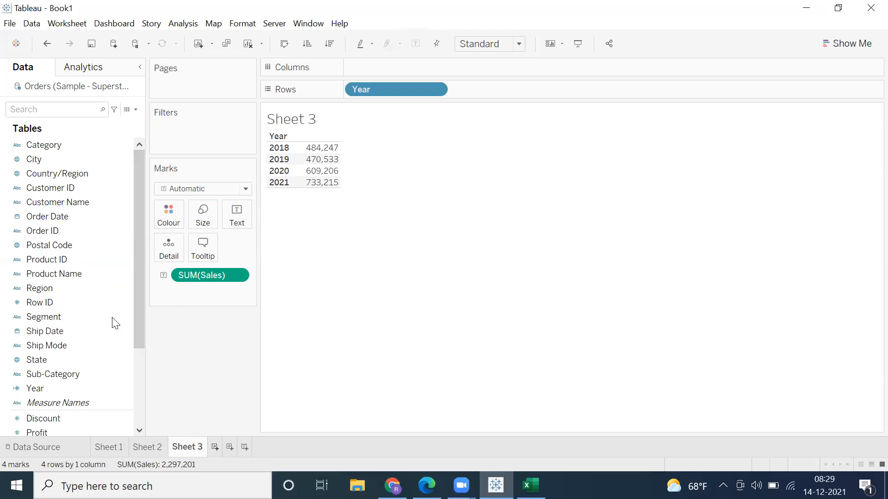
left_click(41, 245)
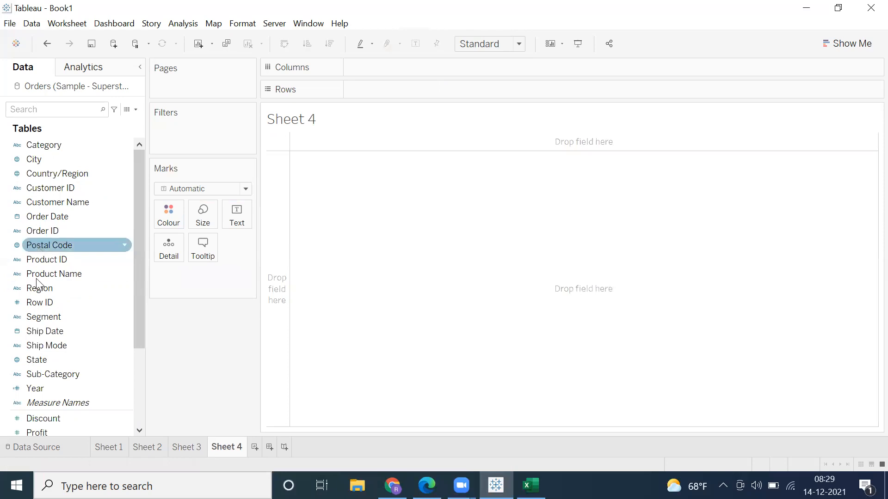
left_click(49, 333, "ctrl")
left_click(39, 363, "ctrl")
left_click_drag(39, 363, 378, 238)
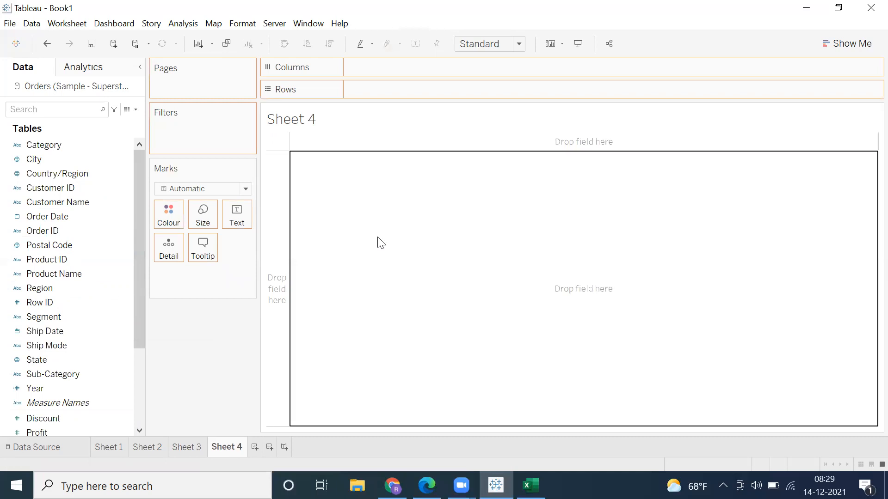
left_click_drag(380, 243, 391, 235)
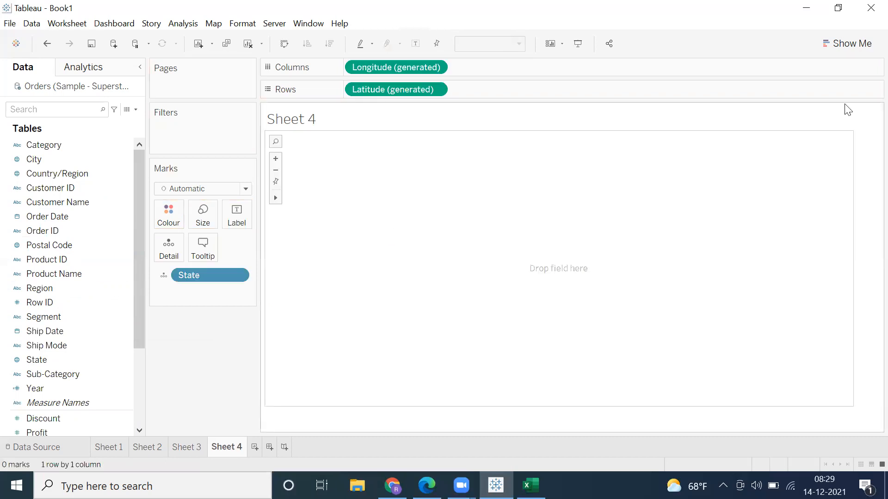
left_click(863, 45)
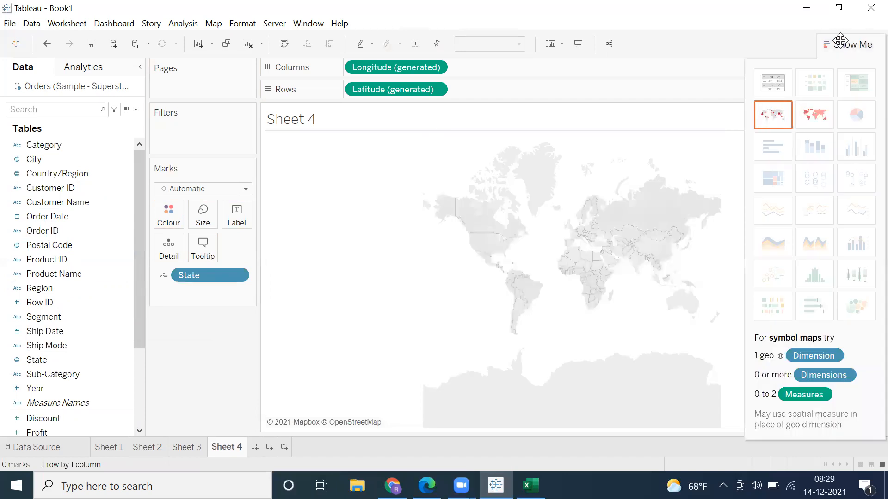
left_click(843, 44)
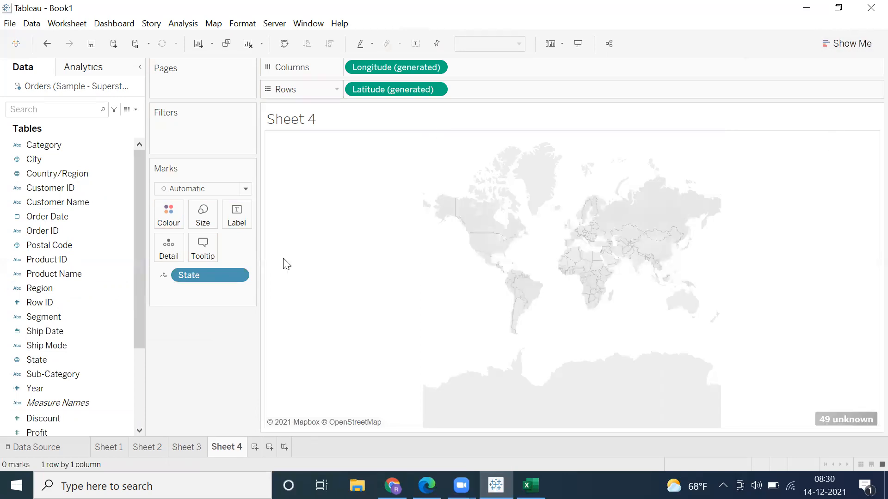
Step: Edit the map's unknown State locations so that the country is taken from the Country/Region field
left_click(828, 418)
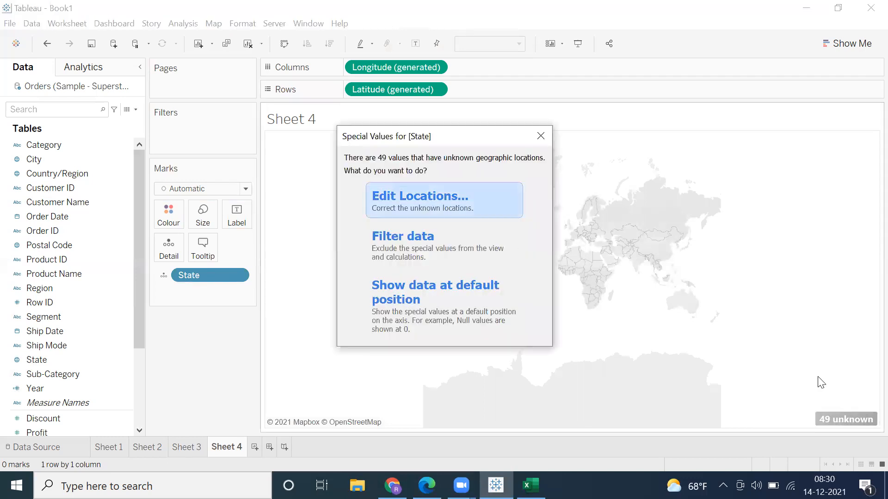
left_click(541, 136)
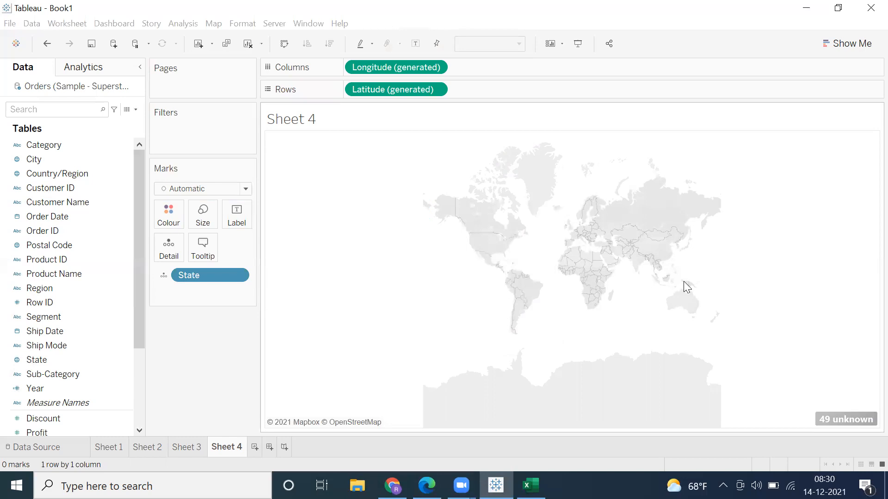
left_click(835, 418)
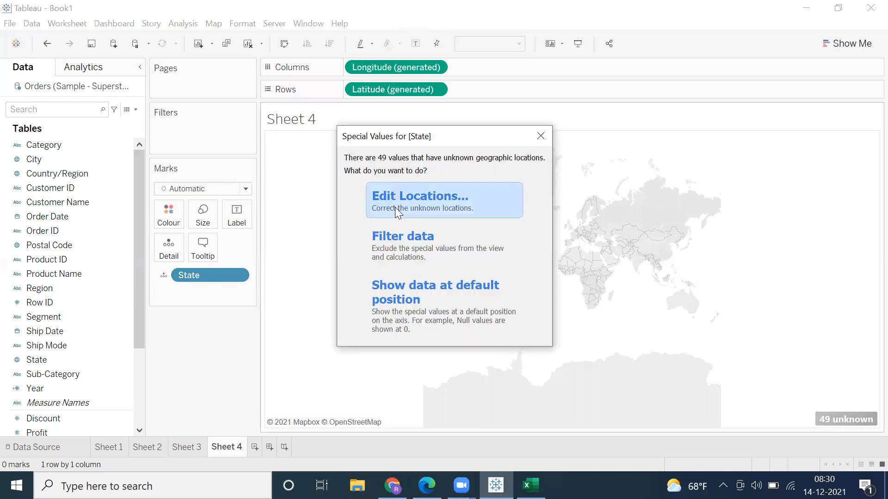
left_click(434, 206)
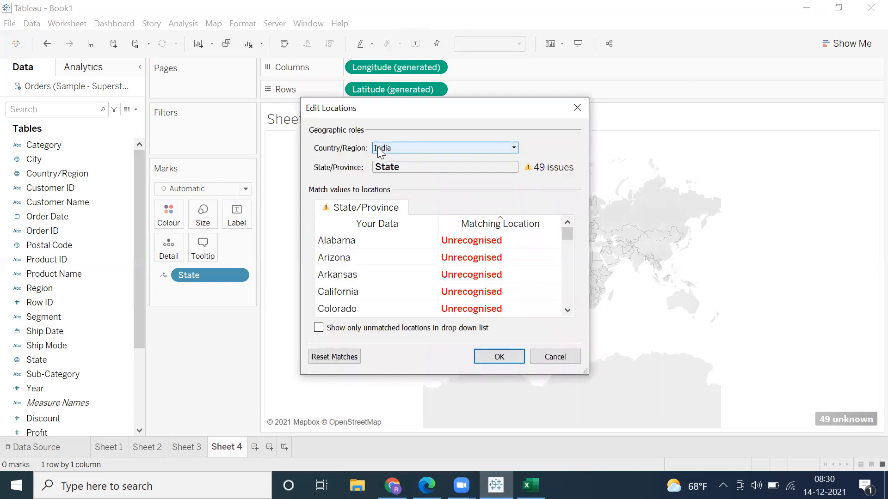
left_click(379, 150)
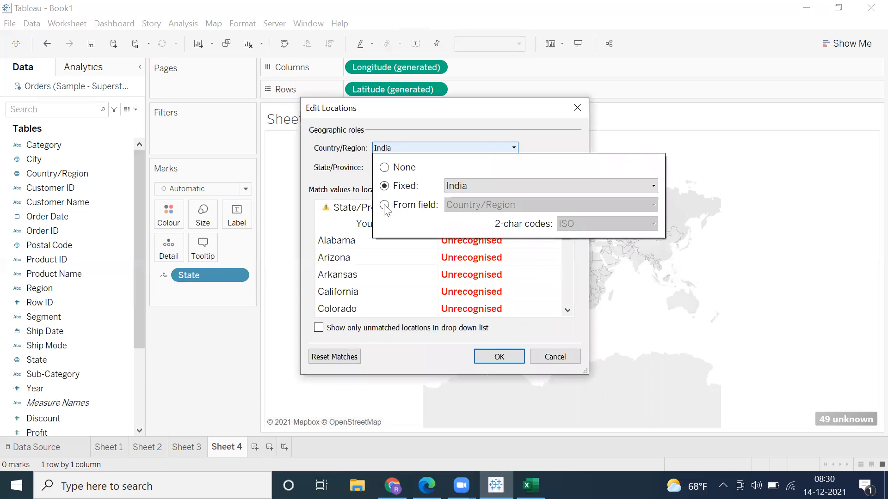
left_click(386, 205)
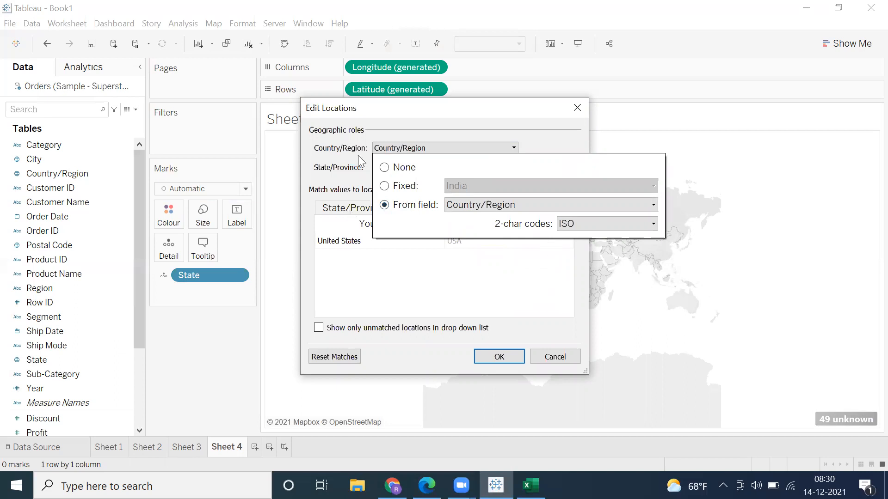
left_click(389, 153)
left_click(490, 357)
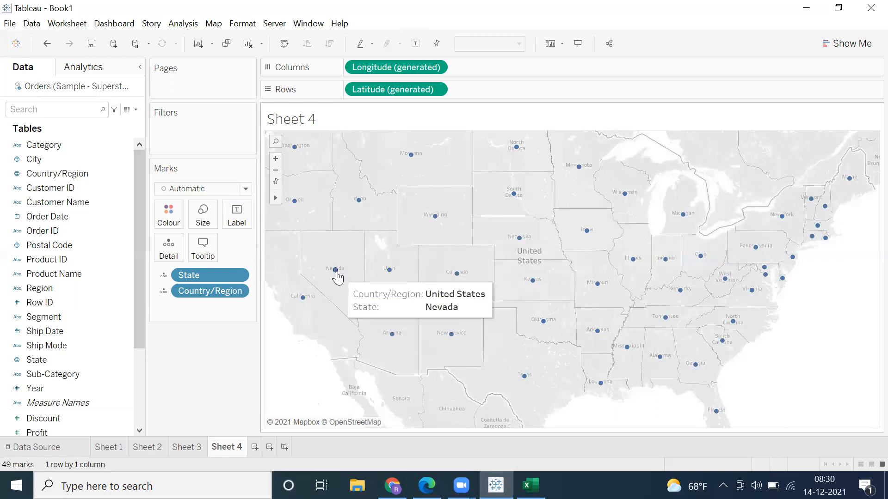
Step: Label the map marks with the State names
scroll(82, 335, "down", 1)
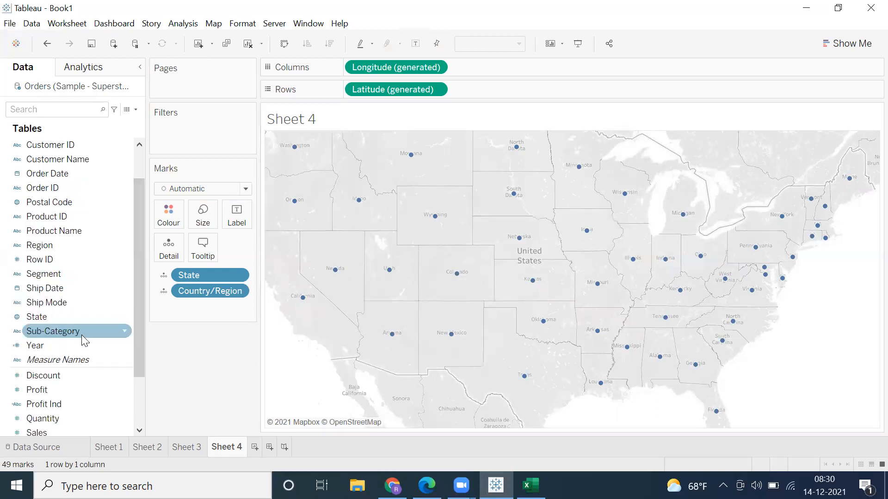
scroll(82, 335, "up", 1)
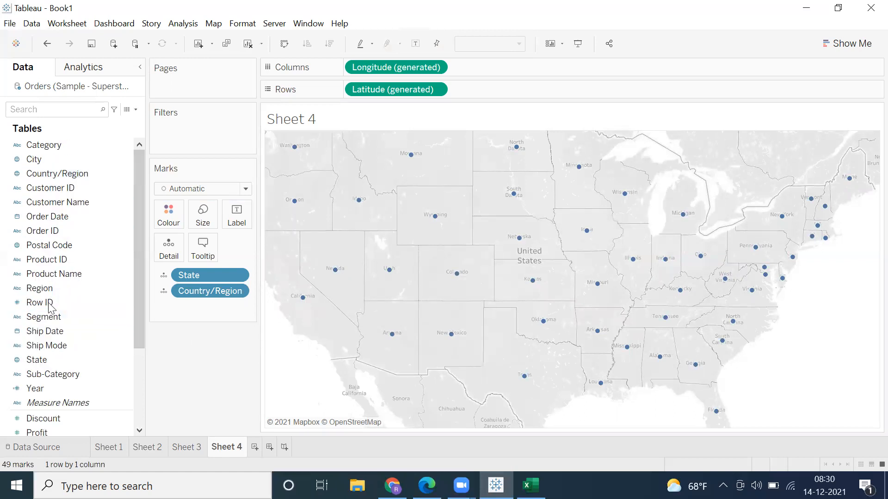
left_click_drag(47, 360, 236, 224)
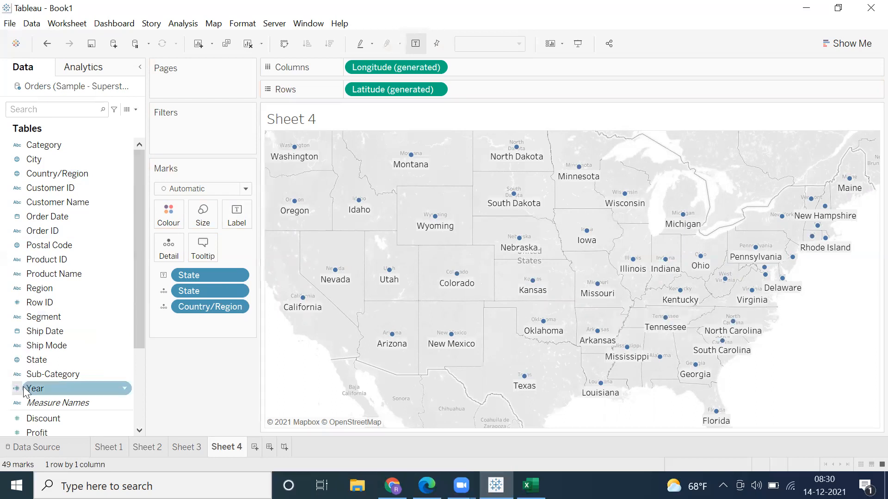
Step: Size the state marks by Sales and enlarge the overall mark size to about three quarters of its range
scroll(32, 390, "down", 2)
left_click_drag(32, 390, 198, 221)
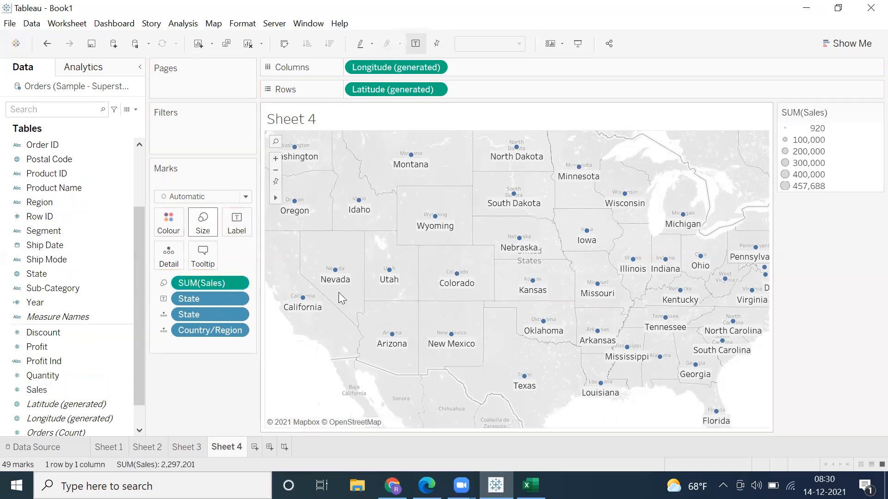
scroll(296, 304, "down", 1)
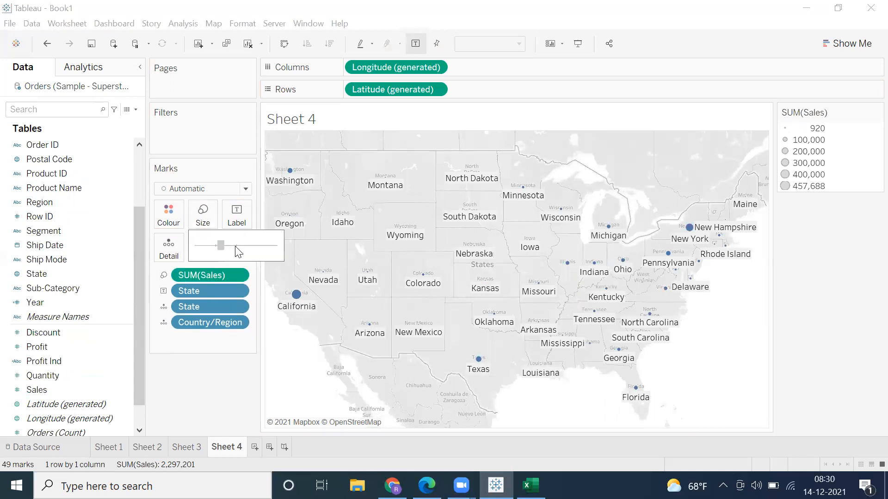
mouse_move(235, 246)
left_mouse_down()
mouse_move(263, 245)
mouse_move(256, 247)
left_mouse_up()
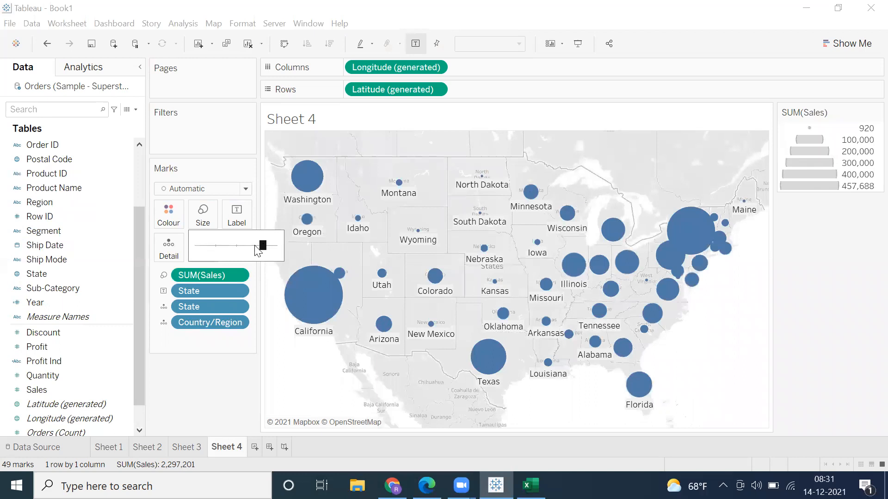
left_click(168, 391)
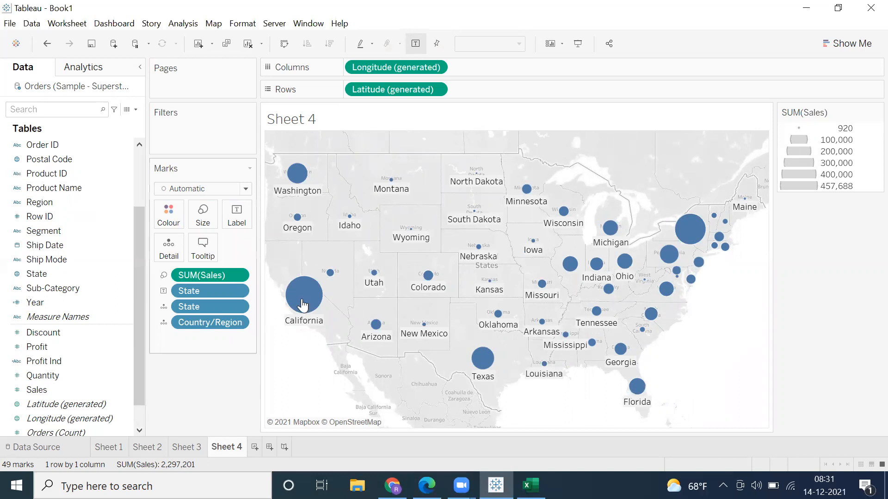
Step: Colour the state marks by Profit Ind and add Profit to their labels
left_click_drag(46, 367, 173, 223)
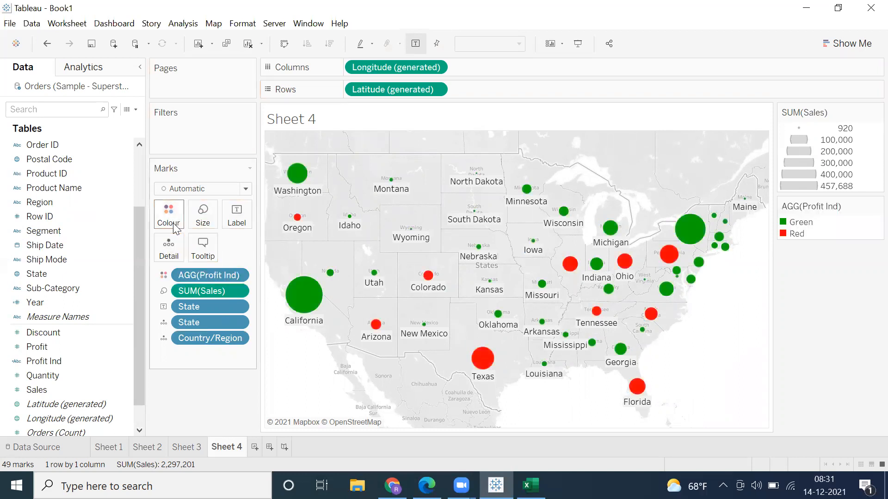
mouse_move(310, 305)
left_click_drag(36, 346, 237, 219)
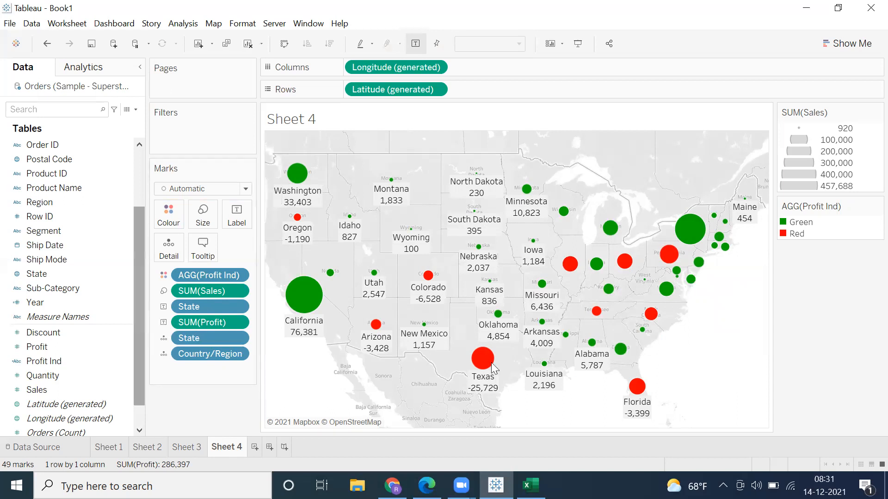
mouse_move(483, 369)
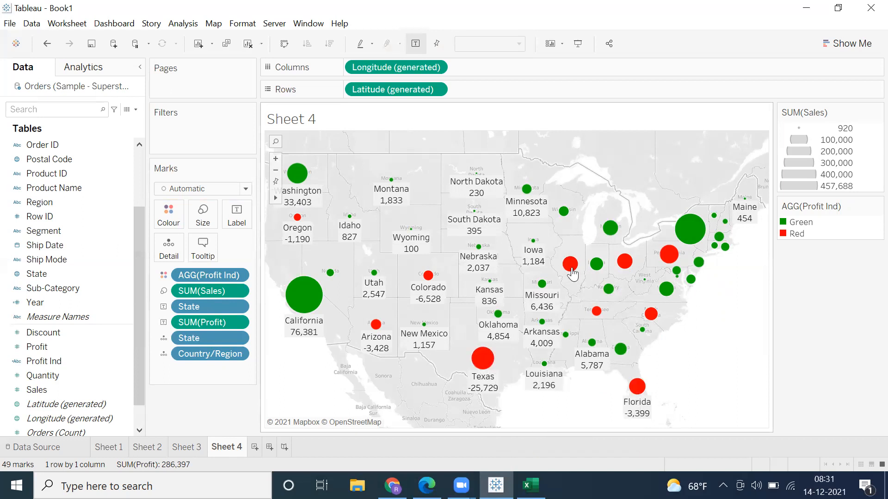
Step: Create a new worksheet and plot the State field on a map
mouse_move(572, 273)
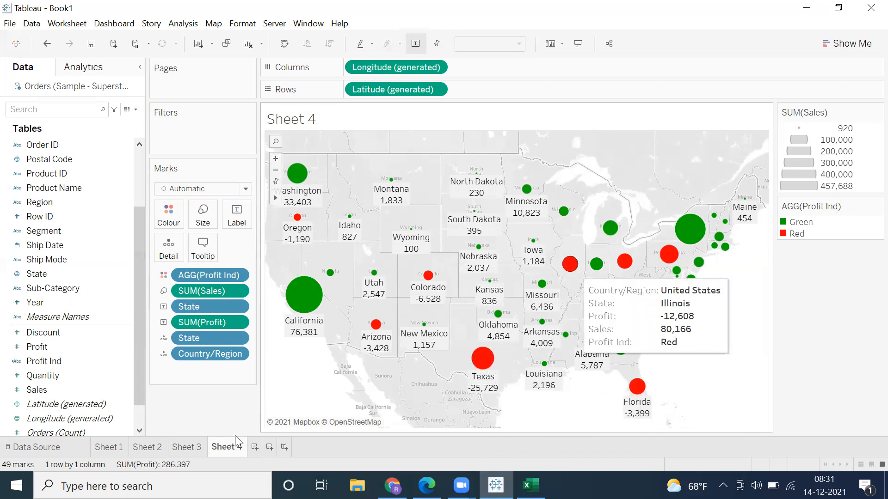
right_click(216, 452)
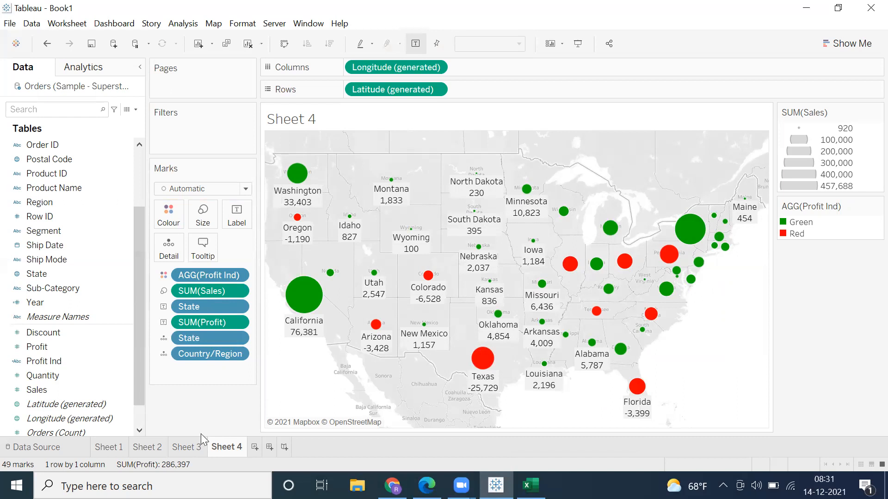
left_click(250, 454)
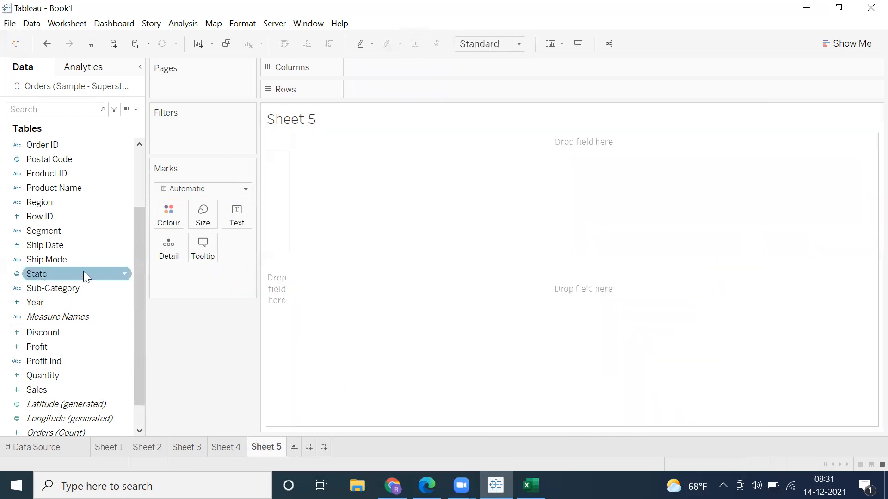
left_click_drag(85, 275, 844, 417)
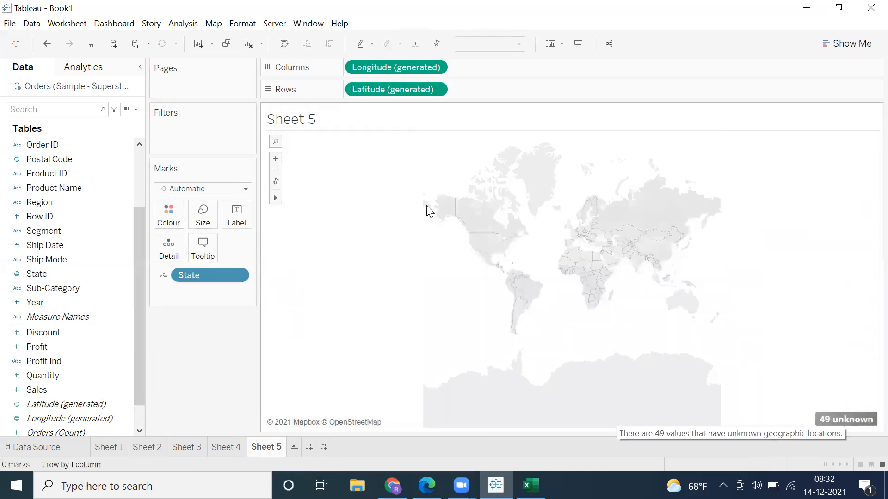
Step: Take the country for the unknown State locations from the Country/Region field and change the symbol map to a filled map
left_click(394, 182)
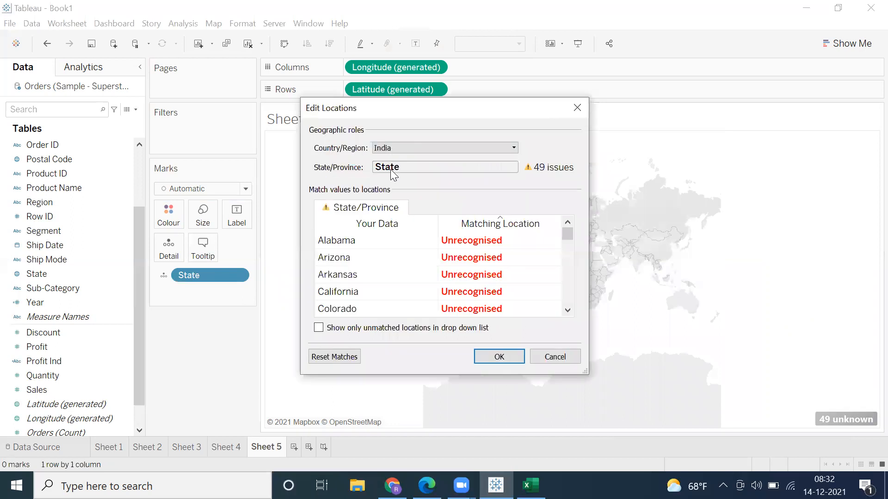
left_click(391, 148)
left_click(389, 206)
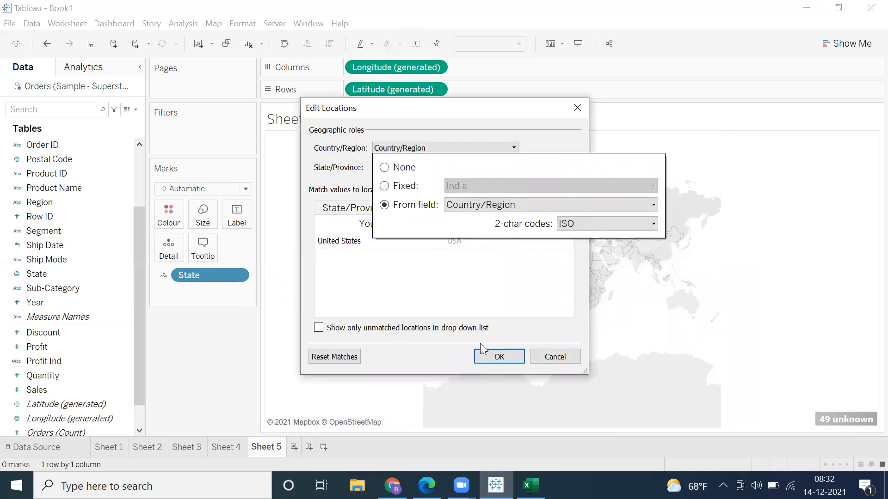
left_click(485, 357)
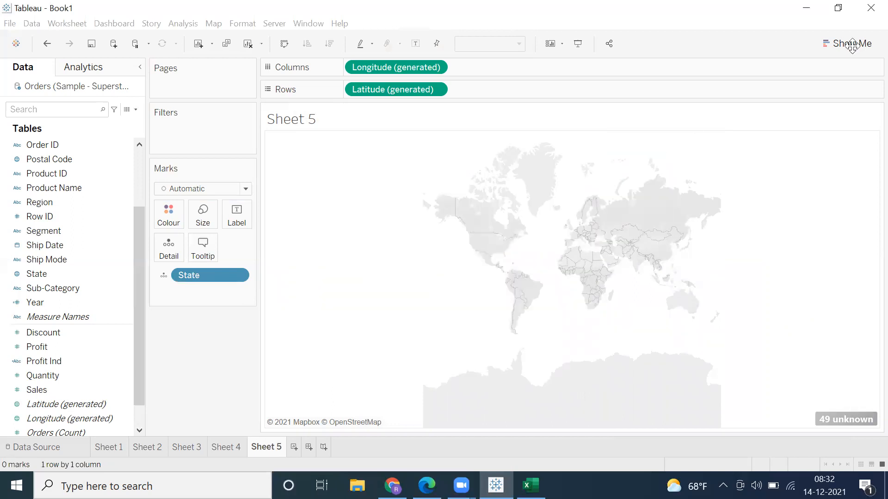
left_click(852, 44)
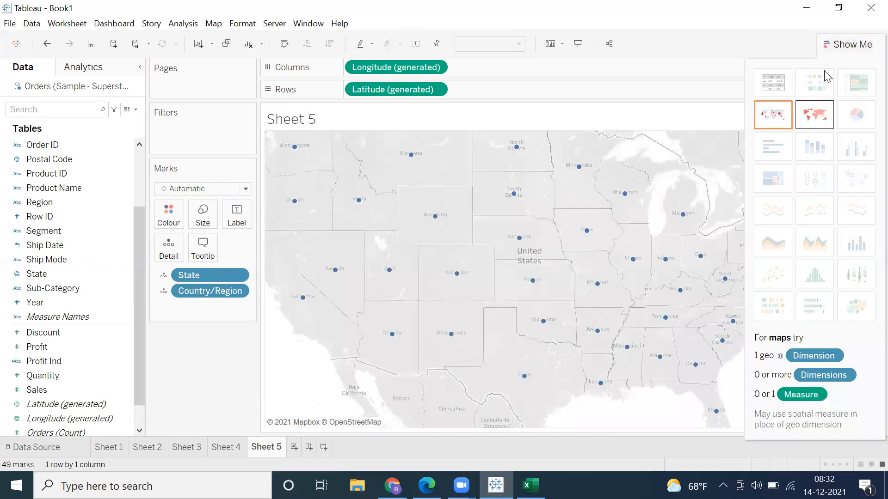
left_click(814, 115)
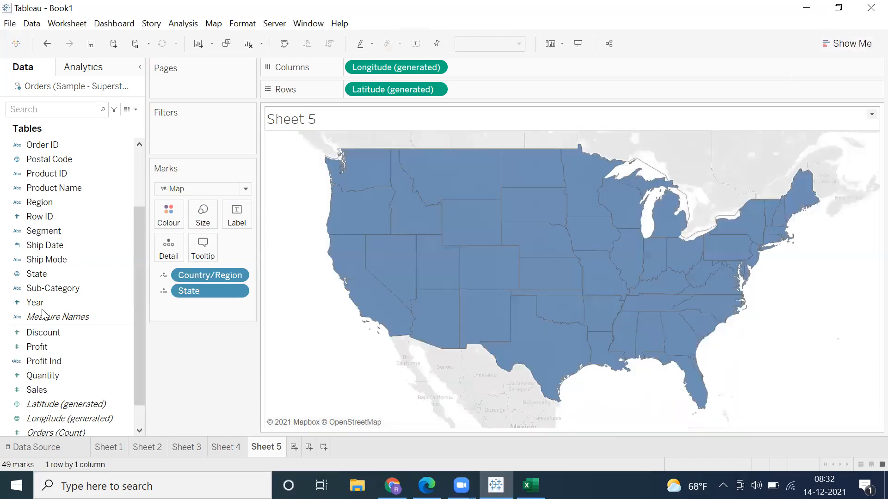
Step: Colour the filled map by State and label each area with its State name
left_click(37, 284)
left_click_drag(97, 267, 165, 214)
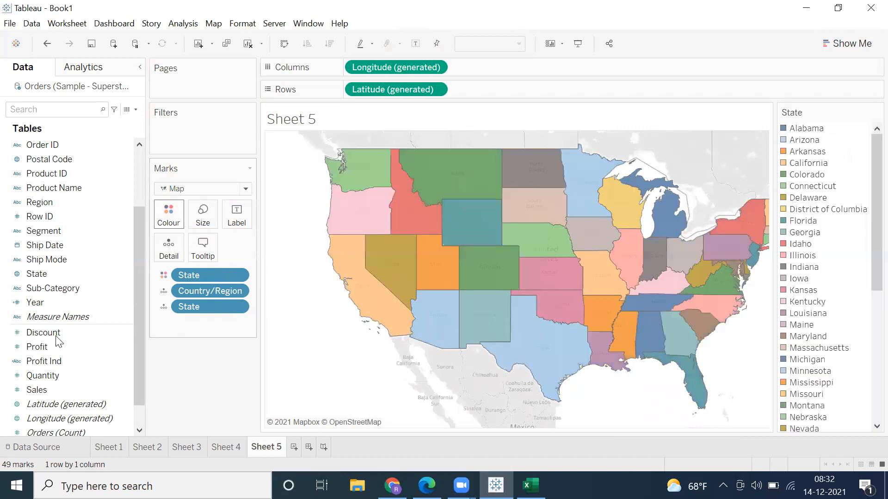
left_click_drag(37, 273, 235, 223)
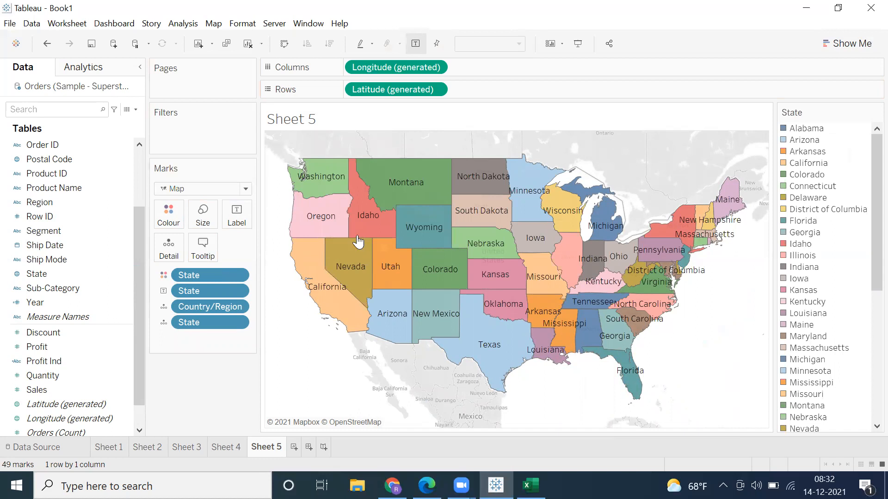
mouse_move(372, 290)
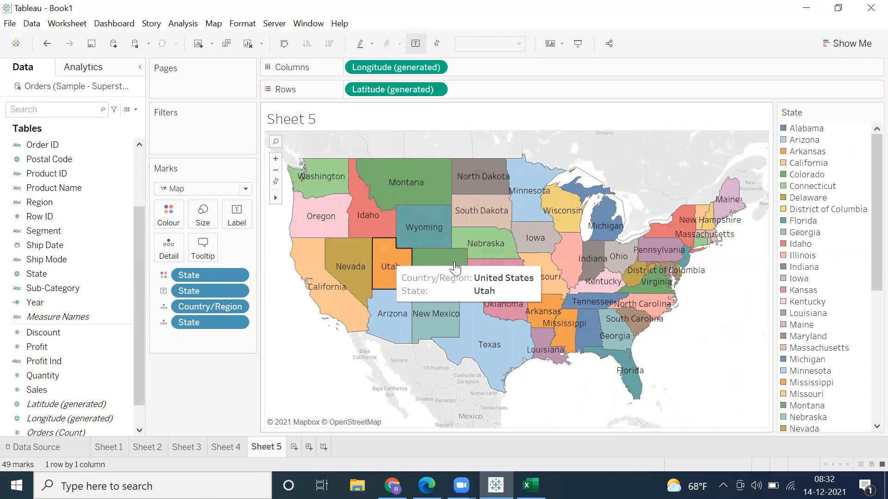
Step: Examine the profit and sales details of individual state marks on the Sheet 4 map
left_click(224, 442)
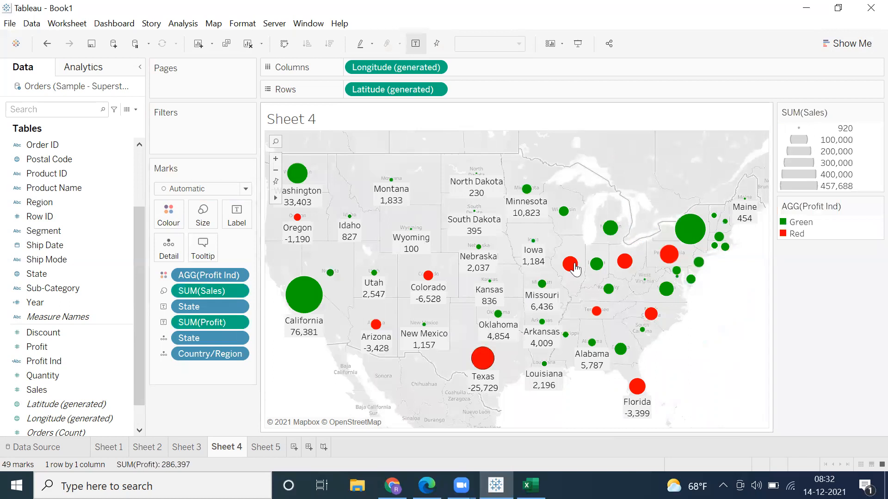
mouse_move(574, 268)
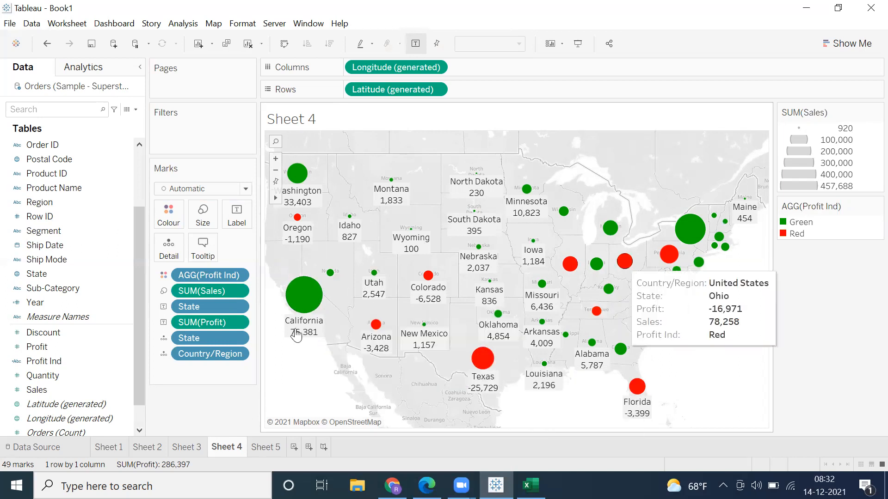
mouse_move(295, 312)
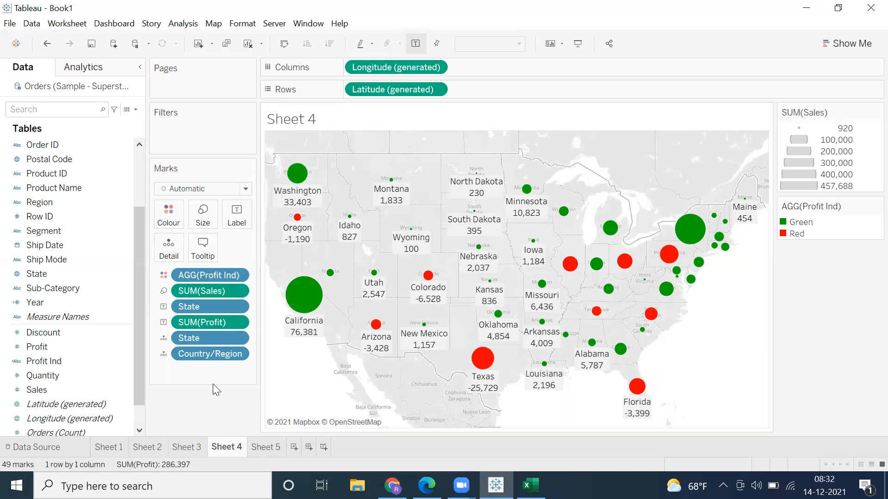
Step: Add Sales to the state labels of the Sheet 5 filled map and set the label font size to 8
left_click(264, 448)
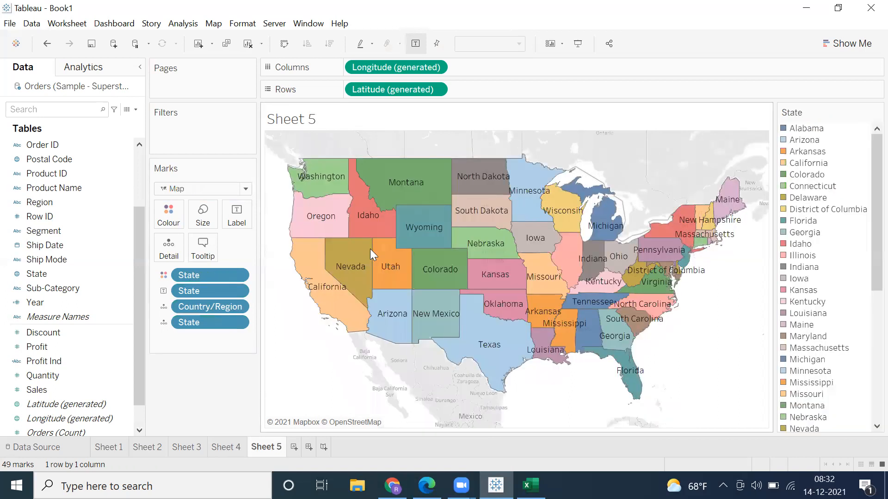
left_click_drag(46, 392, 237, 221)
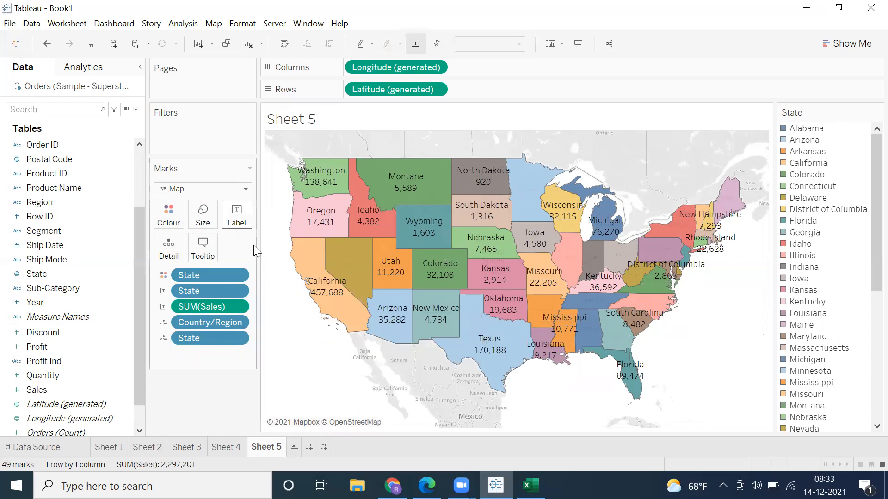
left_click(236, 214)
left_click(334, 287)
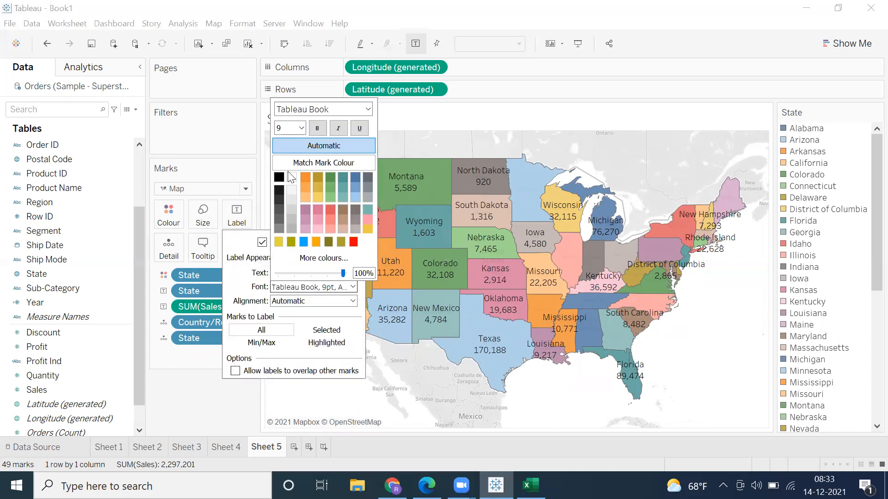
left_click(302, 129)
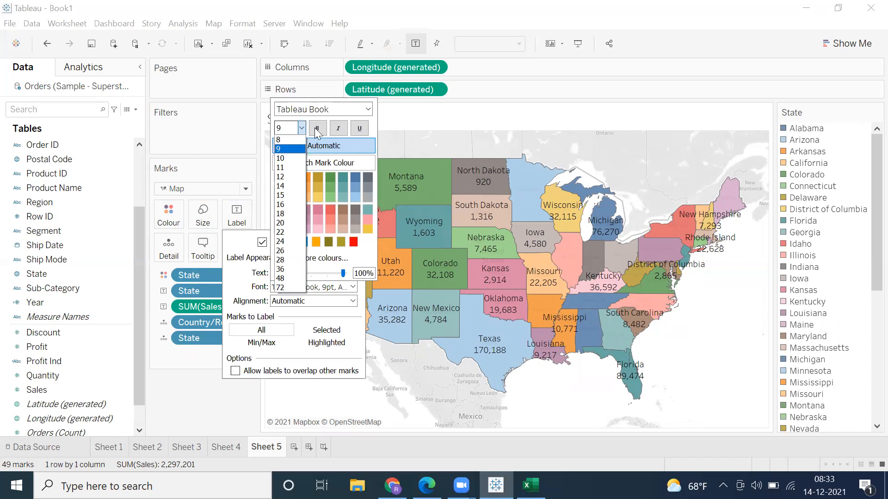
left_click(279, 139)
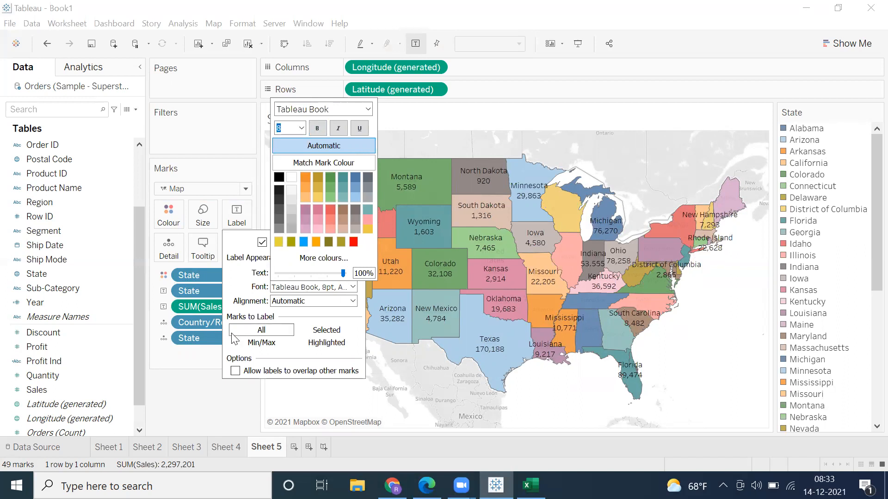
left_click(202, 392)
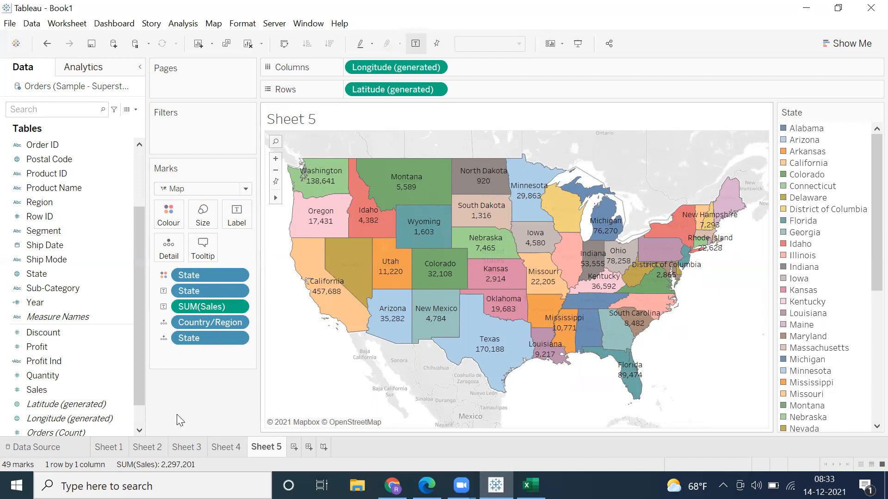
Step: Create a new worksheet listing Product Name in rows with Sales as the text values
left_click(296, 447)
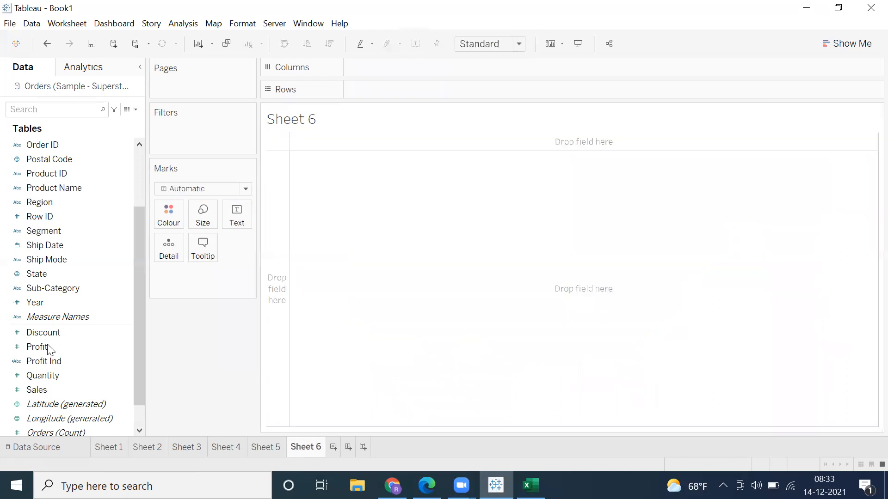
left_click_drag(48, 349, 60, 290)
left_click(36, 196)
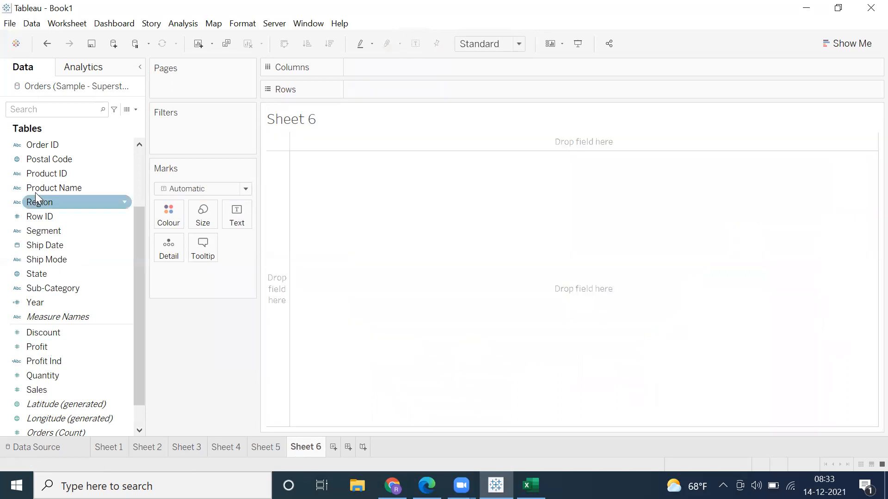
left_click(38, 189)
left_click_drag(38, 189, 377, 187)
left_click(44, 391)
left_click_drag(160, 322, 208, 275)
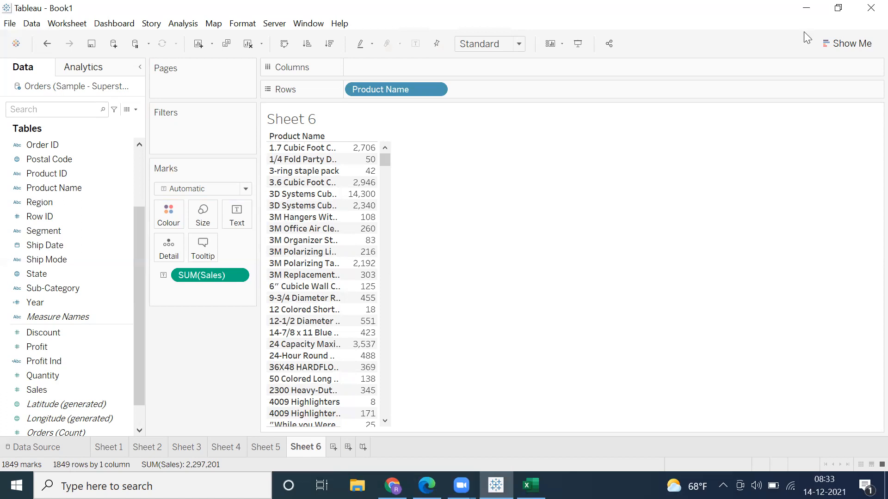
Step: Convert the product sales table to a packed bubbles chart
key("ctrl+1")
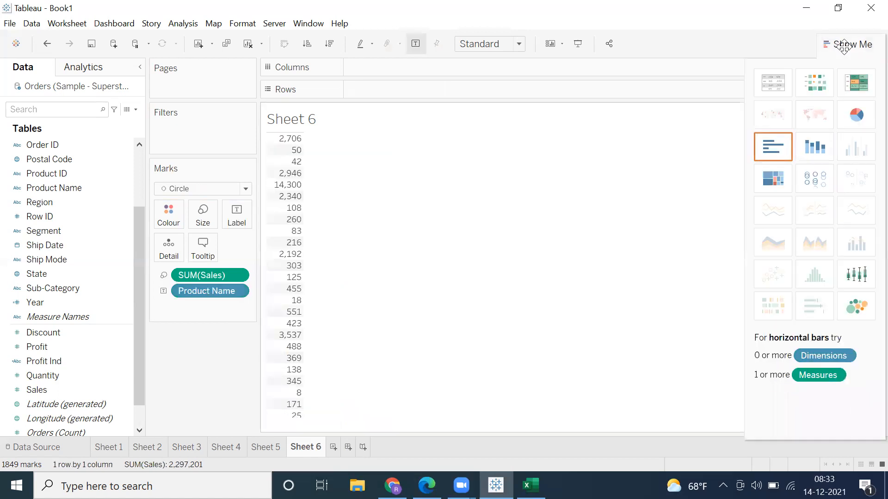
key("ctrl+1")
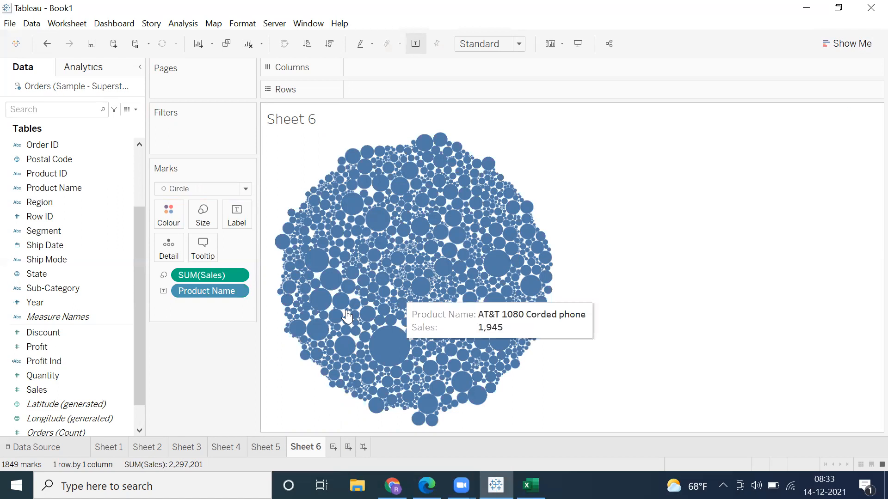
mouse_move(340, 308)
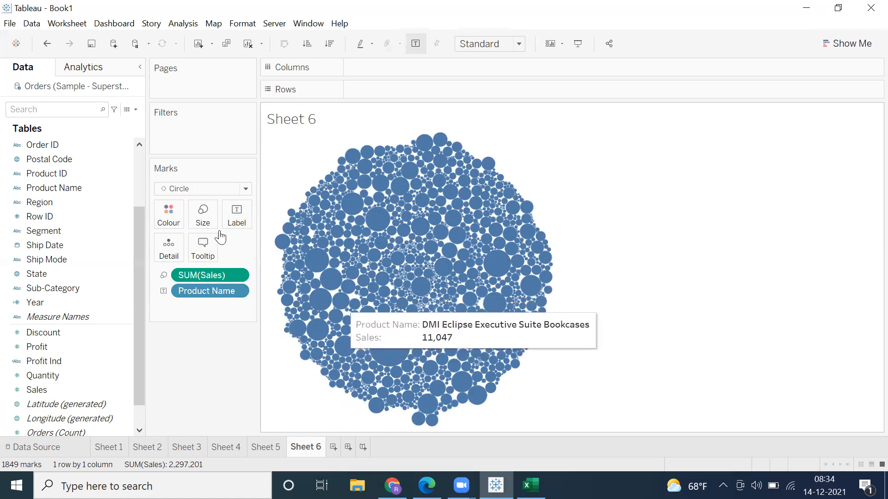
Step: Format the SUM(Sales) value in the bubble chart's tooltip with font size 16 and red text
left_click(204, 250)
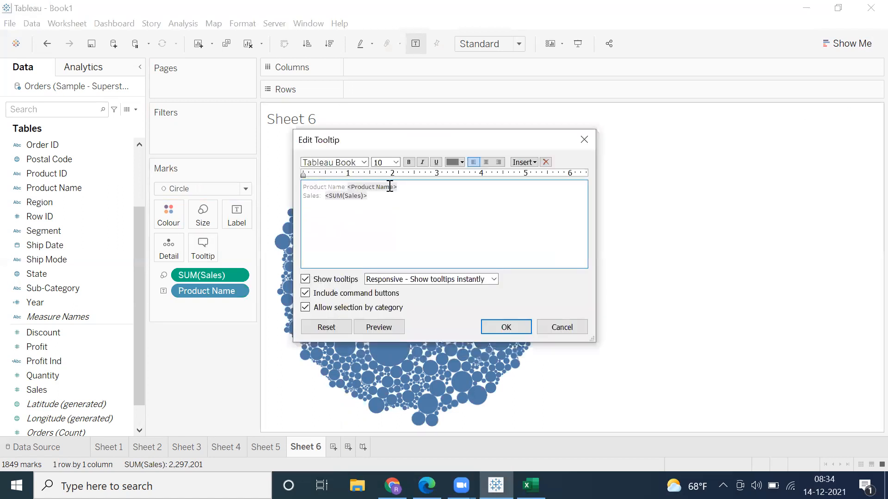
left_click_drag(335, 202, 325, 198)
left_click(391, 163)
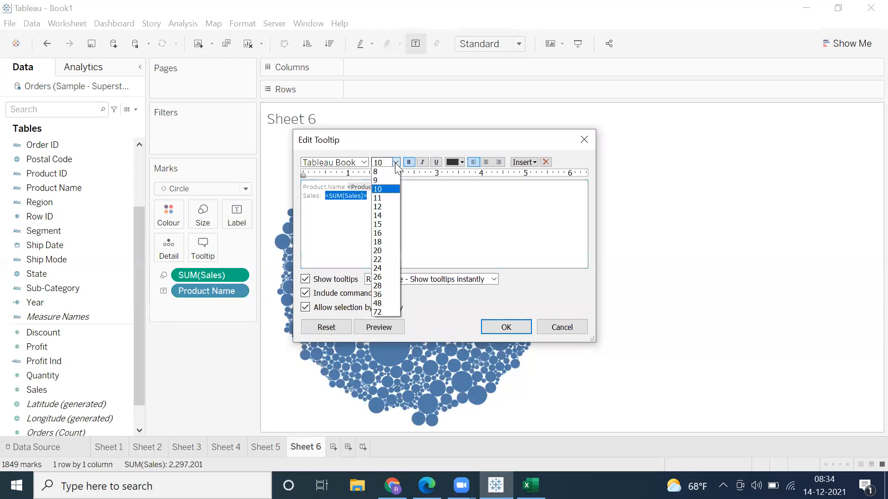
left_click(385, 235)
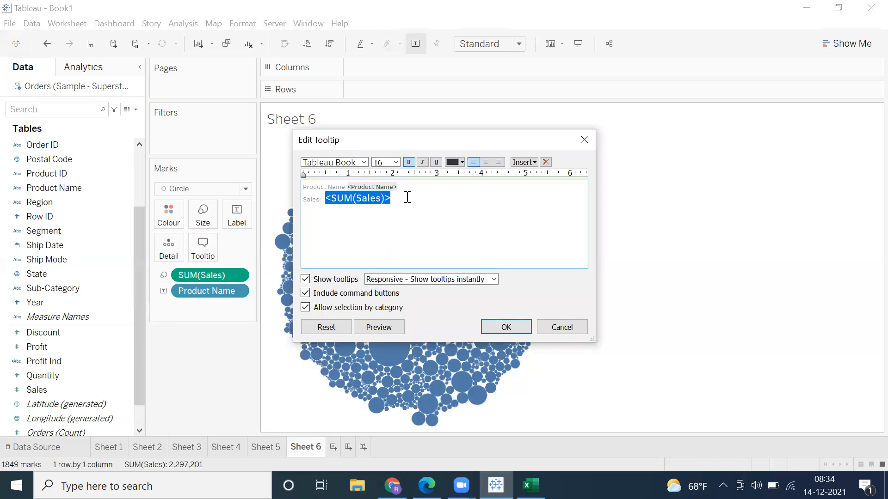
left_click(455, 163)
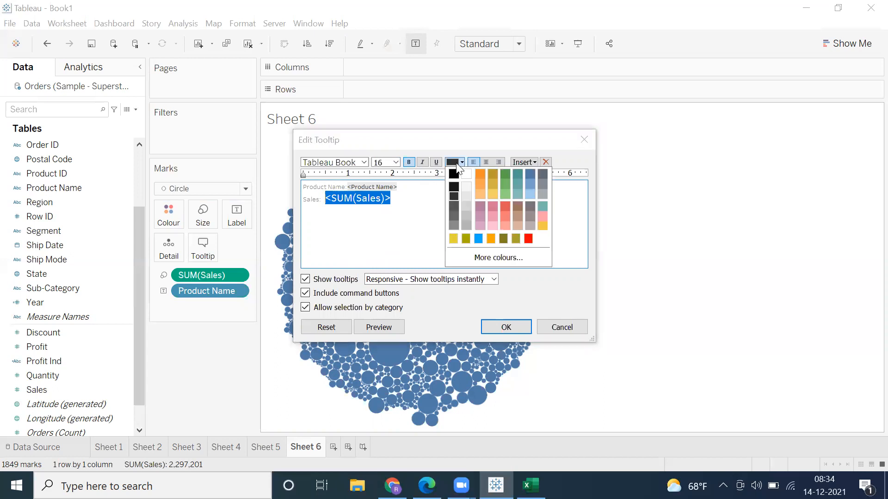
left_click(528, 239)
left_click(496, 329)
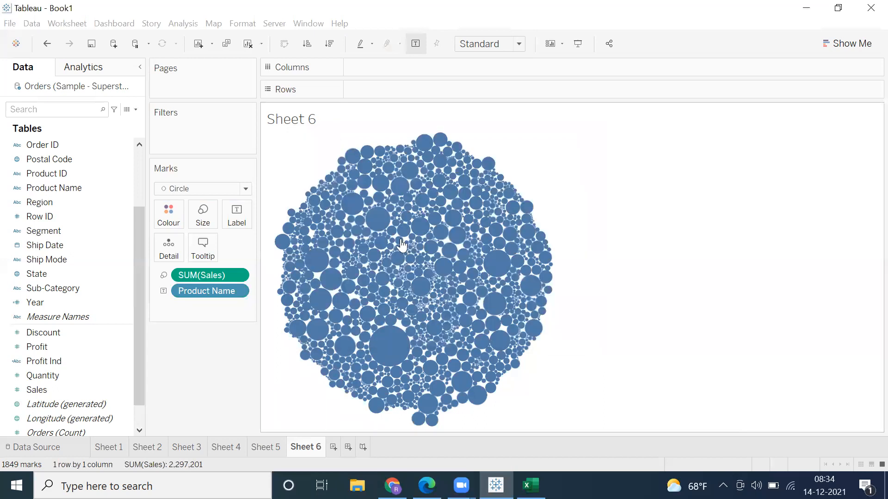
mouse_move(401, 245)
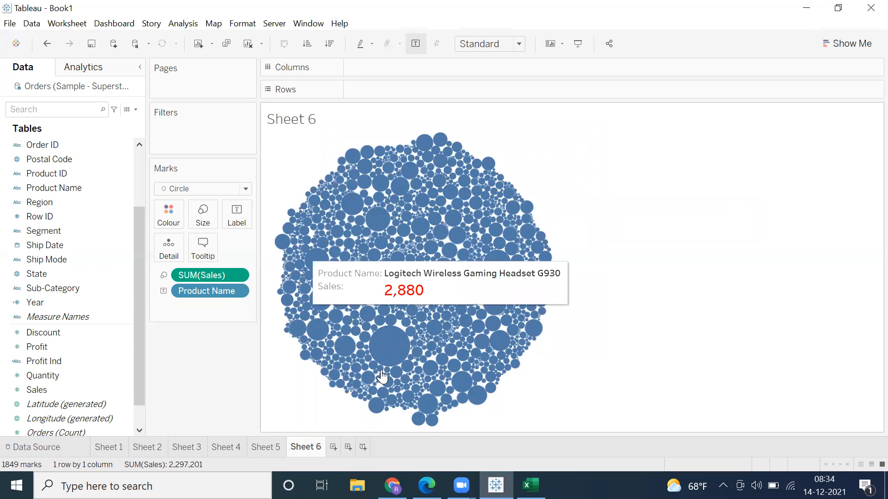
Step: Select a block of bubbles in the chart's upper-left area and keep only those products
mouse_move(548, 289)
left_mouse_down()
mouse_move(451, 374)
mouse_move(315, 267)
mouse_move(639, 195)
left_mouse_up()
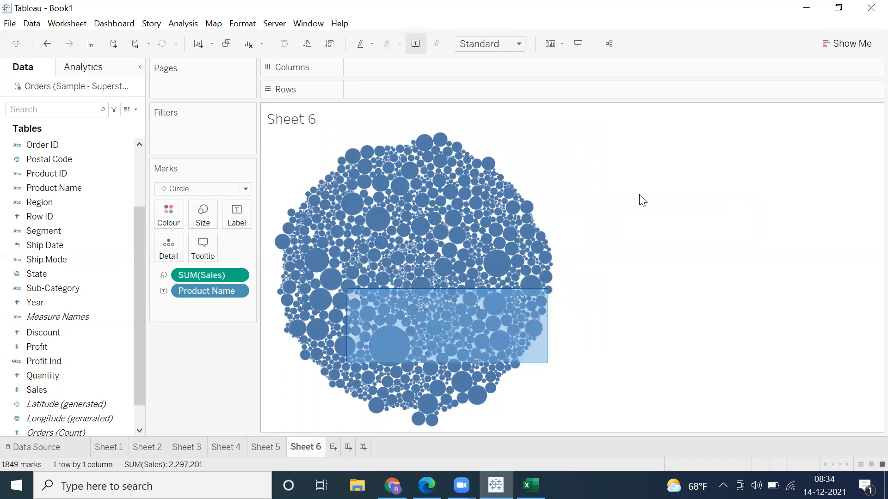
left_click_drag(366, 194, 453, 280)
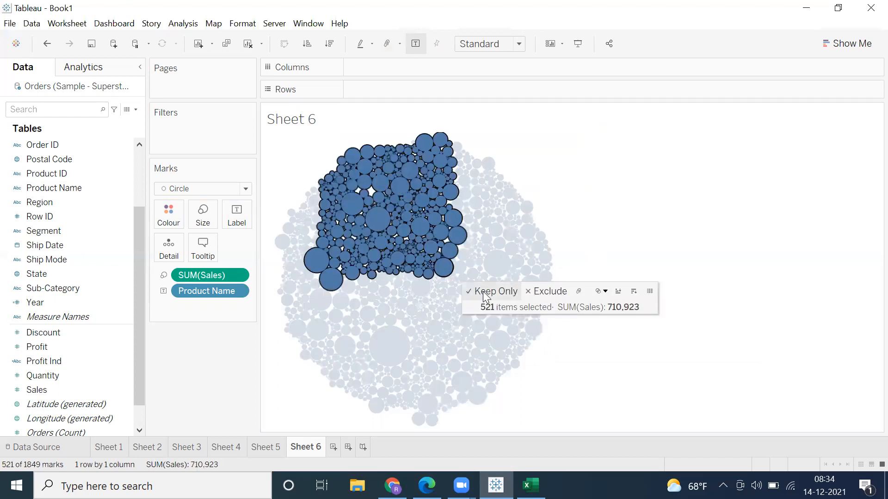
left_click(483, 291)
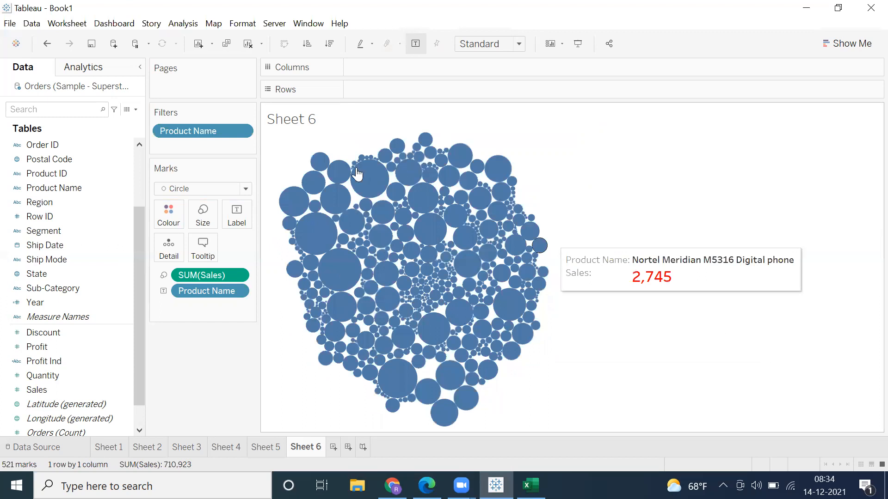
Step: Narrow the bubble chart twice by selecting a block of bubbles in its upper-middle area and keeping only those products
left_click_drag(357, 145, 472, 232)
left_click(490, 234)
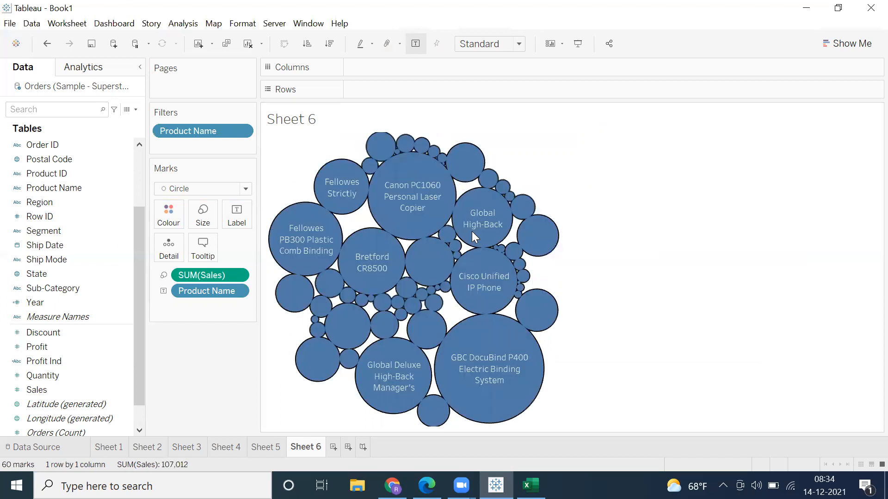
left_click_drag(403, 133, 478, 246)
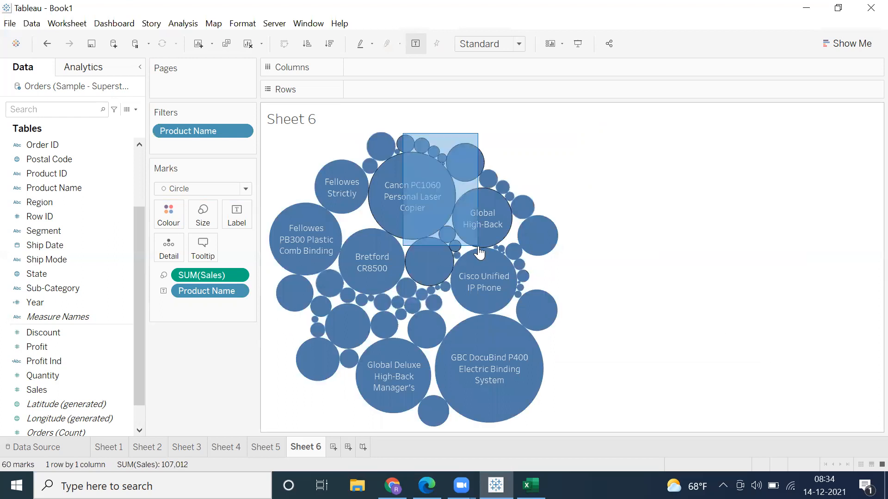
left_click_drag(519, 268, 518, 268)
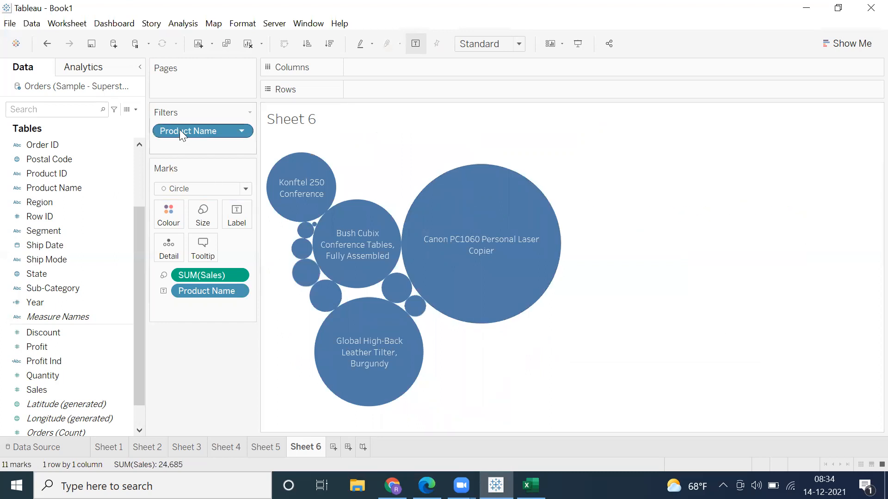
Step: Show the Product Name filter control beside the bubble chart and include all products
left_click(242, 132)
left_click(837, 187)
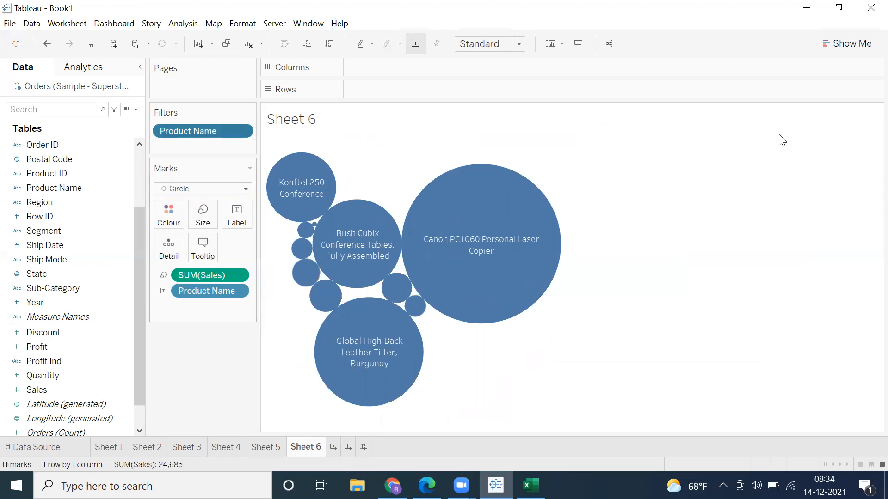
left_click(786, 130)
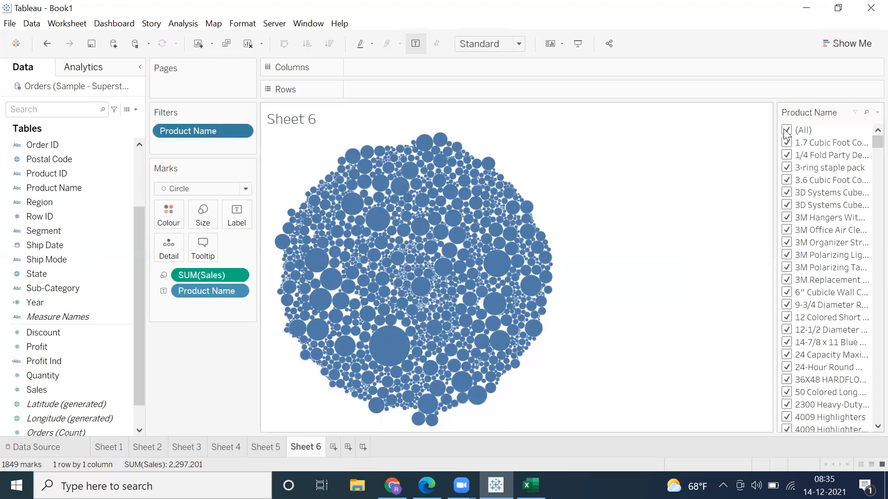
Step: Clear all Product Name filter values and include only 1/4 Fold Party, 3.6 Cubic Foot, both 3D Systems Cube and the 3M products from Hangers through Polarizing Task Lamp
left_click(786, 131)
left_click(786, 155)
left_click(787, 157)
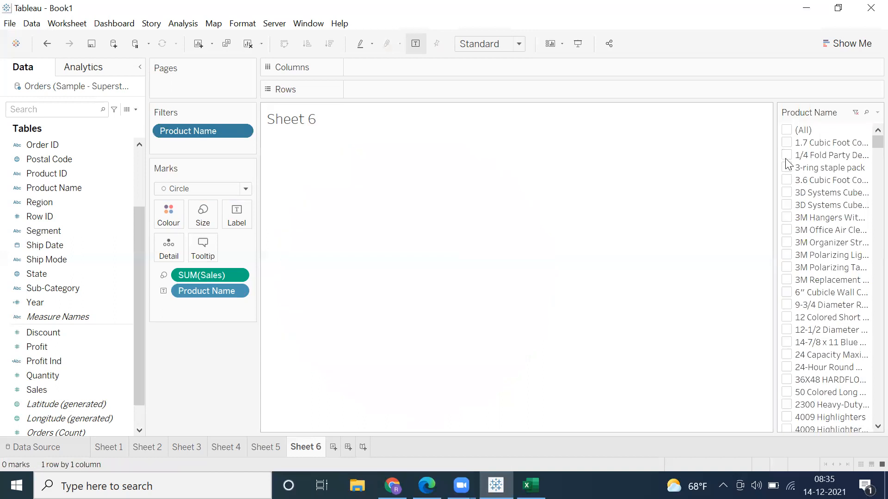
left_click(787, 157)
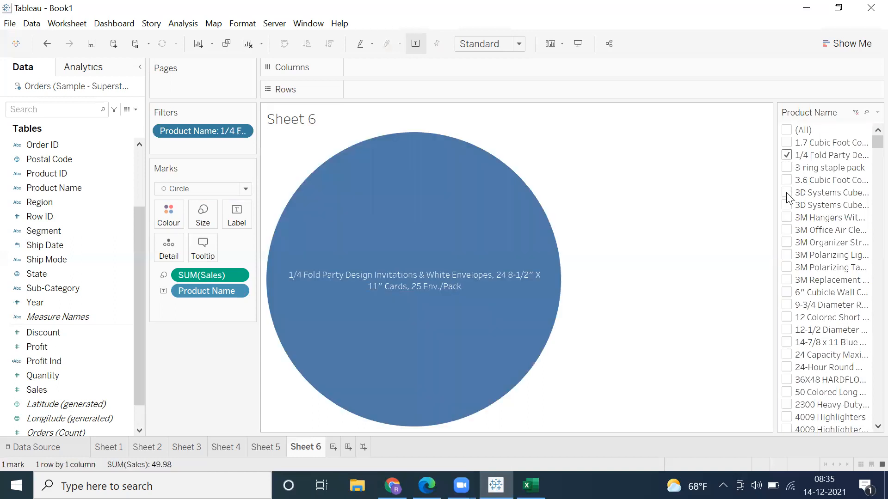
left_click(786, 181)
left_click(787, 196)
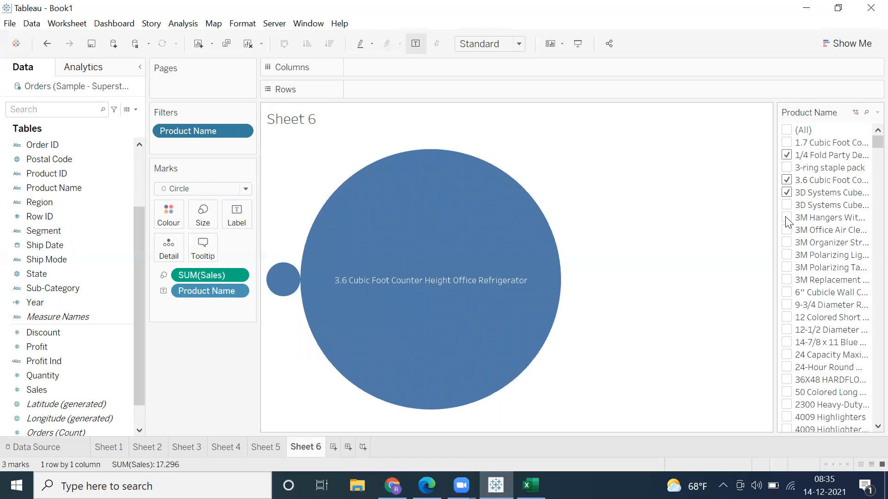
left_click(786, 207)
left_click(786, 218)
left_click(785, 228)
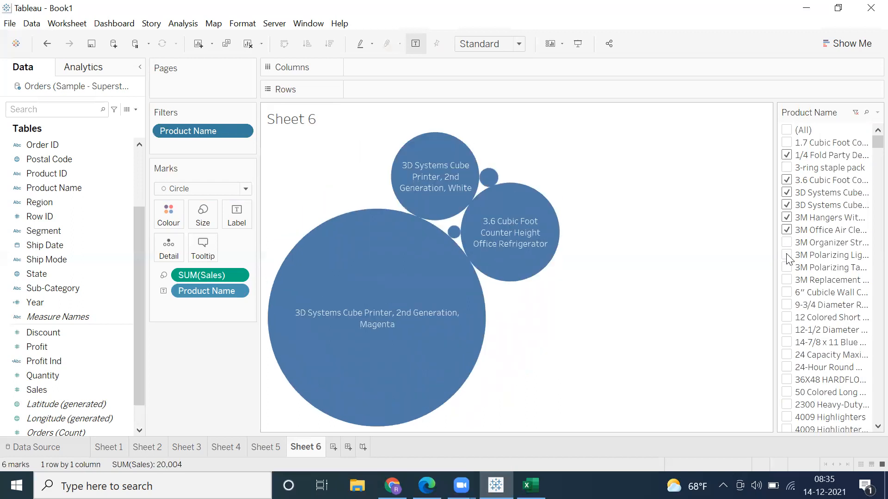
left_click(786, 243)
left_click(787, 256)
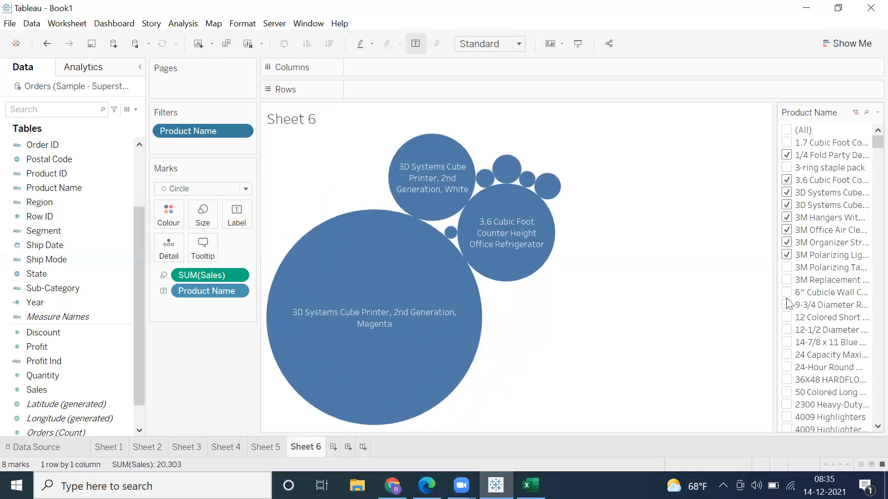
left_click(786, 268)
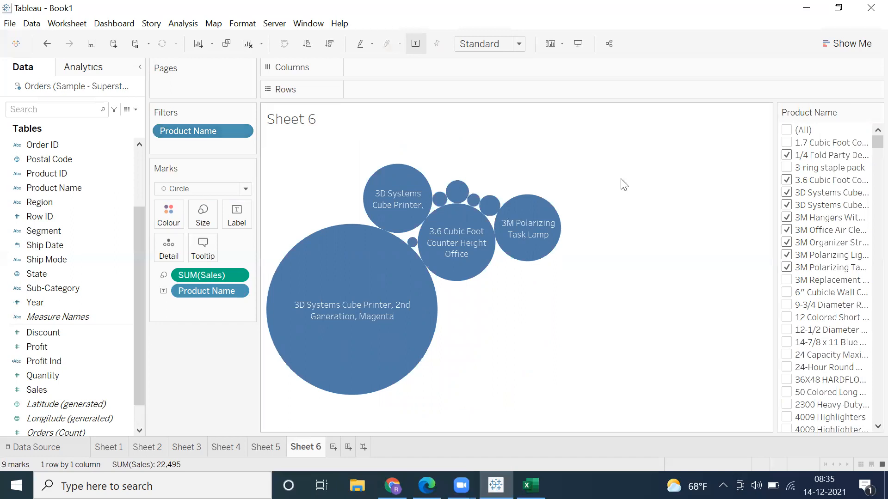
Step: Remove the Product Name filter from the bubble chart and colour the bubbles by Category
left_click_drag(220, 266, 224, 350)
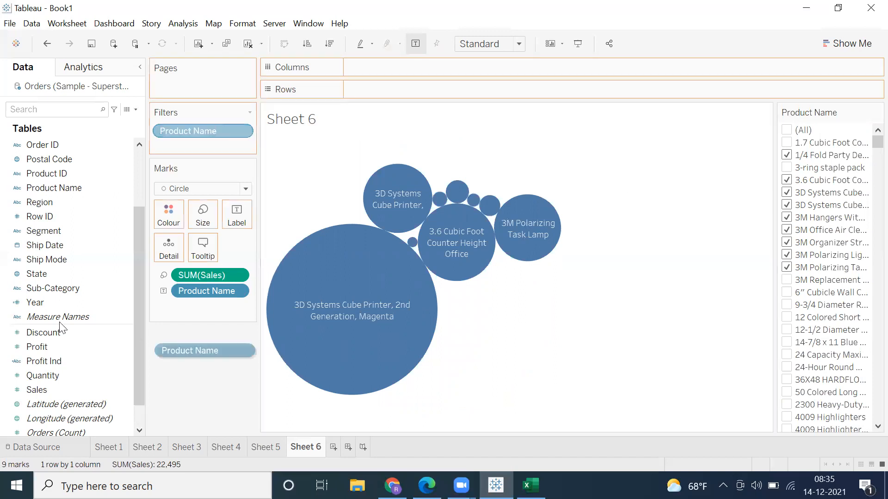
scroll(58, 241, "up", 2)
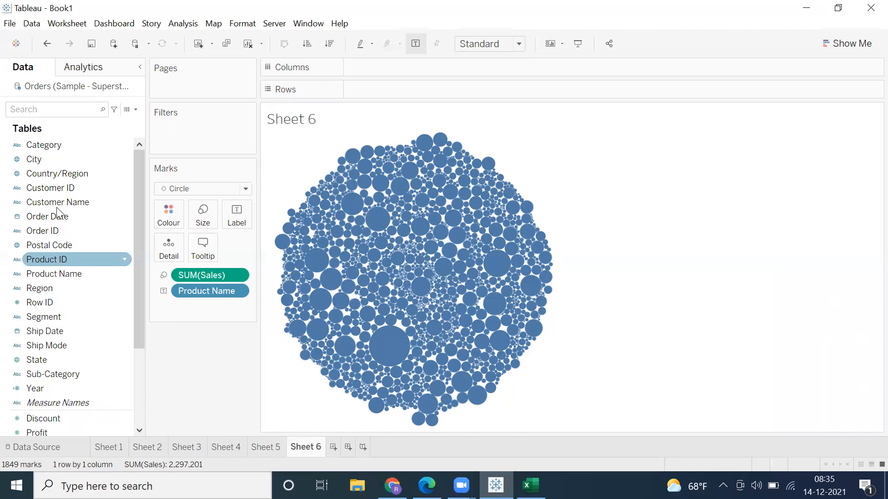
left_click_drag(60, 159, 609, 171)
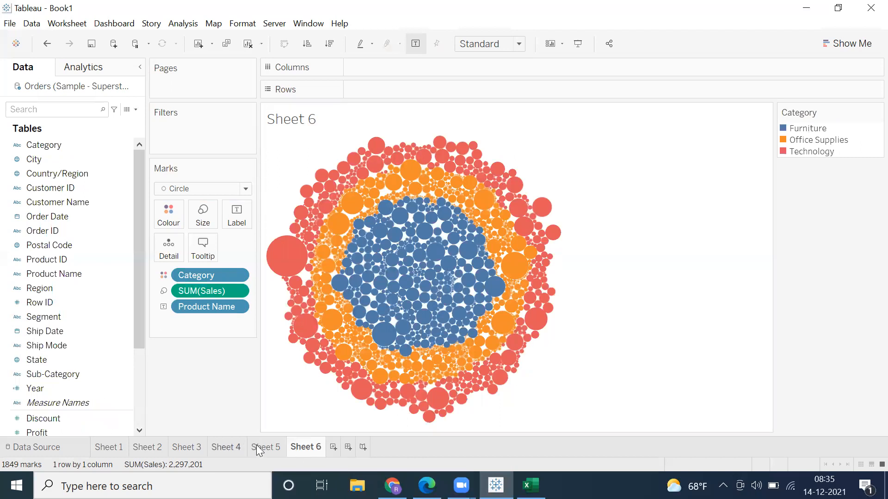
Step: Create a new worksheet showing total Sales as text by year of Order Date in columns
left_click(333, 448)
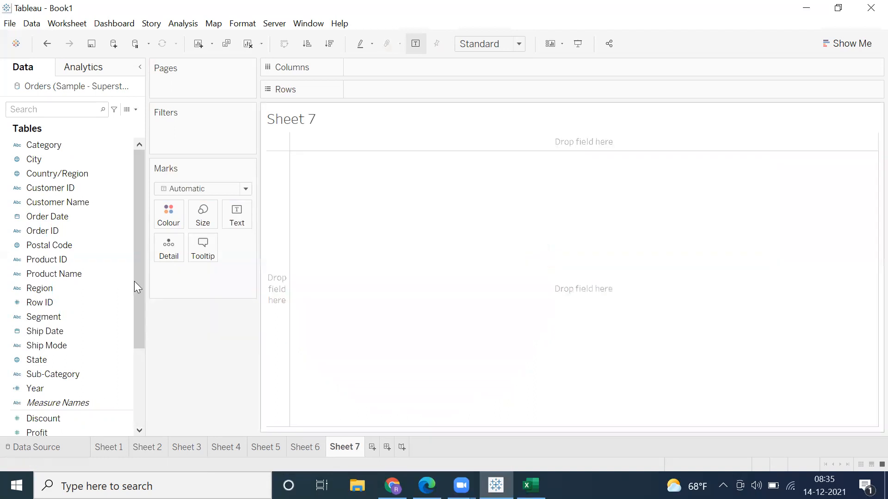
left_click(64, 337)
left_click(59, 358)
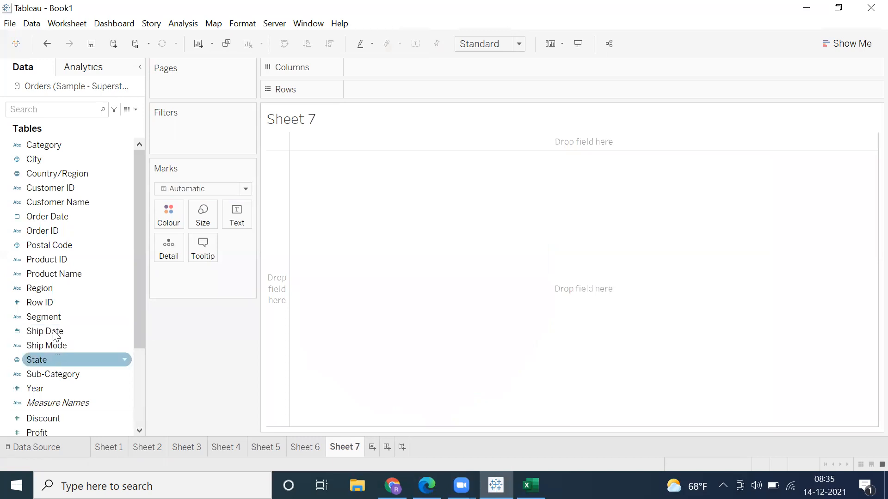
left_click(54, 331)
left_click(49, 274)
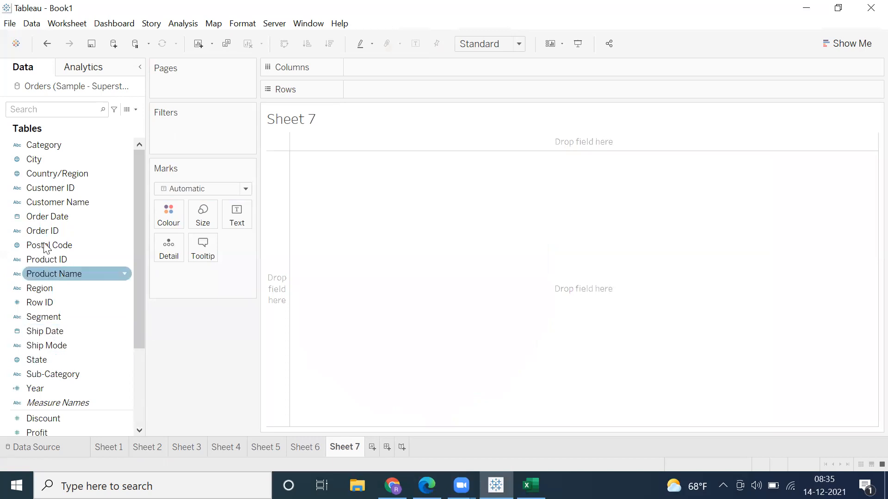
left_click(41, 216)
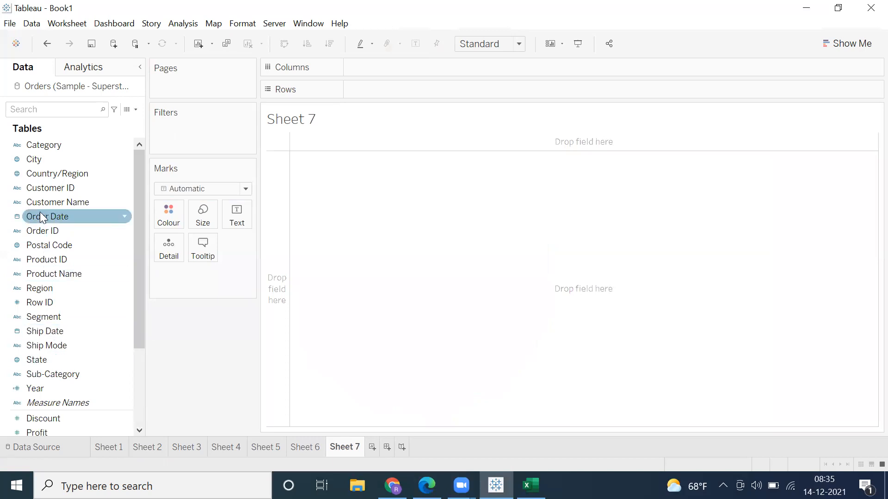
scroll(48, 367, "down", 3)
double_click(45, 363)
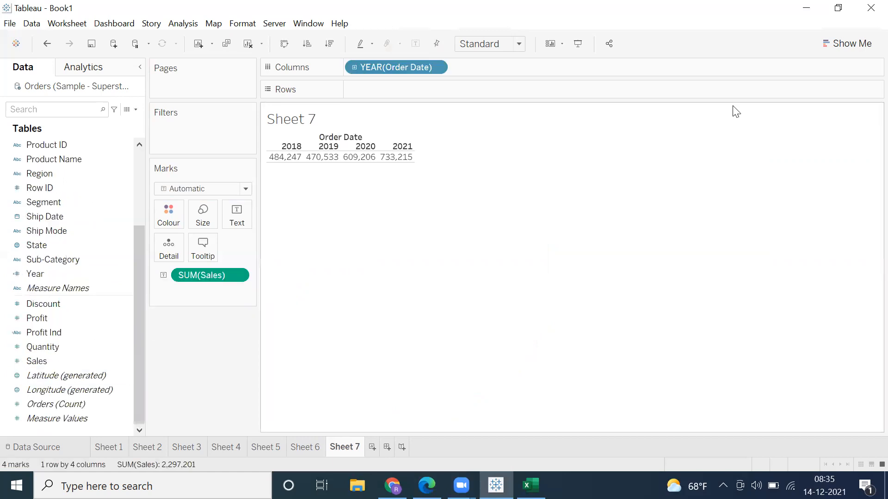
Step: Convert the yearly sales table to a continuous line chart
left_click(835, 49)
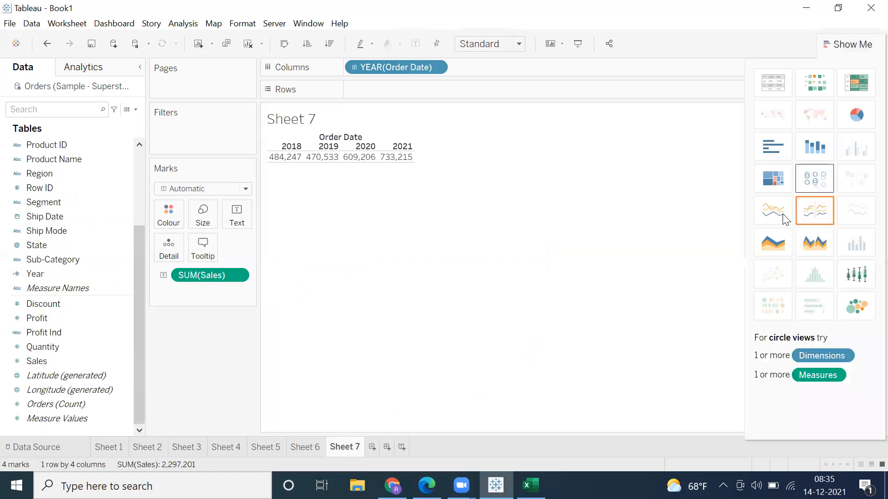
left_click(772, 212)
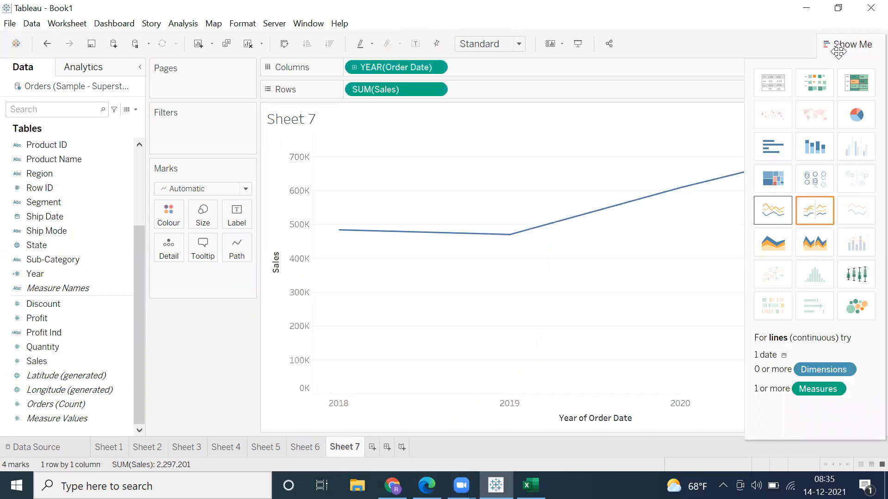
left_click(382, 130)
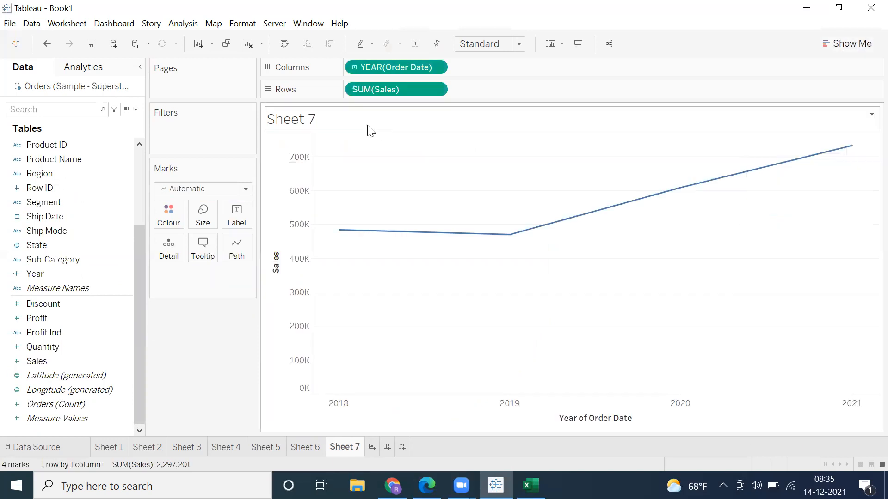
Step: Drill the line chart's Order Date down from year to month and colour the lines by Region
left_click(354, 68)
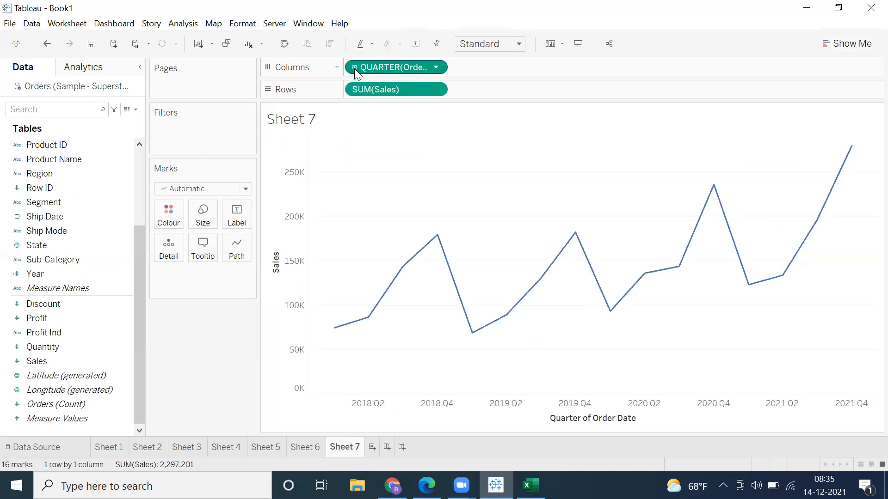
left_click(354, 68)
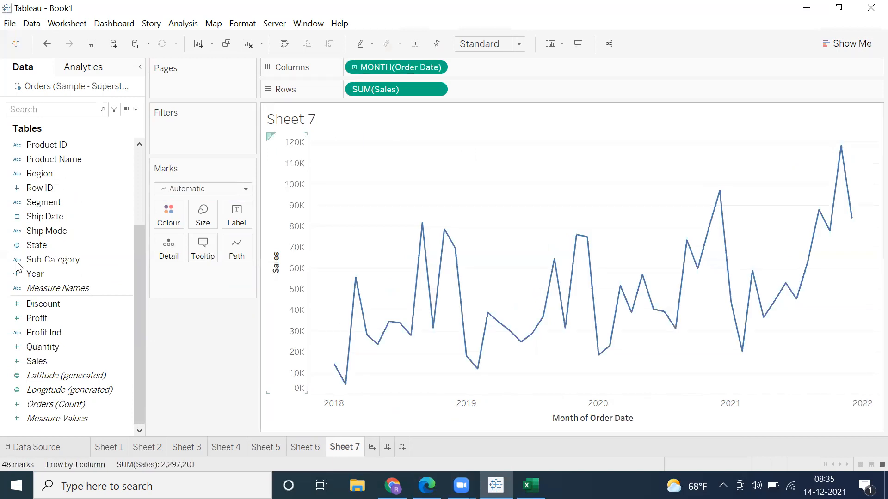
left_click_drag(36, 174, 169, 216)
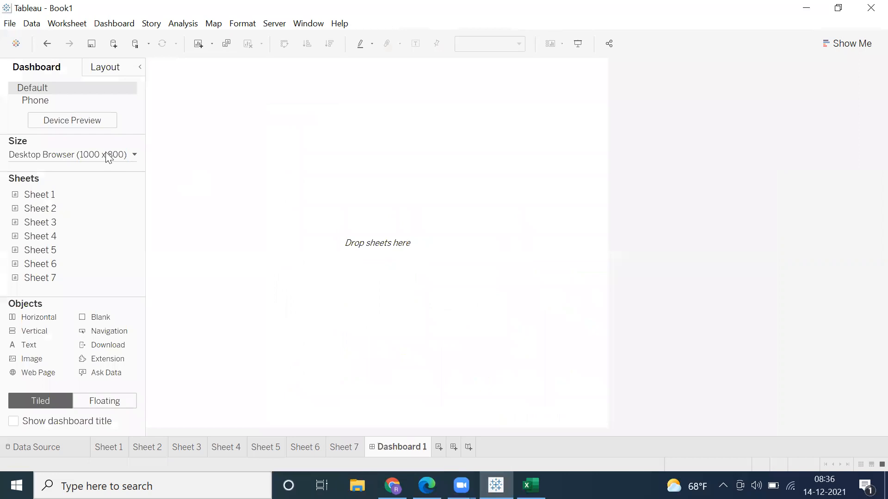
Step: Create a new dashboard with its size set to Automatic
left_click(109, 155)
left_click(86, 199)
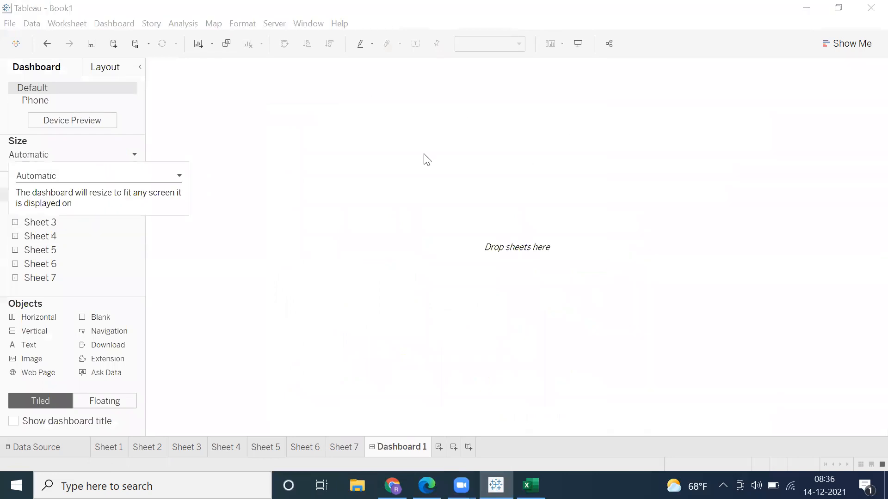
left_click(356, 173)
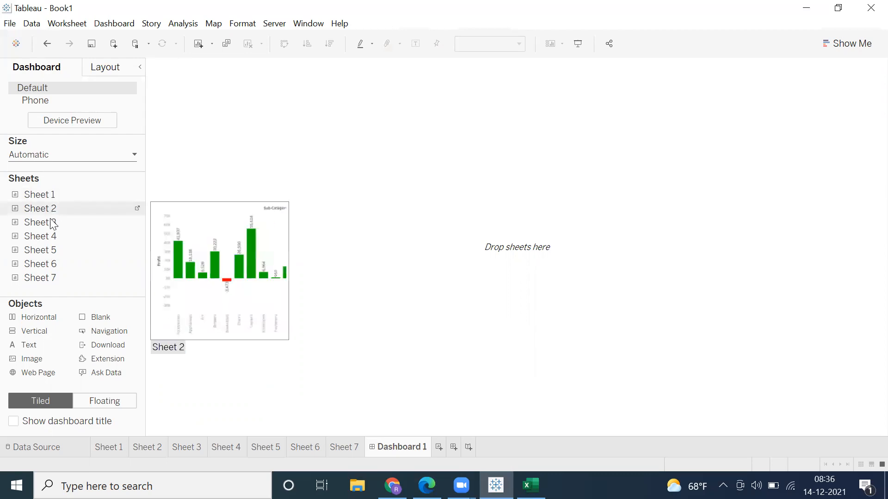
Step: Arrange four sheets in a two-by-two dashboard grid, with Sheet 4 and Sheet 2 above and Sheet 7 and Sheet 1 below
left_click_drag(49, 237, 185, 118)
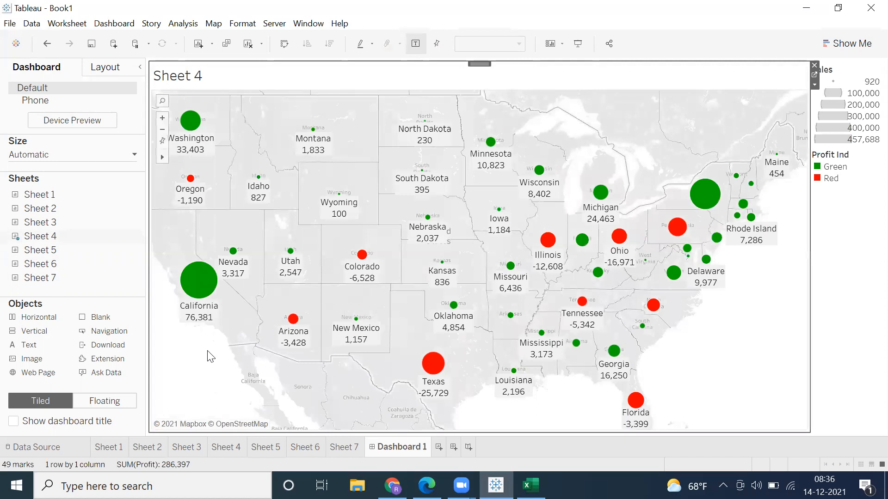
mouse_move(48, 254)
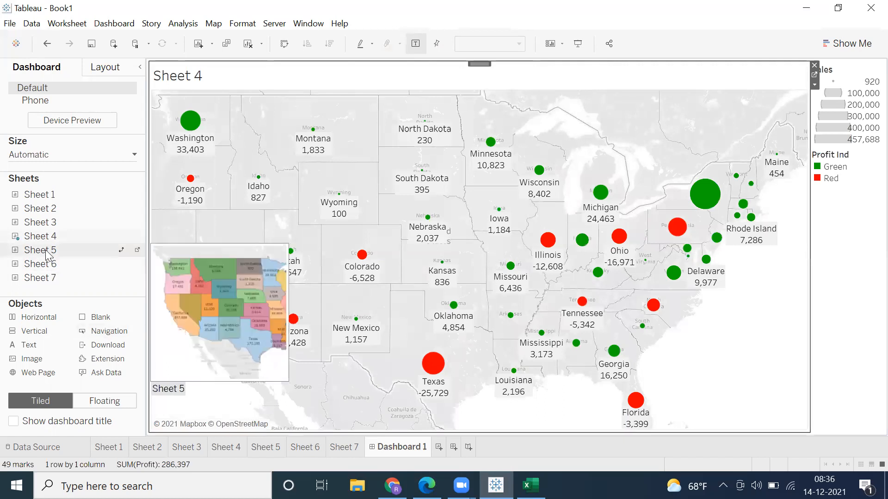
mouse_move(42, 211)
mouse_move(41, 211)
left_mouse_down()
mouse_move(314, 209)
mouse_move(697, 178)
left_mouse_up()
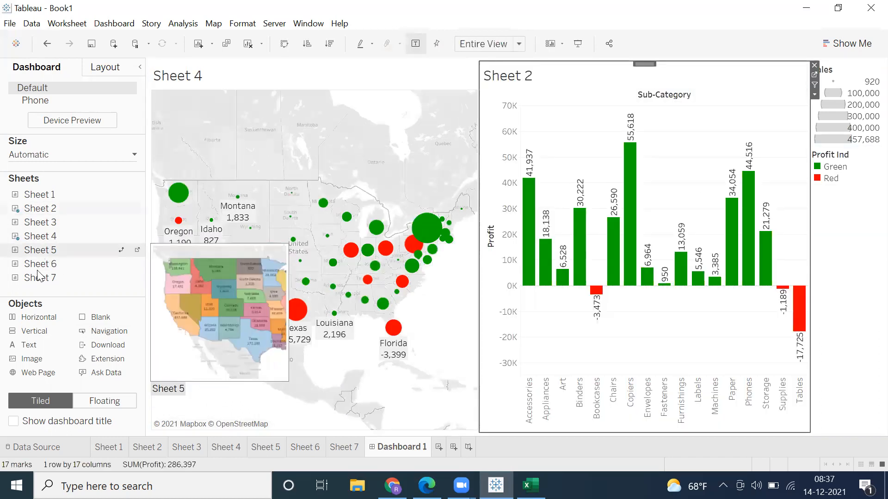
left_click_drag(343, 350, 343, 351)
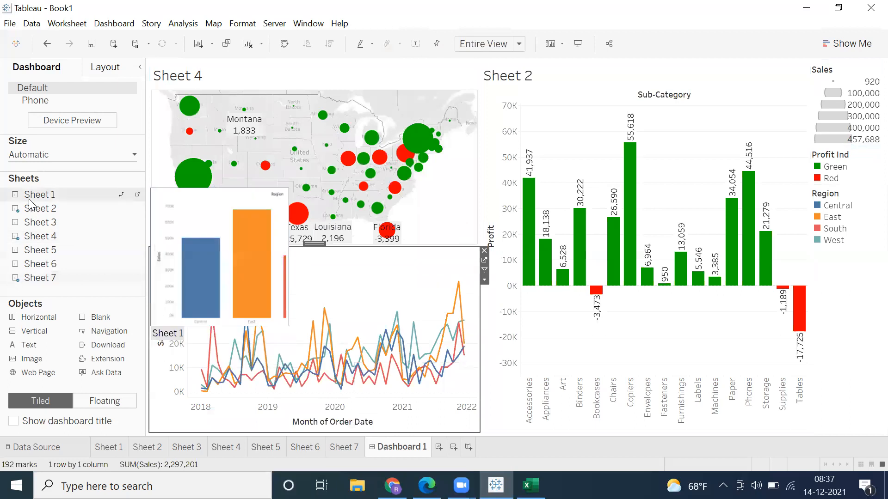
left_click_drag(720, 294, 608, 390)
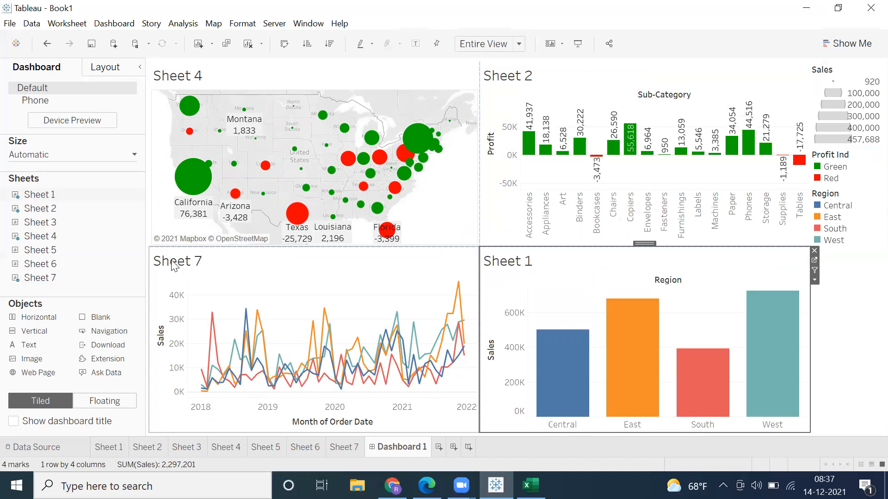
Step: Hide the titles of Sheet 7 and Sheet 1 on the dashboard
right_click(191, 274)
key("Escape")
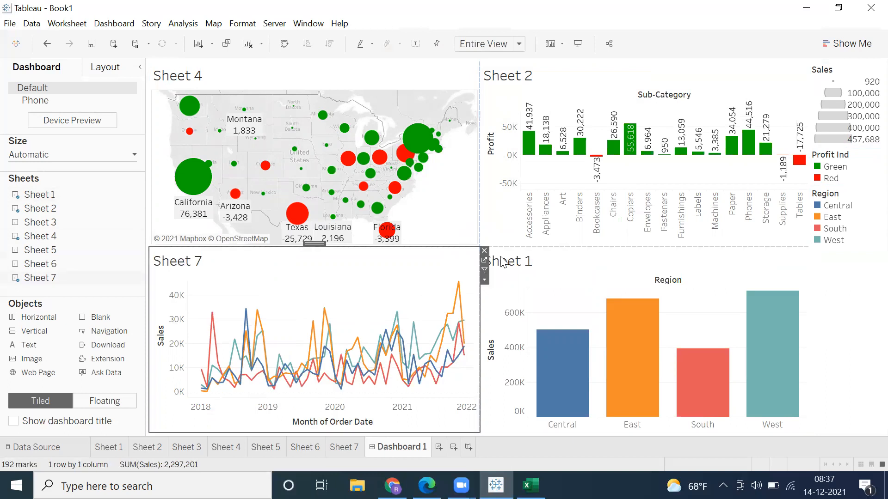
right_click(511, 255)
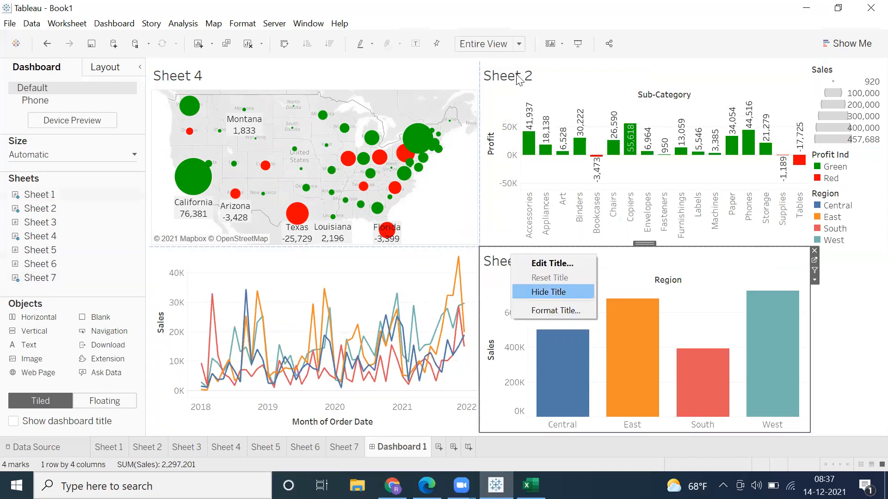
key("Return")
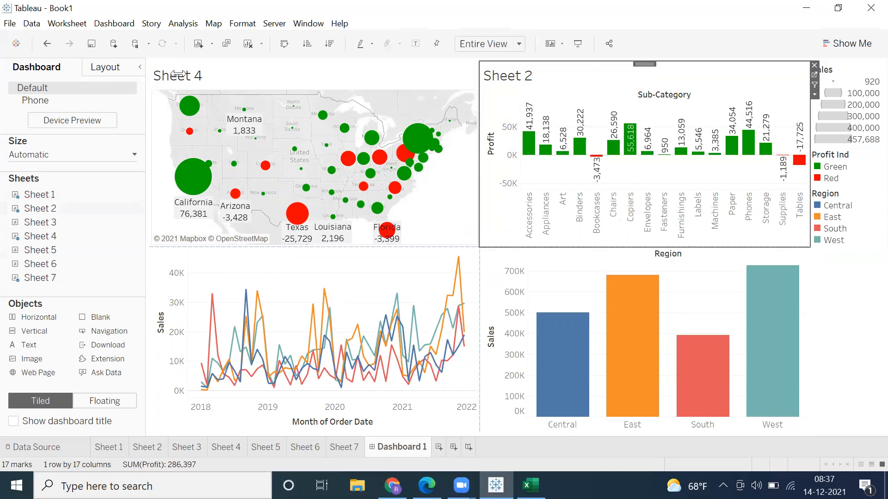
Step: Hide the Sheet 4 and Sheet 2 titles and remove the Sales, Profit Ind and Region legends from the dashboard
left_click(195, 98)
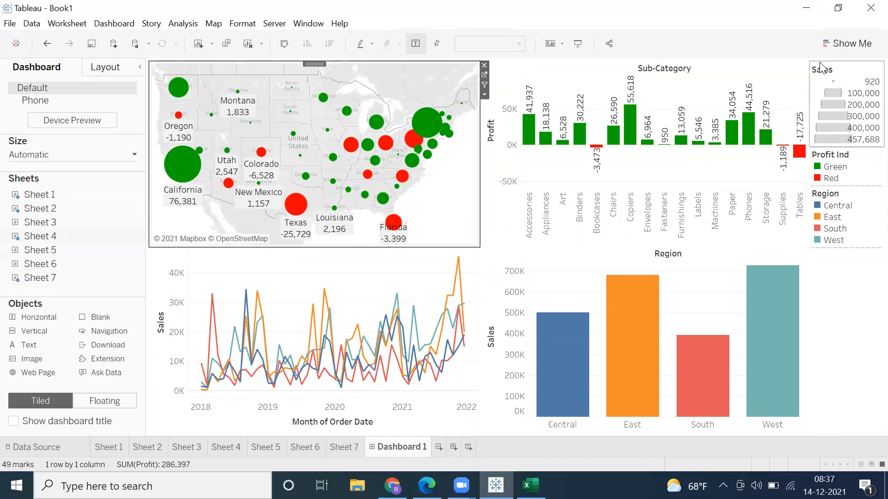
left_click(821, 70)
key("Delete")
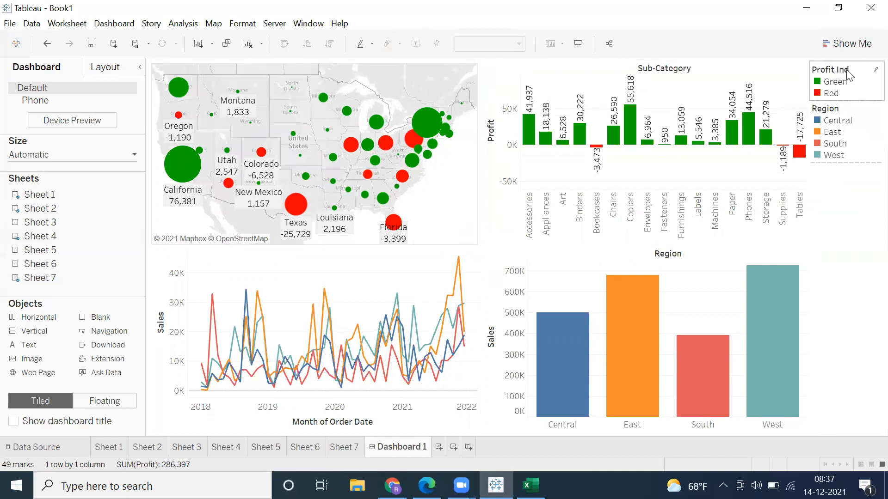
left_click(806, 69)
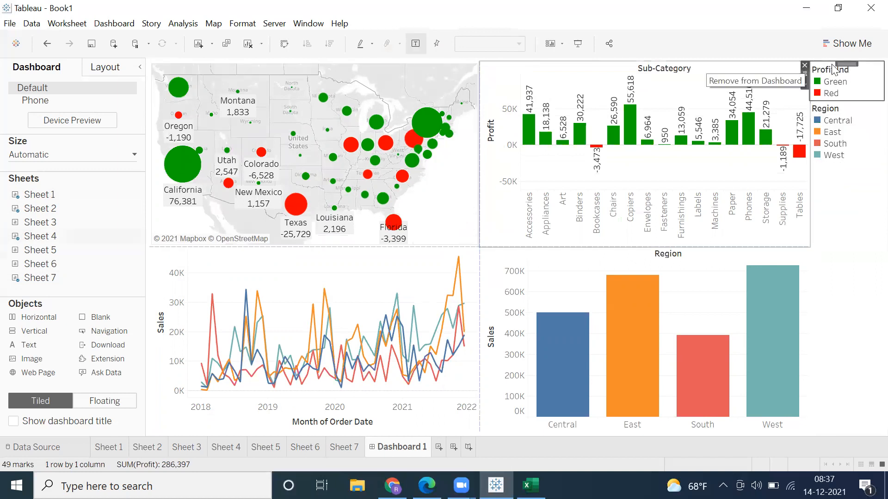
left_click(851, 72)
left_click(809, 69)
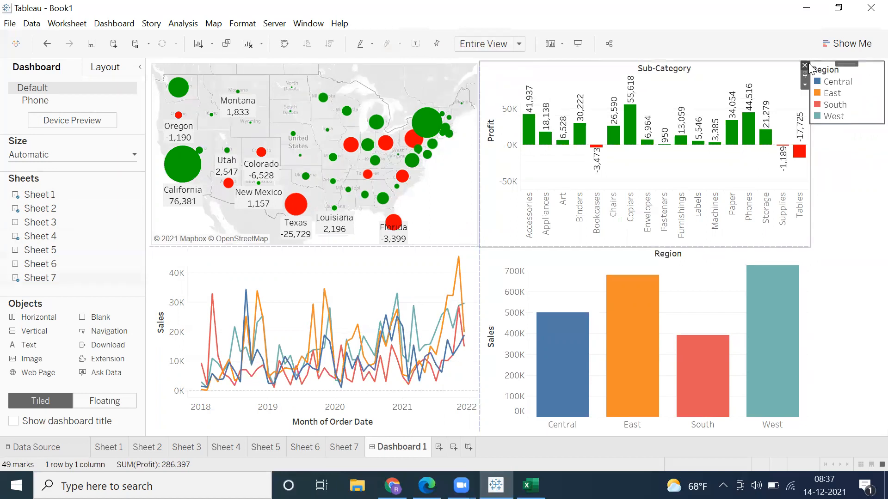
left_click(805, 66)
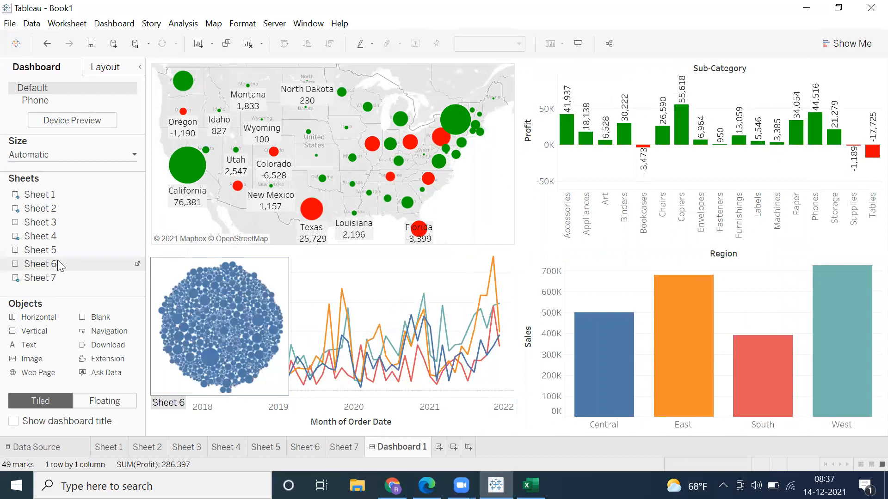
Step: Add Sheet 6 beside the Region bar chart on the dashboard, without its Category legend and sheet title
left_click_drag(784, 391, 802, 337)
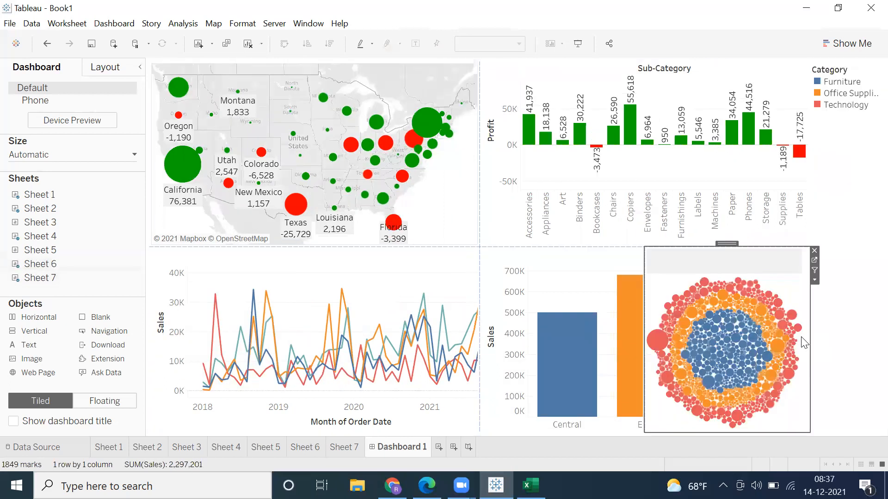
left_click(836, 74)
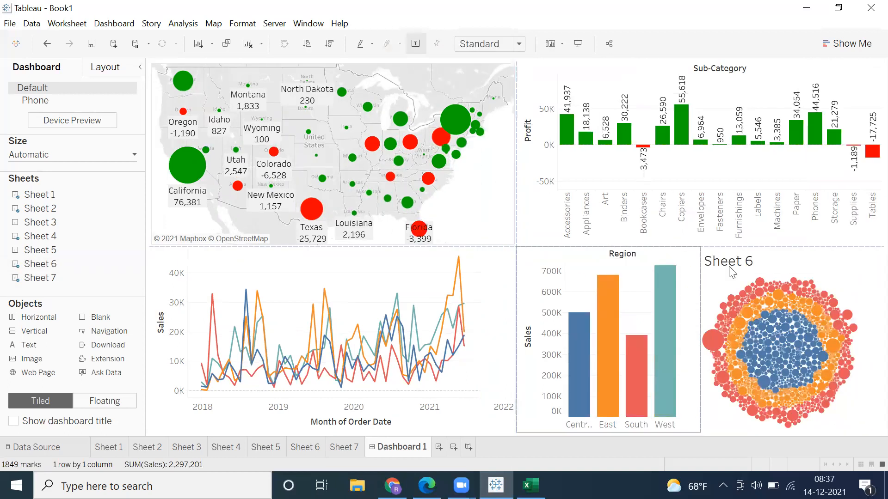
right_click(729, 264)
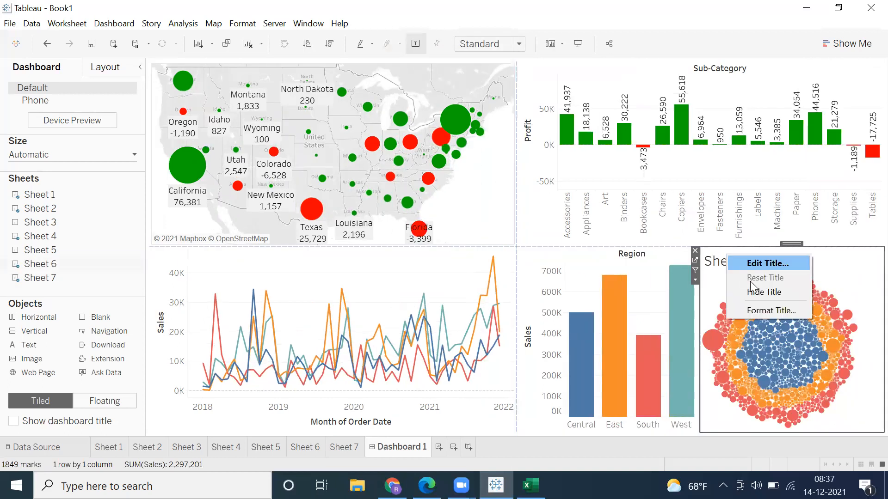
left_click(635, 258)
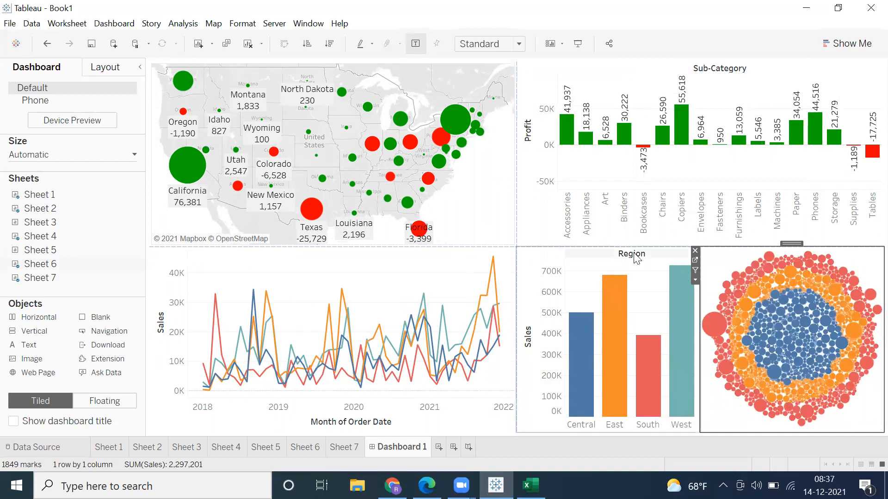
right_click(645, 257)
left_click(670, 294)
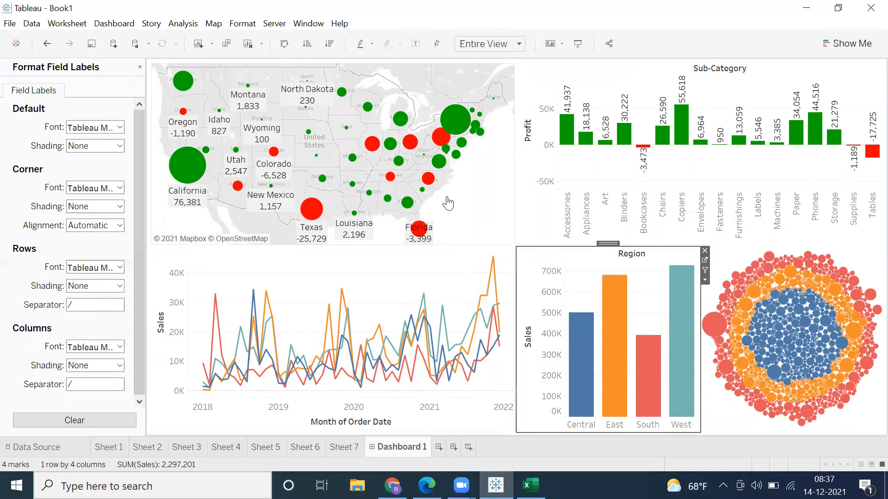
left_click(140, 68)
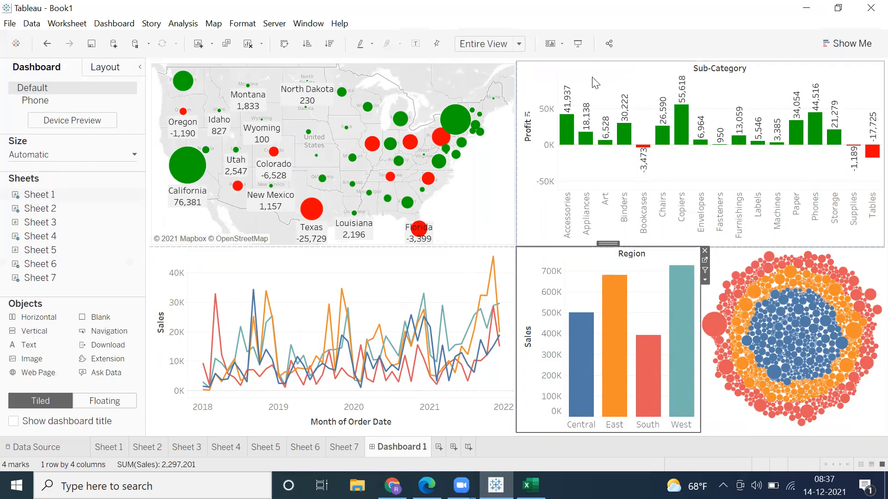
Step: Examine the dashboard's charts in presentation mode and return to editing
left_click(578, 44)
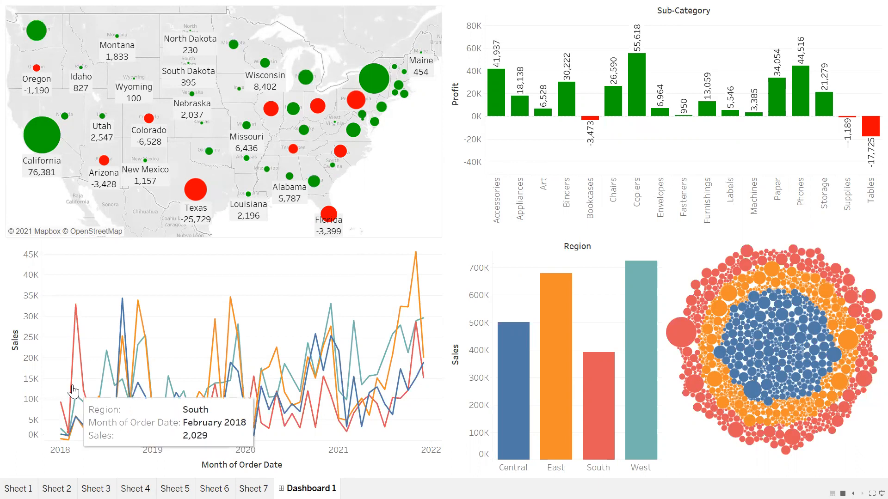
mouse_move(523, 363)
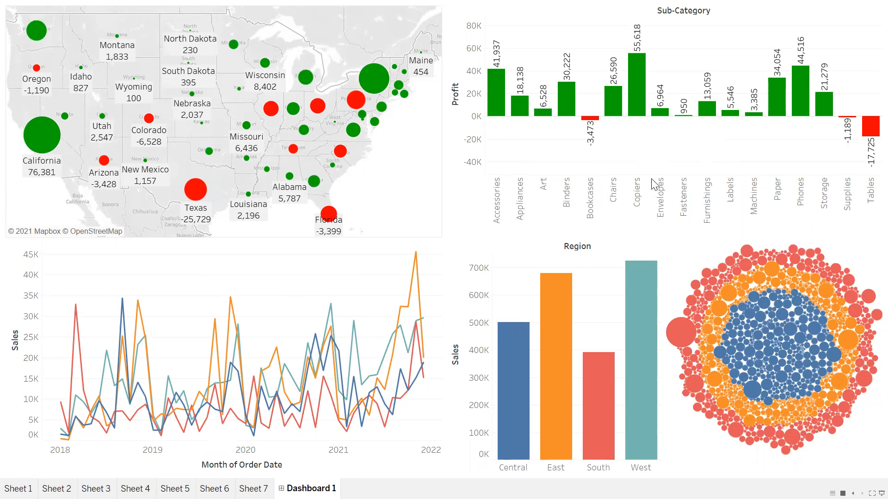
mouse_move(401, 172)
key("Escape")
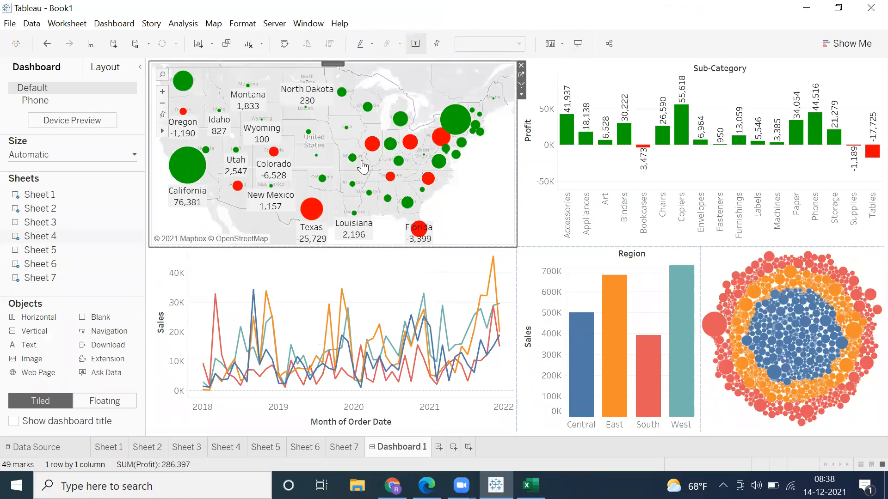
Step: Select California on the state map to check its effect on the other charts, and clear the selection
mouse_move(184, 181)
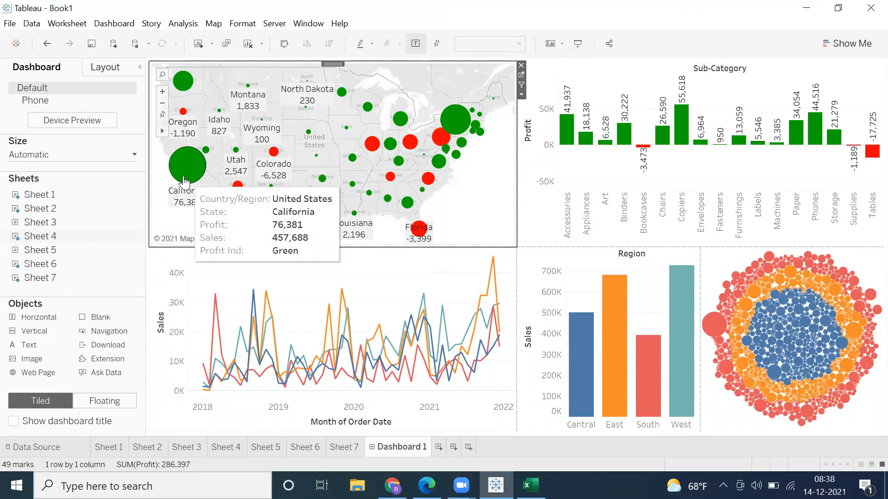
left_click(185, 178)
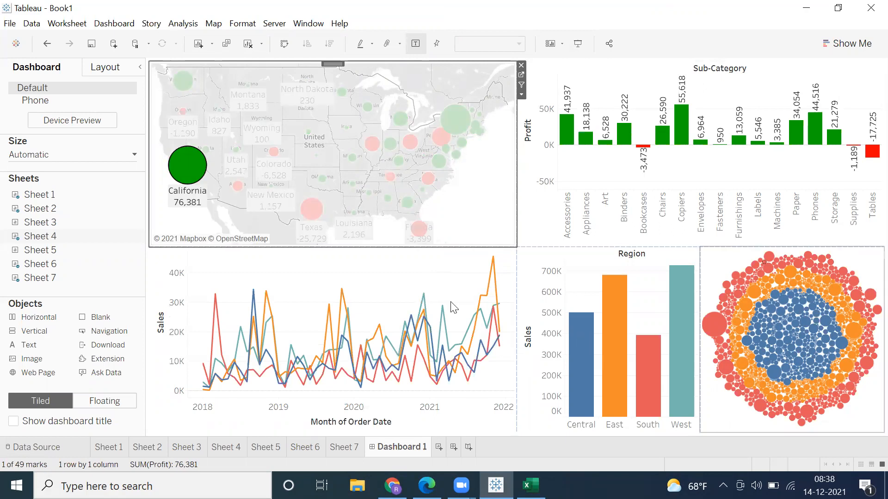
left_click(462, 231)
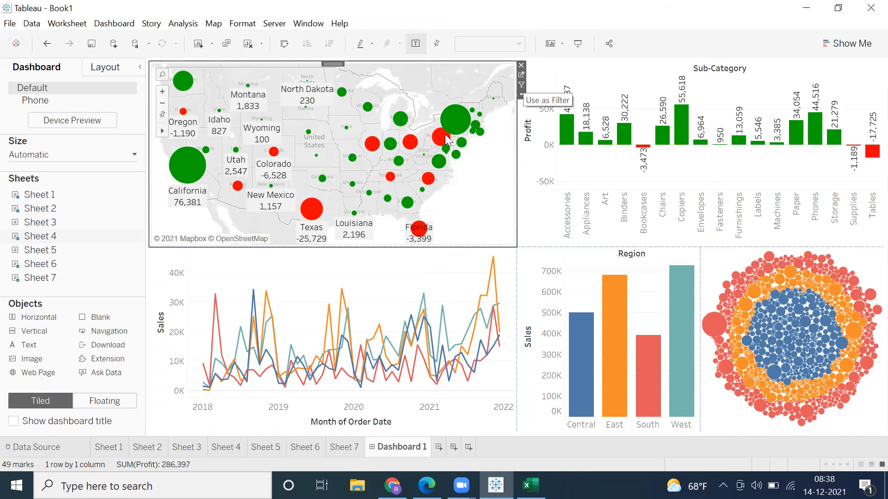
Step: Use the state map as a dashboard filter and, in presentation mode, filter the other charts by California
left_click(521, 86)
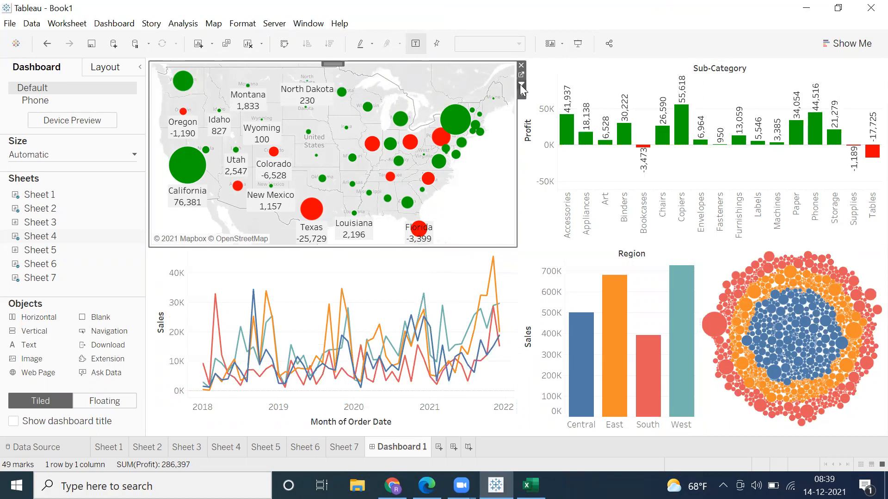
left_click(578, 46)
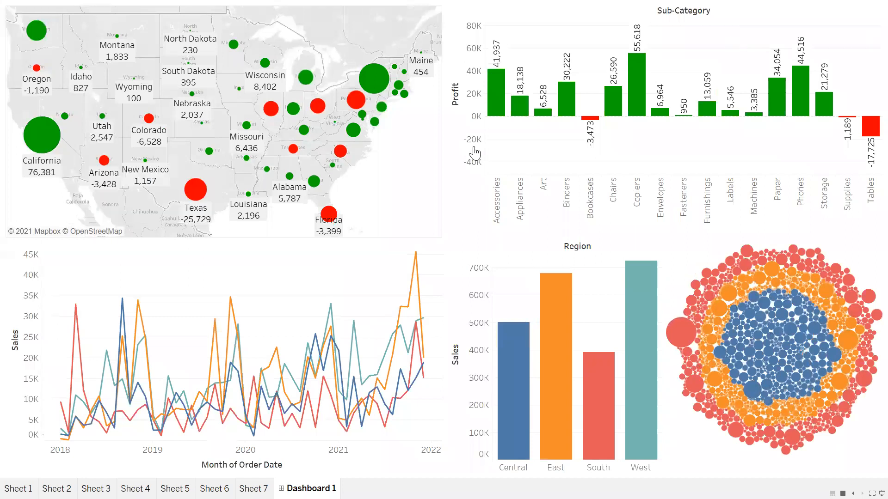
left_click(42, 151)
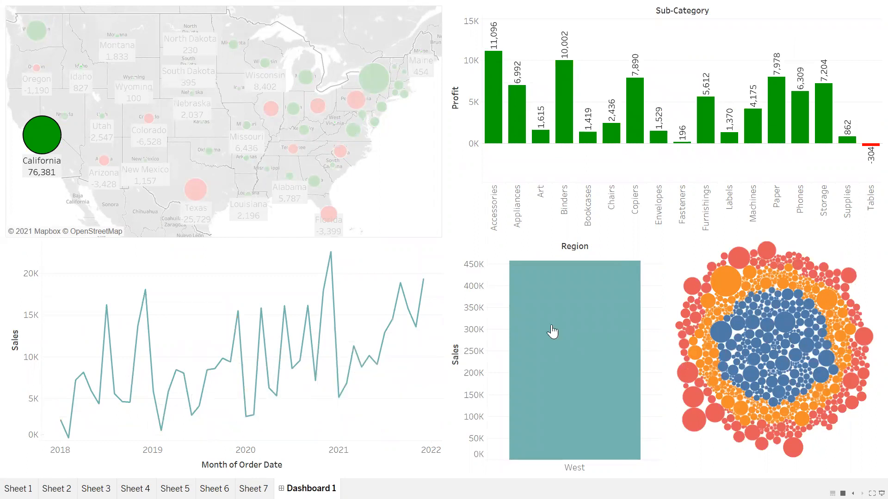
mouse_move(552, 331)
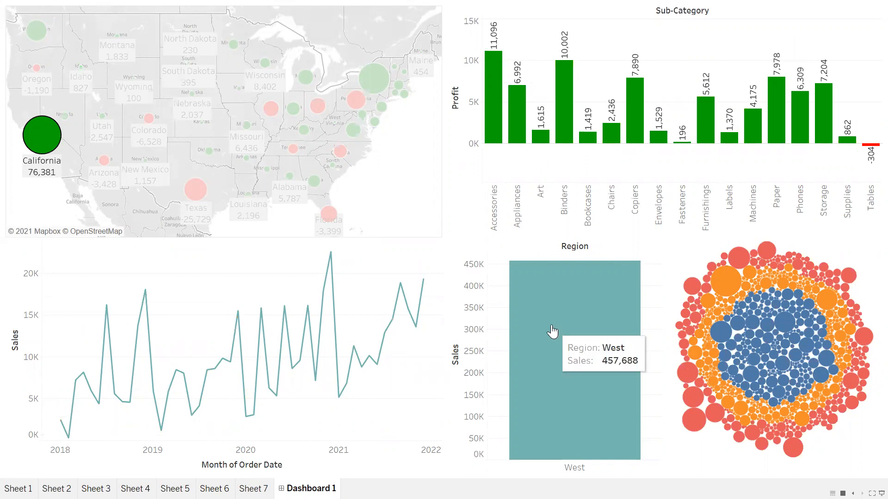
mouse_move(728, 345)
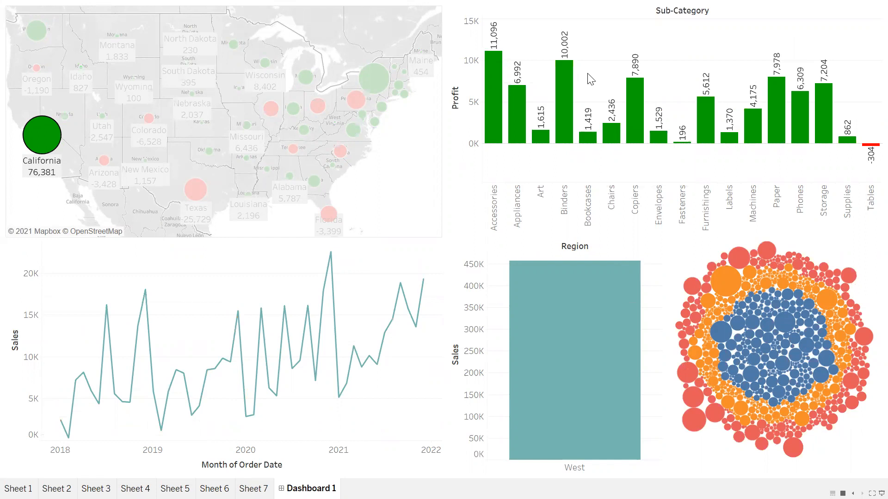
mouse_move(74, 150)
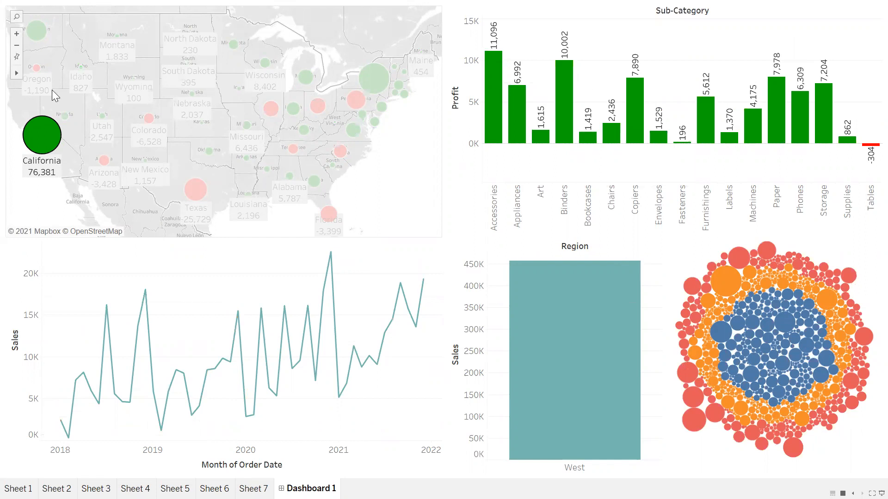
Step: Filter the dashboard by Washington on the state map, and clear the selection
mouse_move(37, 42)
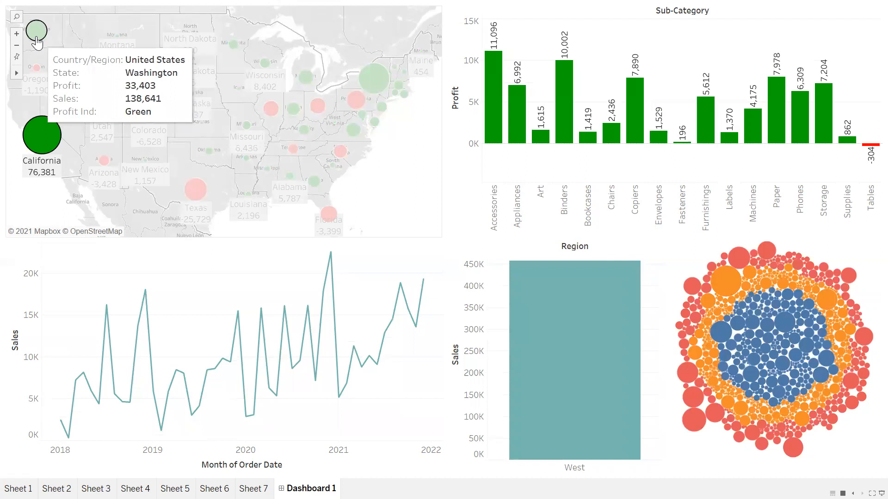
left_click(37, 43)
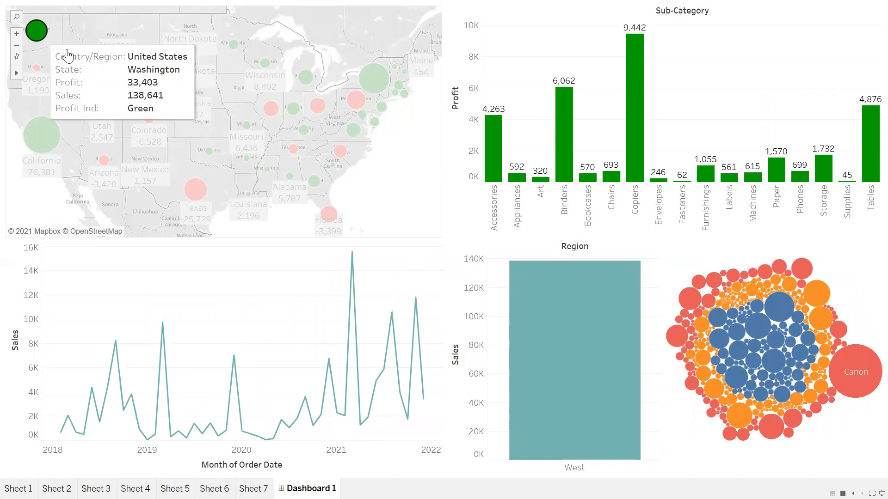
left_click(64, 37)
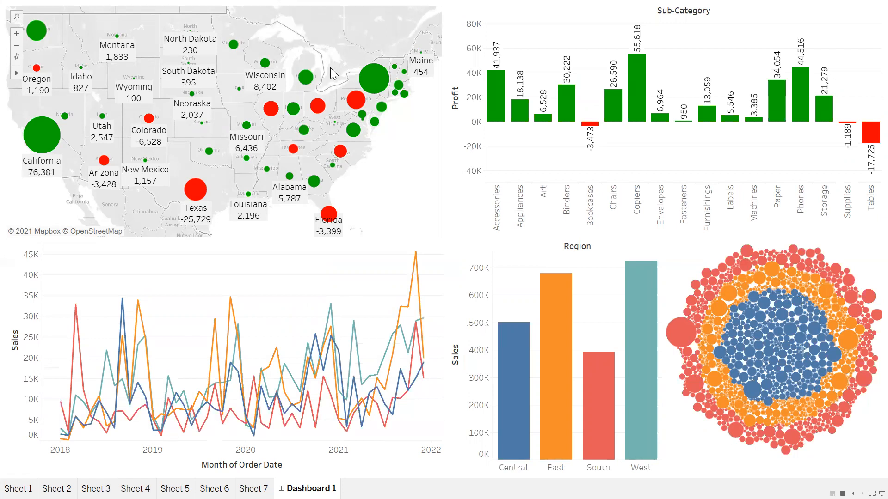
Step: Filter the dashboard by the group of northeastern states on the map, clear the selection and leave presentation mode
left_click_drag(332, 55, 425, 141)
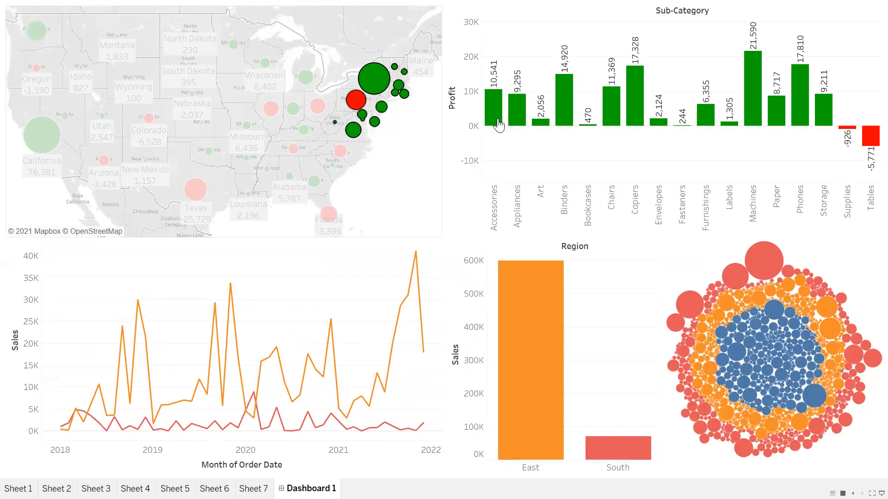
mouse_move(601, 445)
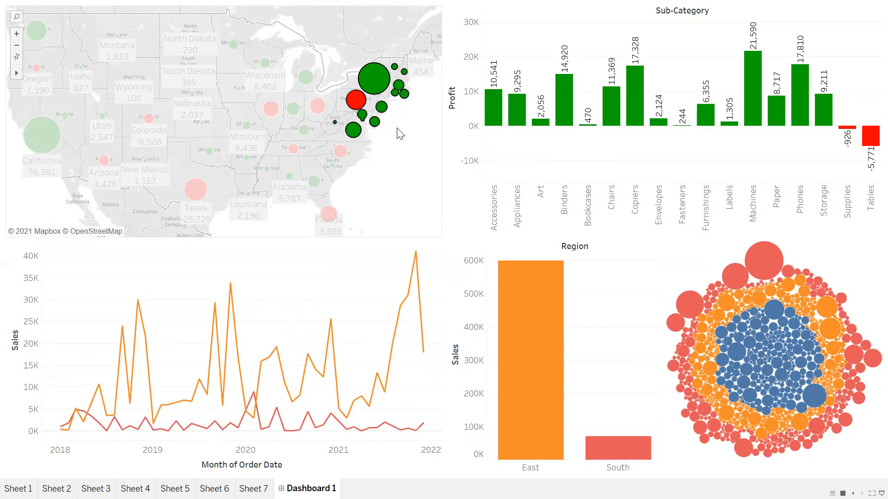
left_click(401, 134)
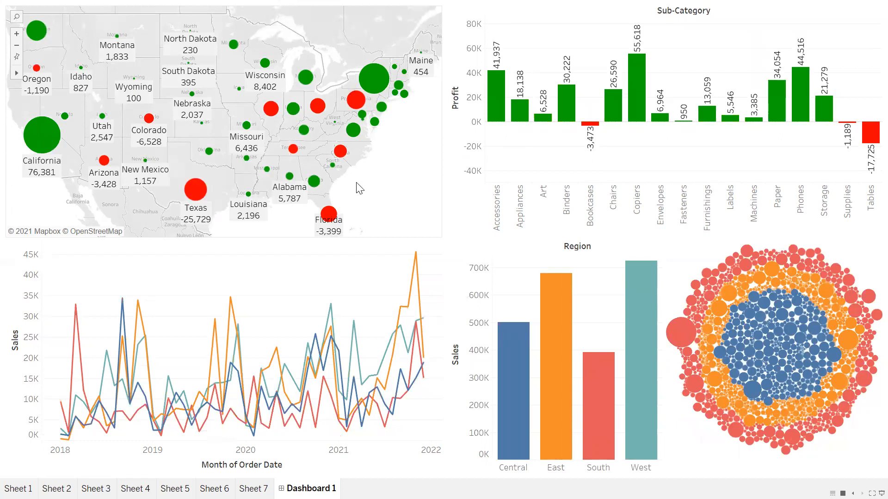
key("Escape")
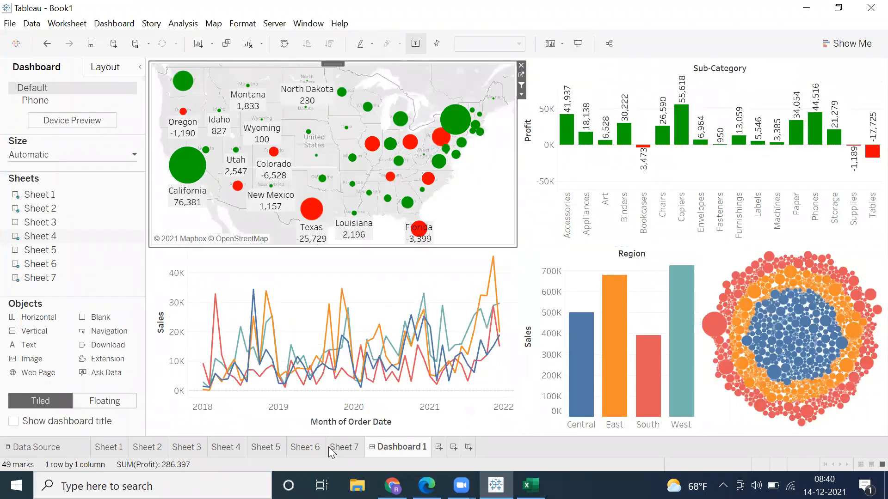
Step: Create a new story with its size set to Automatic and hide its title
left_click(467, 446)
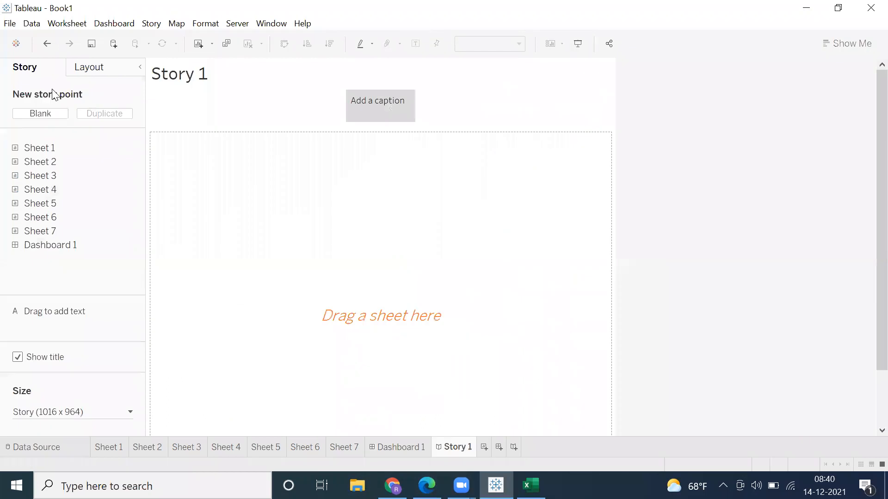
left_click(57, 417)
left_click(44, 332)
left_click(42, 357)
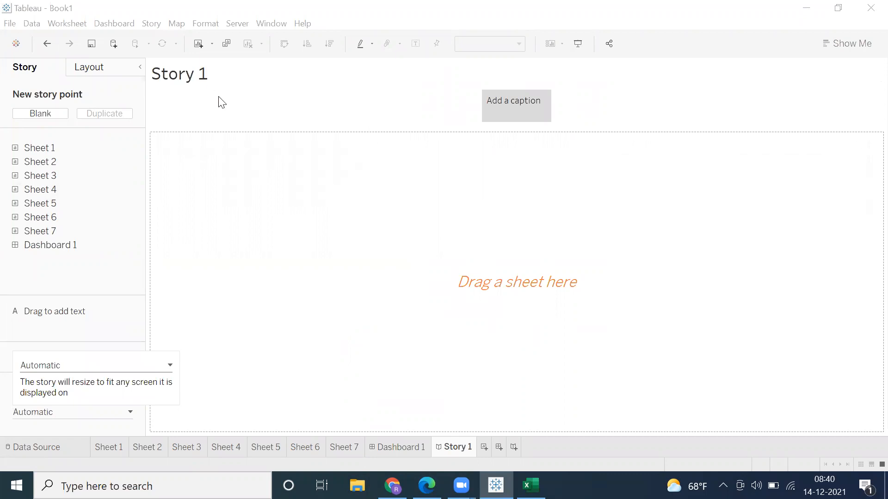
right_click(227, 135)
left_click(240, 133)
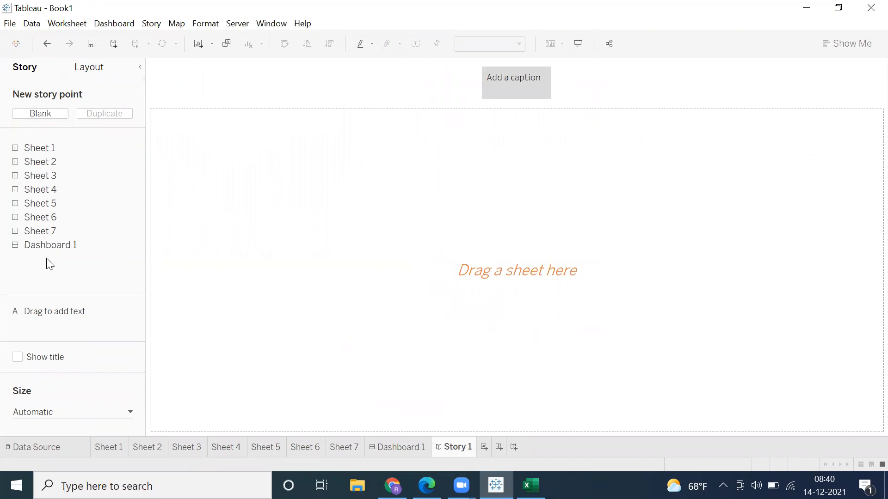
Step: Place Dashboard 1 in the story's first story point
left_click(411, 445)
left_click(452, 446)
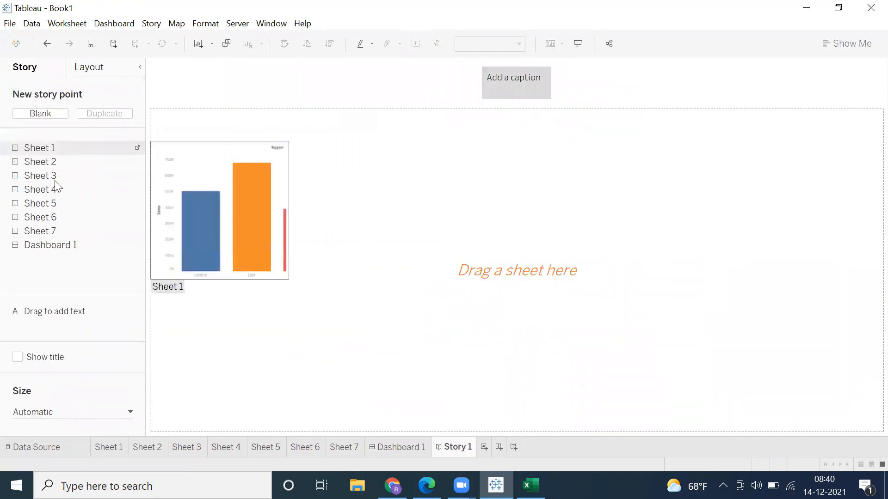
left_click_drag(43, 251, 176, 174)
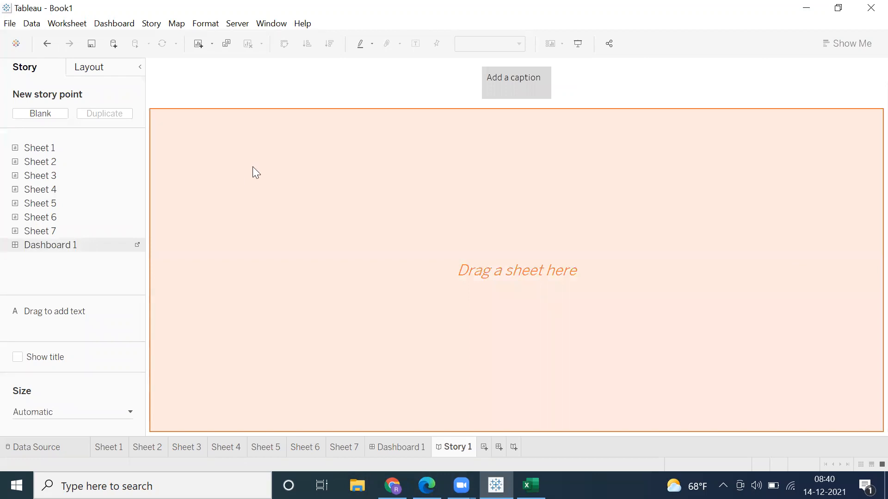
Step: Add a second, blank story point to the story and place Sheet 2 in it
left_click_drag(266, 163, 266, 163)
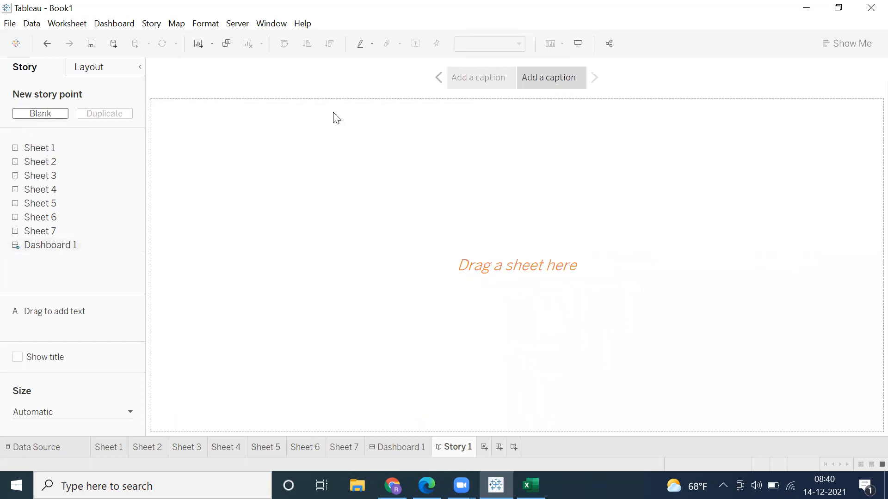
mouse_move(35, 149)
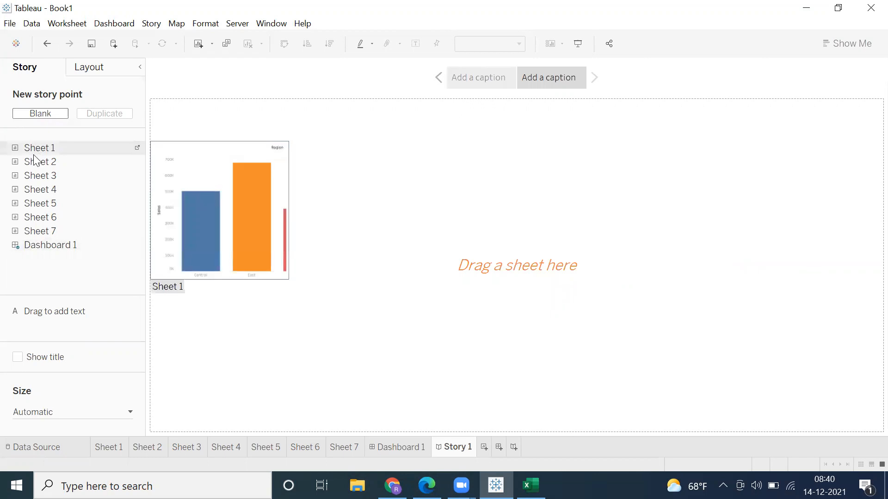
left_click_drag(35, 149, 199, 206)
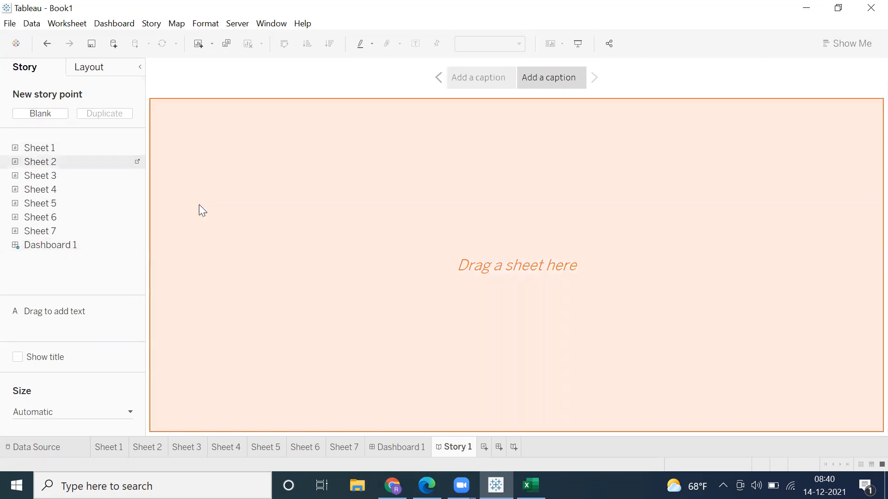
left_click_drag(195, 104, 196, 105)
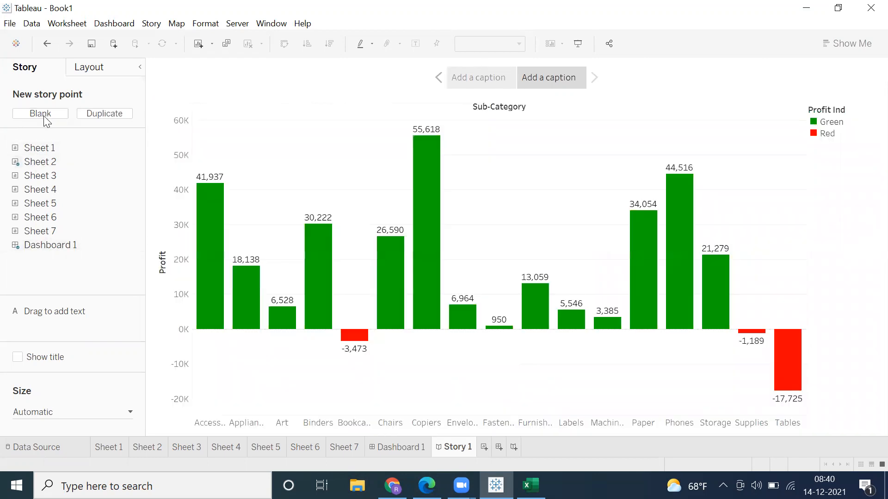
Step: Add a third blank story point and place the Sheet 4 state map in it
left_click(41, 113)
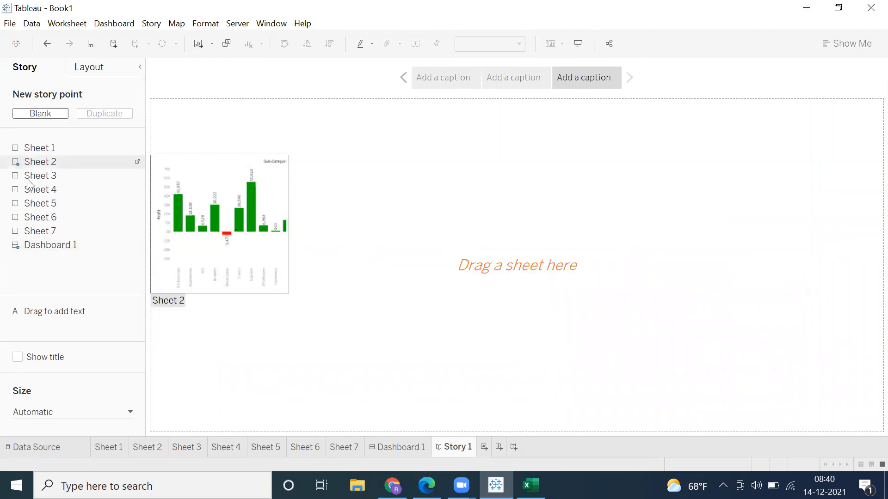
left_click_drag(32, 191, 281, 198)
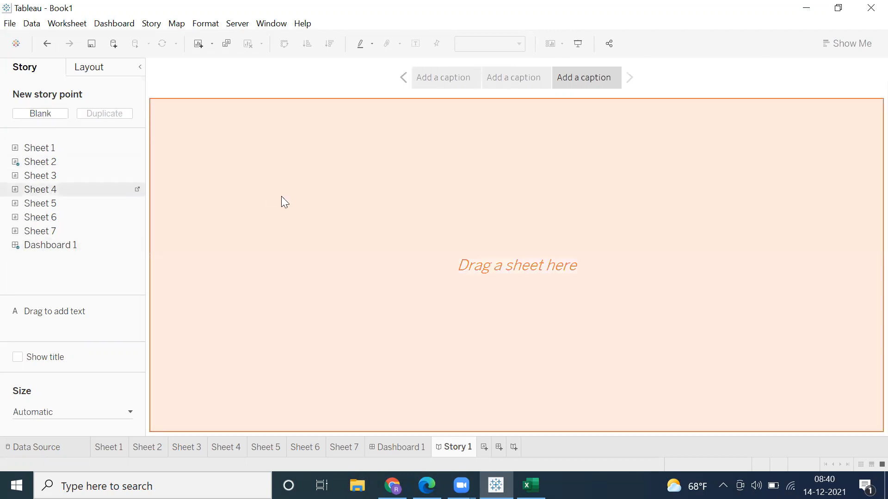
left_click_drag(176, 202, 168, 200)
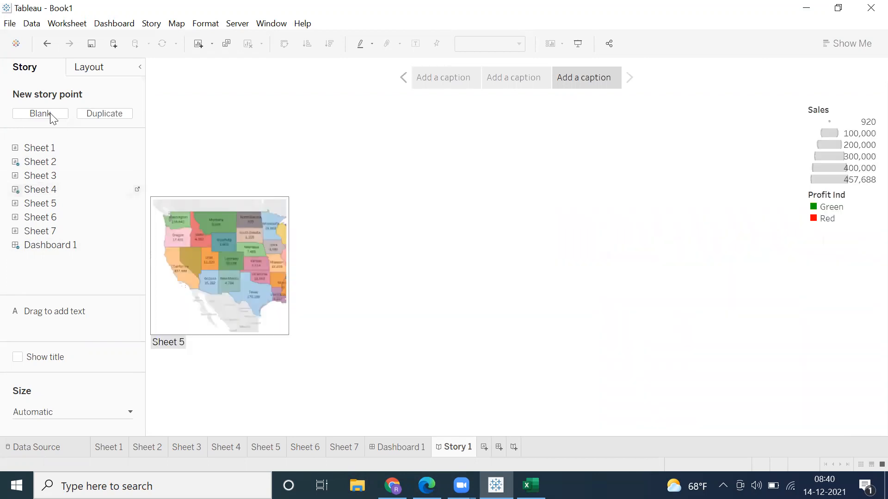
Step: Add a fourth blank story point and place the Sheet 7 sales line chart in it
left_click(51, 114)
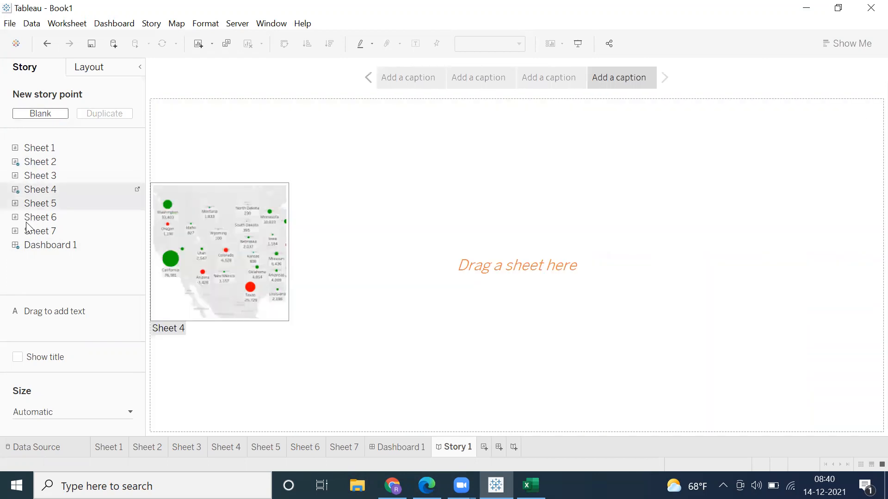
left_click_drag(27, 234, 290, 236)
left_click_drag(419, 95, 409, 88)
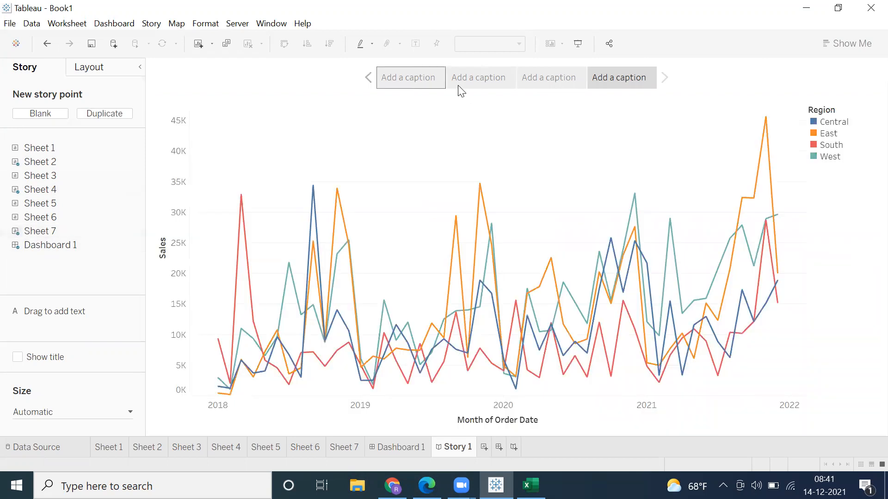
Step: Start presentation mode and view the story points in order, beginning with the dashboard
left_click(578, 45)
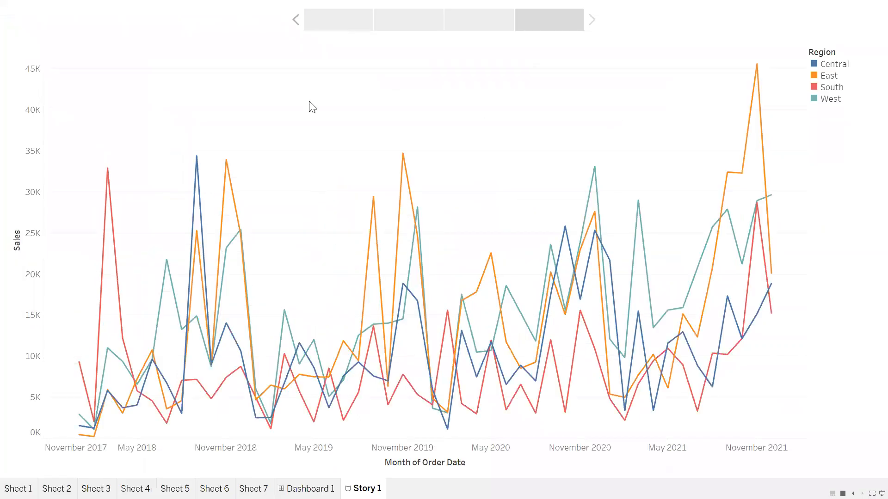
left_click(336, 28)
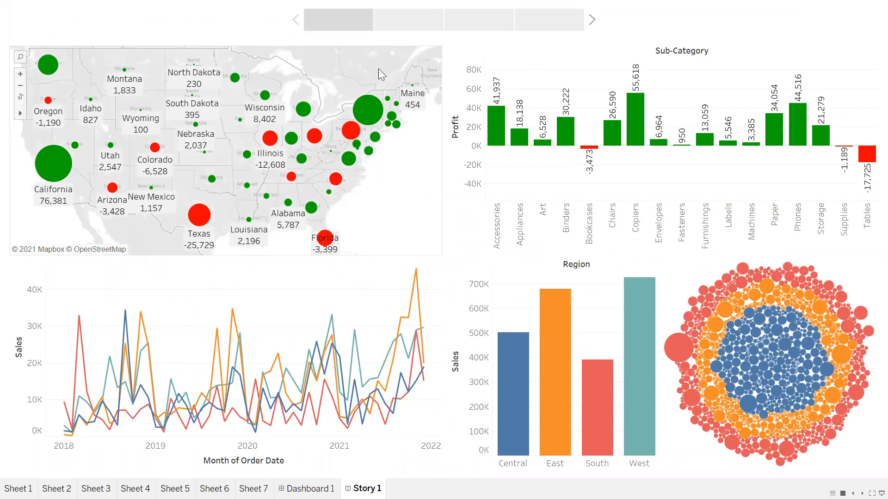
left_click(401, 33)
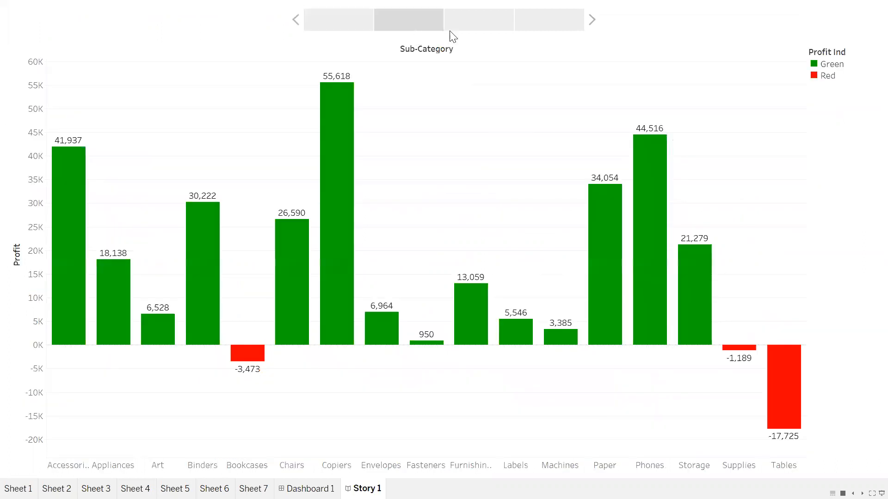
left_click(526, 35)
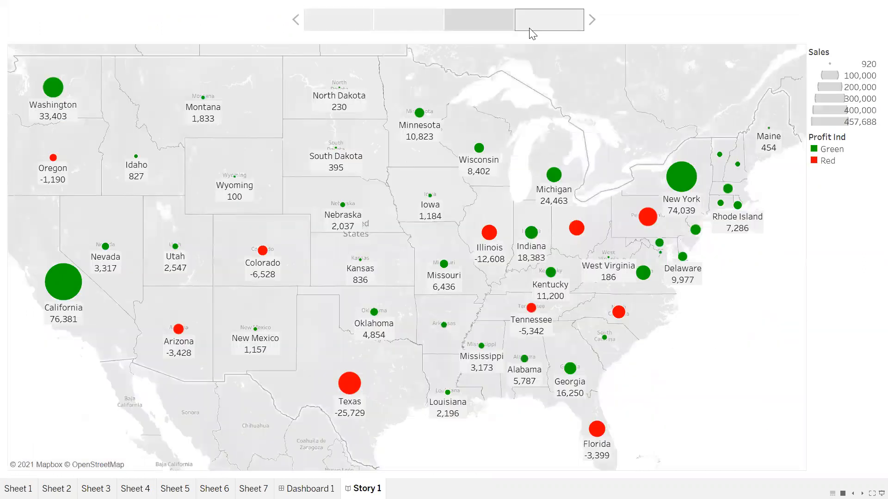
Step: Go through the story again from its first point, leave presentation mode and return to Dashboard 1
left_click(325, 28)
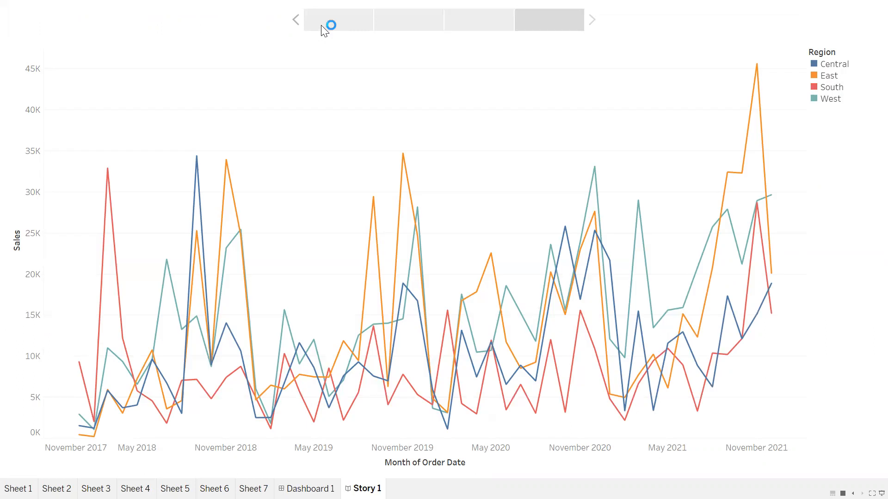
left_click(397, 28)
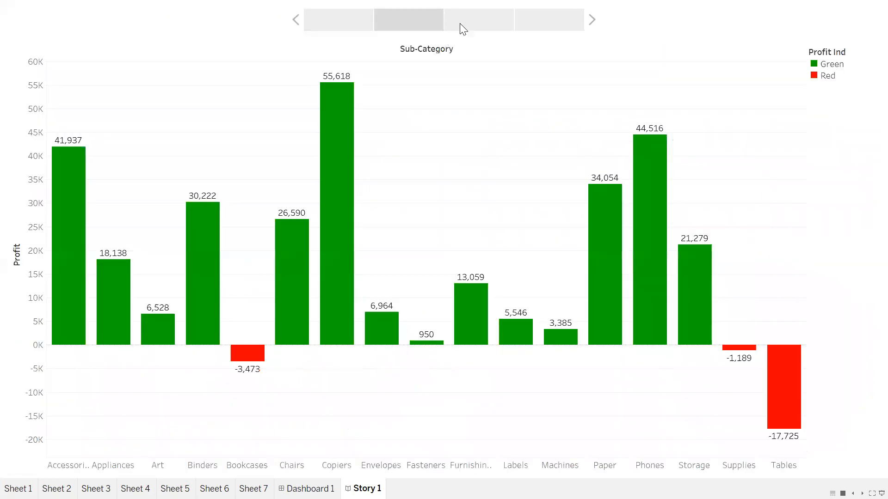
left_click(459, 23)
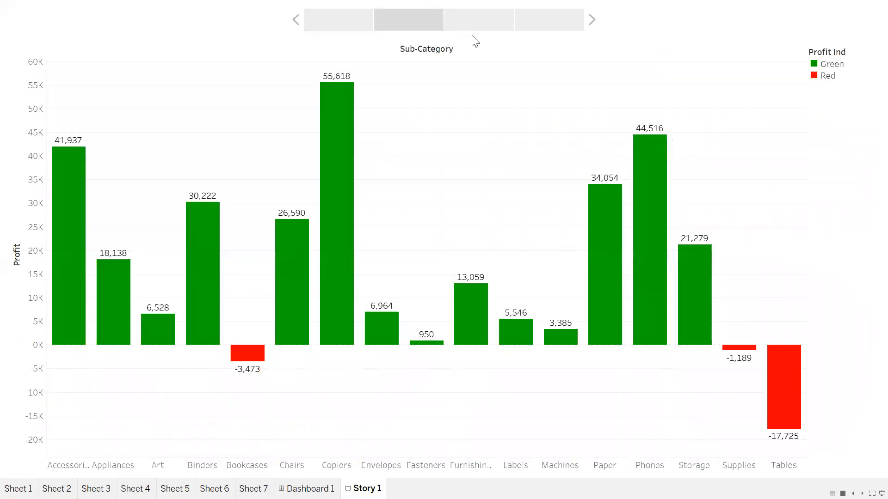
left_click(538, 23)
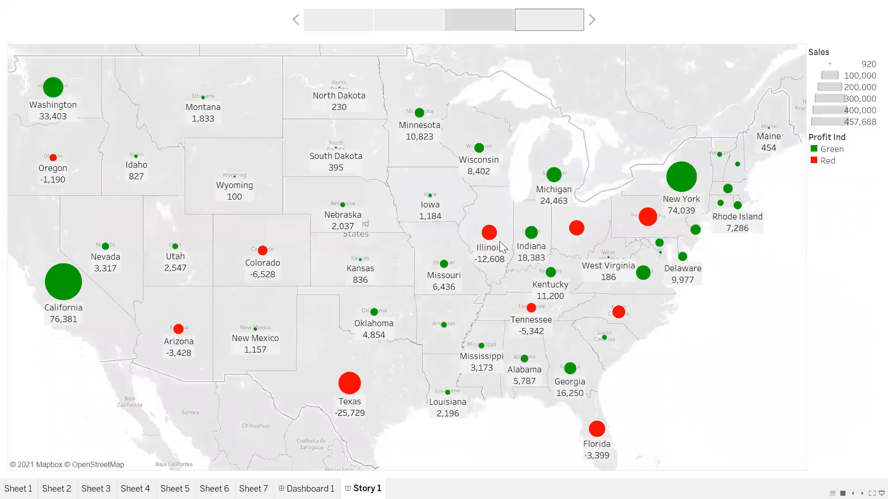
key("Escape")
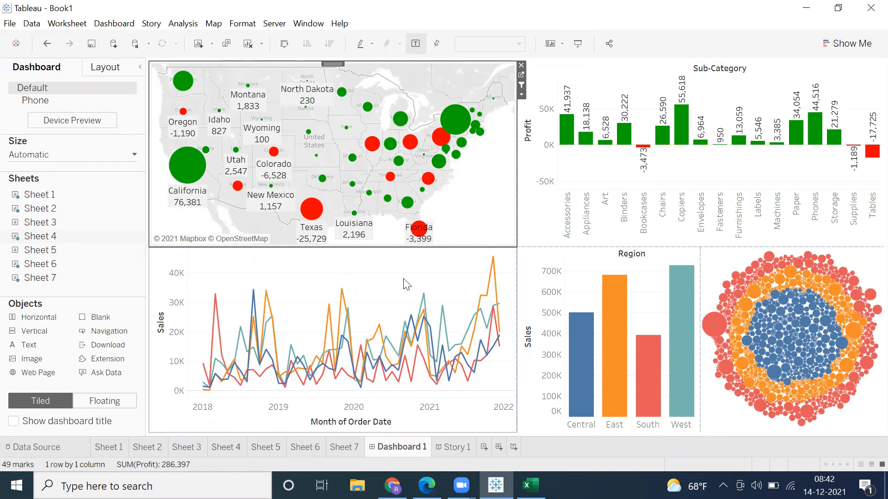
Step: Switch to the Excel workbook and highlight the Data Warehouse to Types of Dimensions topics in column C and the Tableau products in column G
mouse_move(499, 364)
key("alt+Tab")
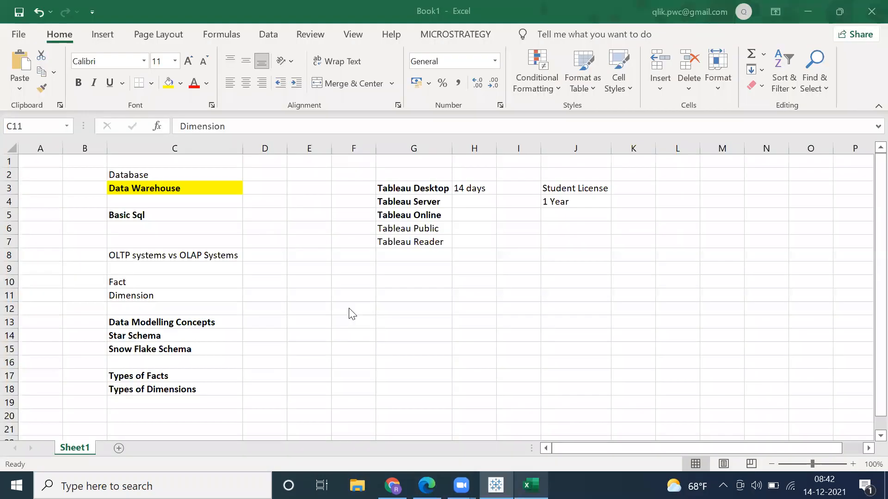
left_click_drag(112, 186, 115, 201)
left_click_drag(149, 372, 153, 403)
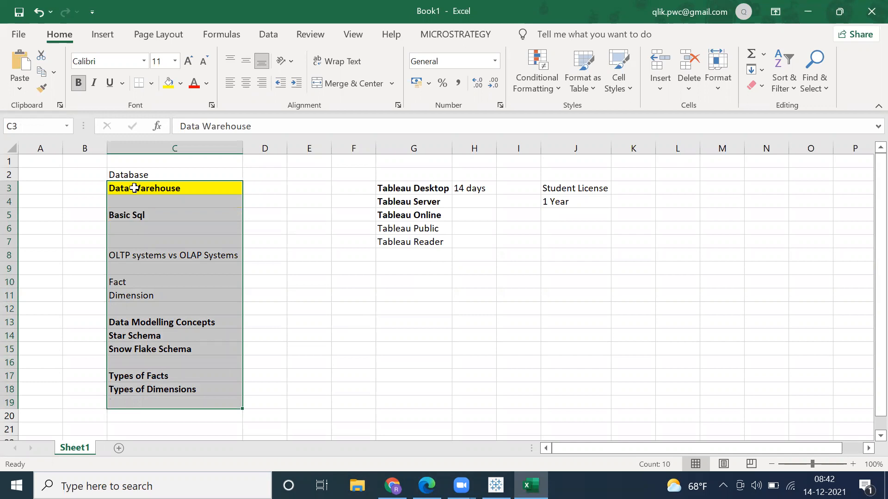
left_click_drag(133, 189, 143, 397)
left_click(414, 241)
left_click(413, 190)
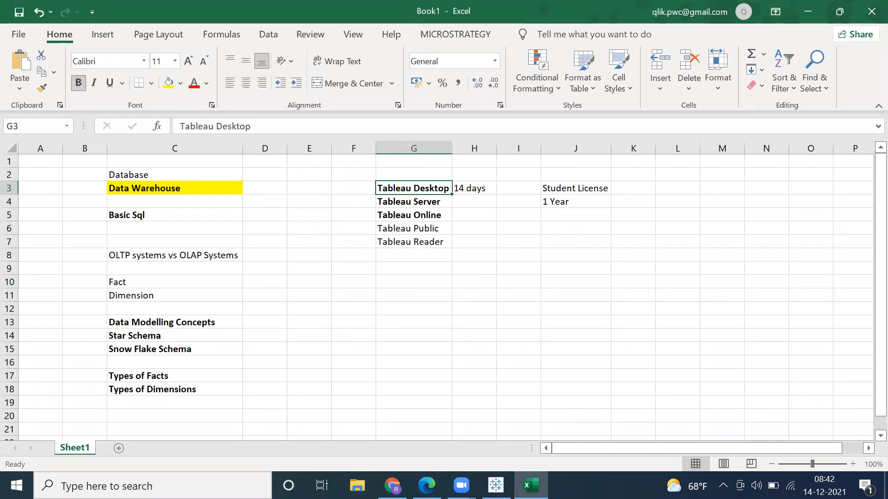
Step: Switch back to Tableau, look over the server sign-in and workbook publishing commands, and dismiss them without choosing any
left_click(496, 485)
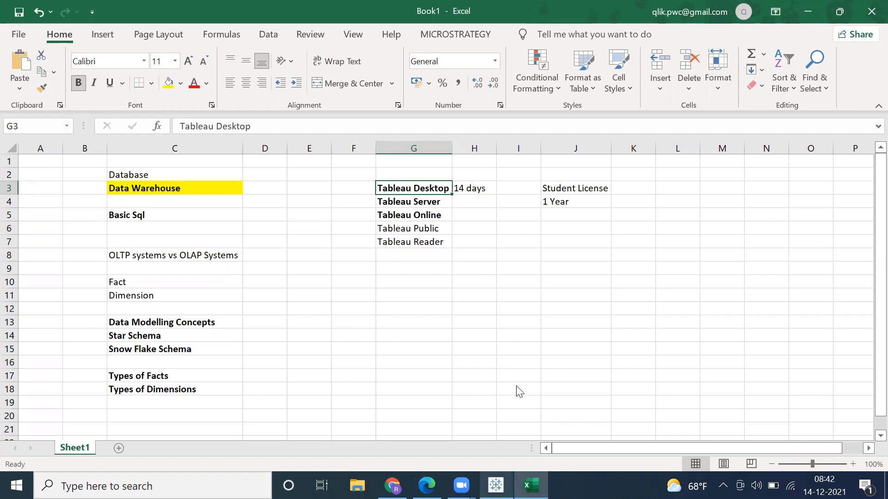
mouse_move(456, 154)
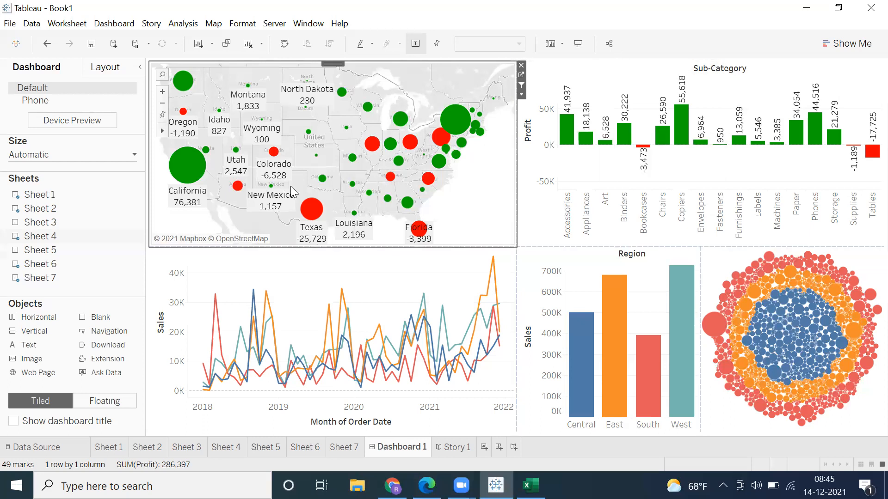
mouse_move(324, 211)
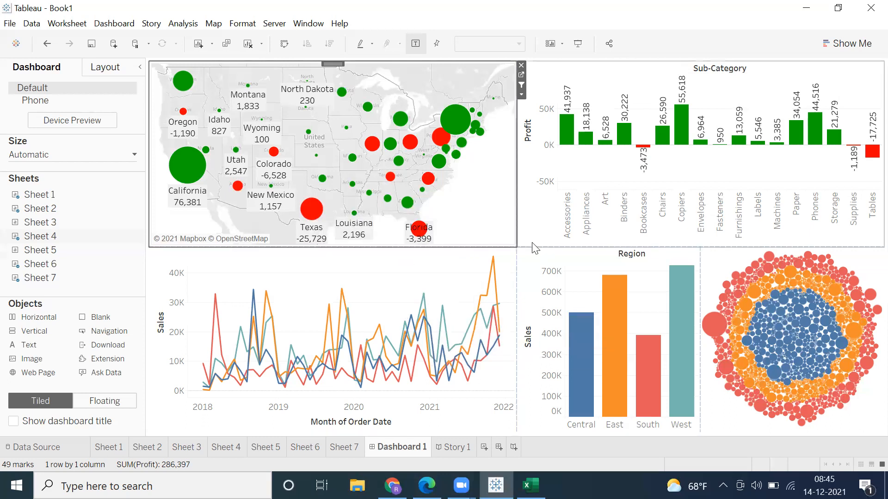
left_click(272, 26)
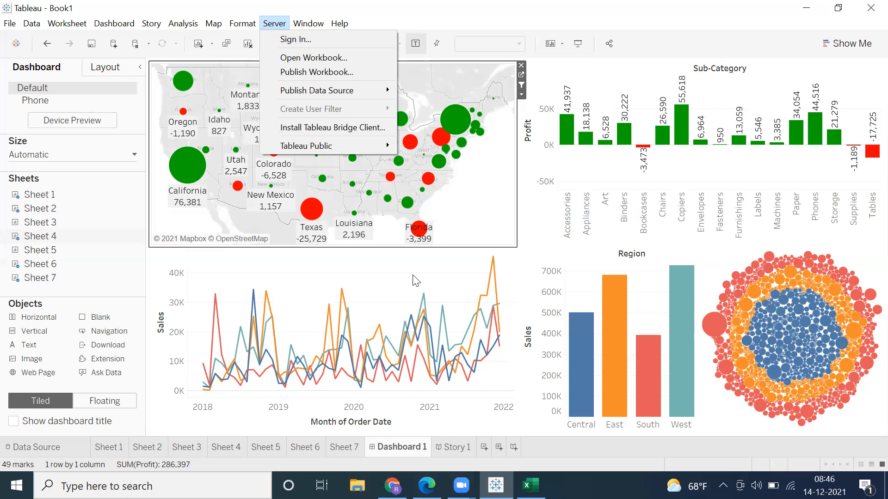
left_click(533, 169)
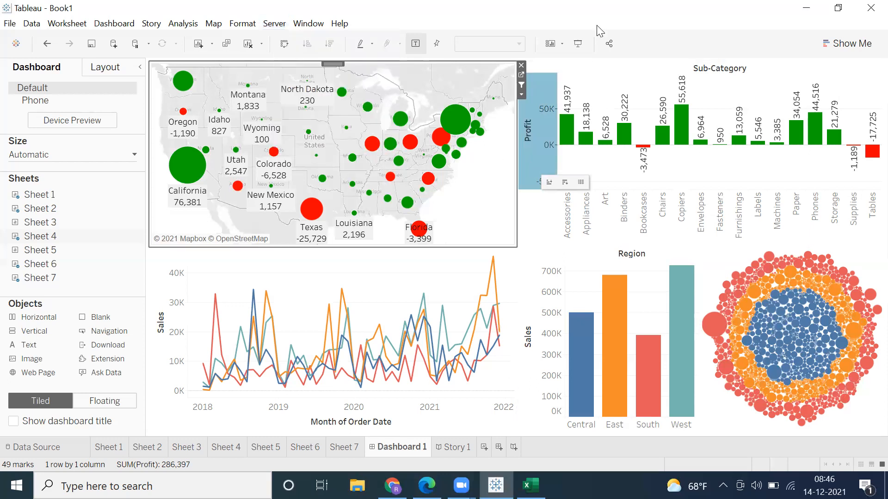